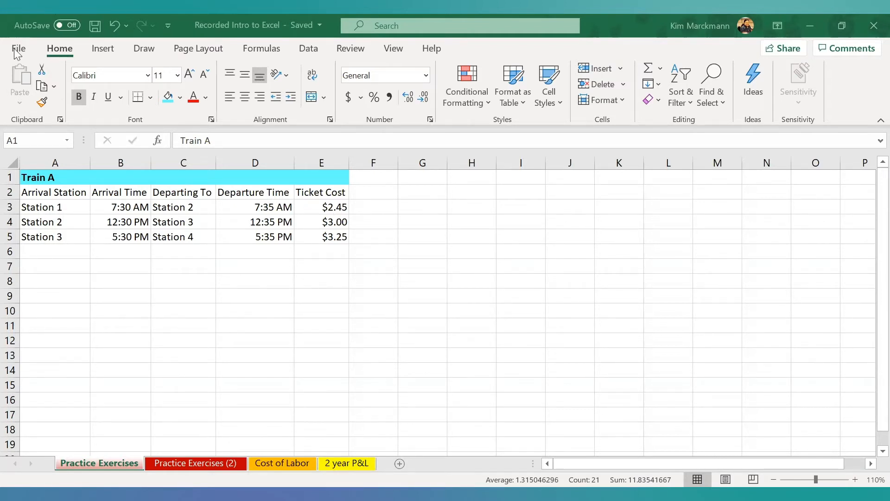
# Step: Clear the contents of the train schedule table in A1:E5 on the Practice Exercises sheet
pyautogui.hotkey('ctrl', 'a')
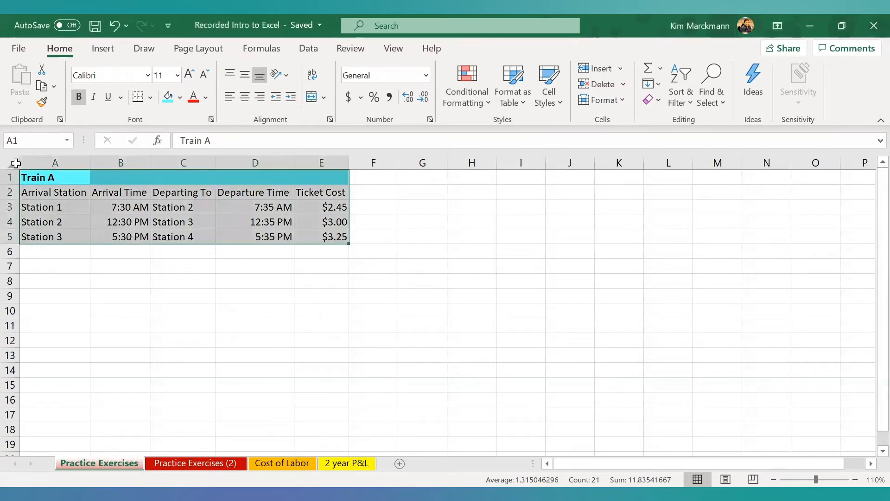
pyautogui.press('Delete')
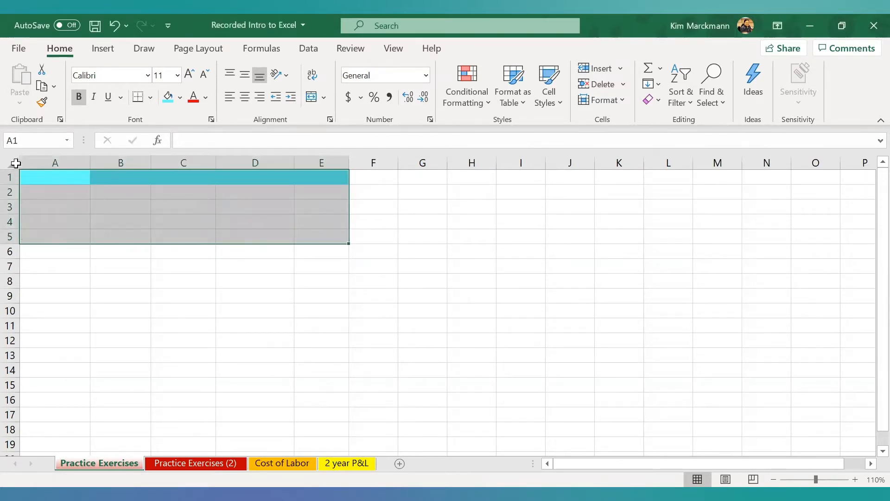
pyautogui.moveTo(32, 175); pyautogui.dragTo(342, 175)
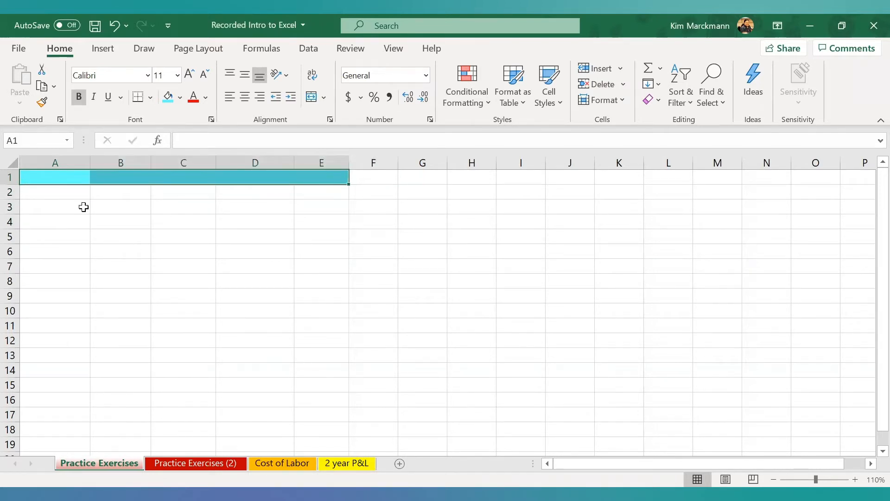
# Step: Enter 1 in A5 and autofill down to A11 using the Fill Series option
pyautogui.moveTo(58, 244); pyautogui.dragTo(57, 245)
pyautogui.click(62, 237)
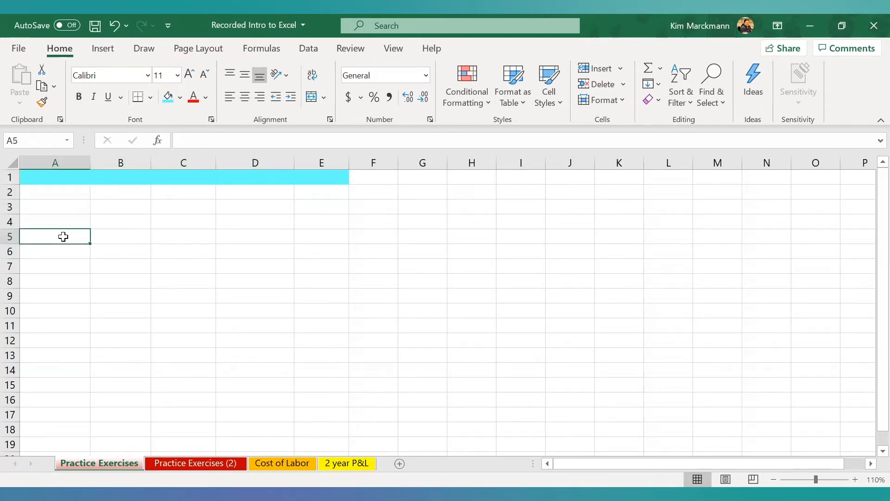
pyautogui.write('1')
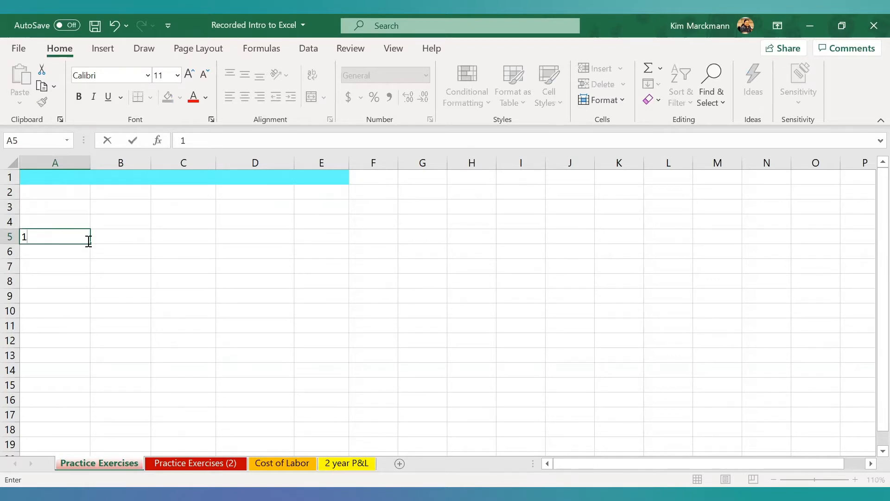
pyautogui.moveTo(91, 243); pyautogui.dragTo(92, 243)
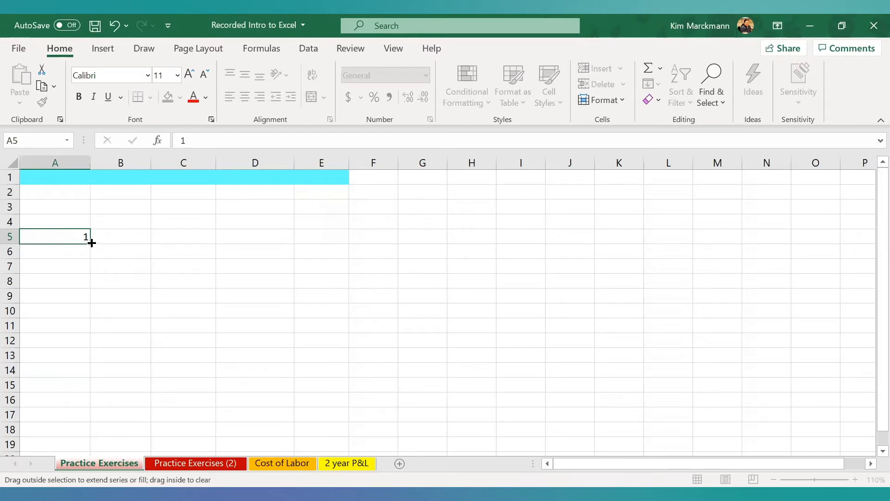
pyautogui.moveTo(92, 253); pyautogui.dragTo(80, 335)
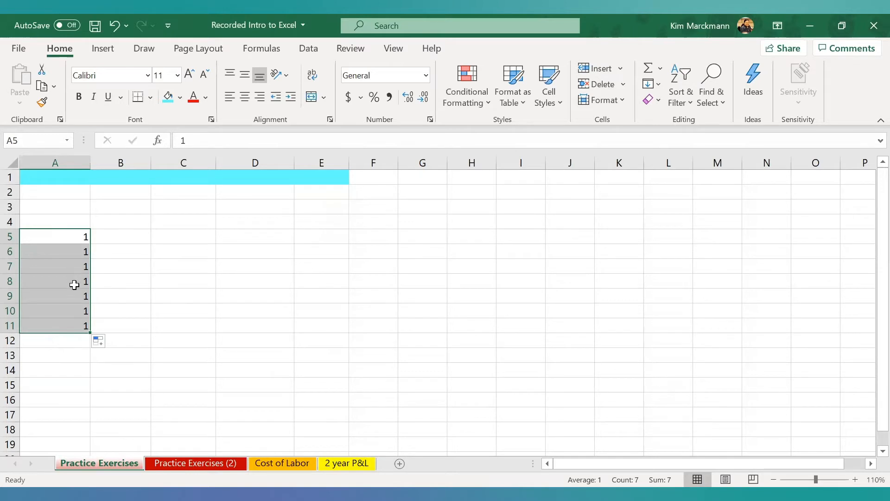
pyautogui.click(102, 342)
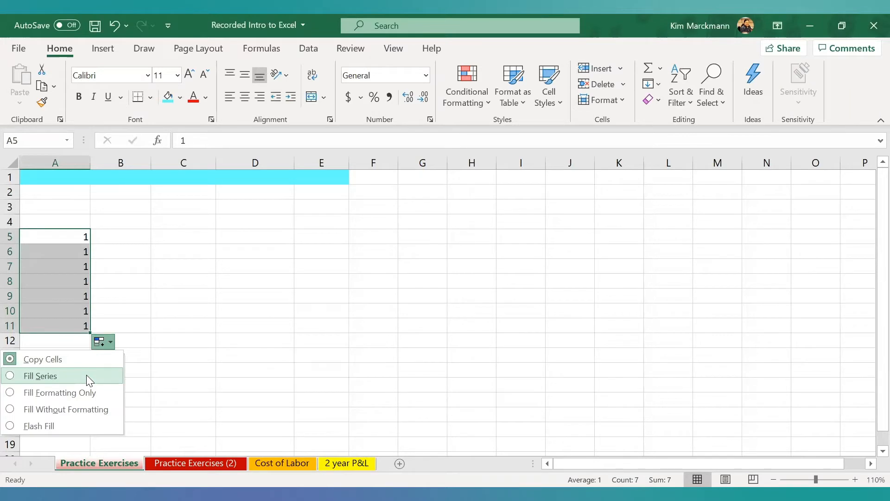
pyautogui.click(86, 375)
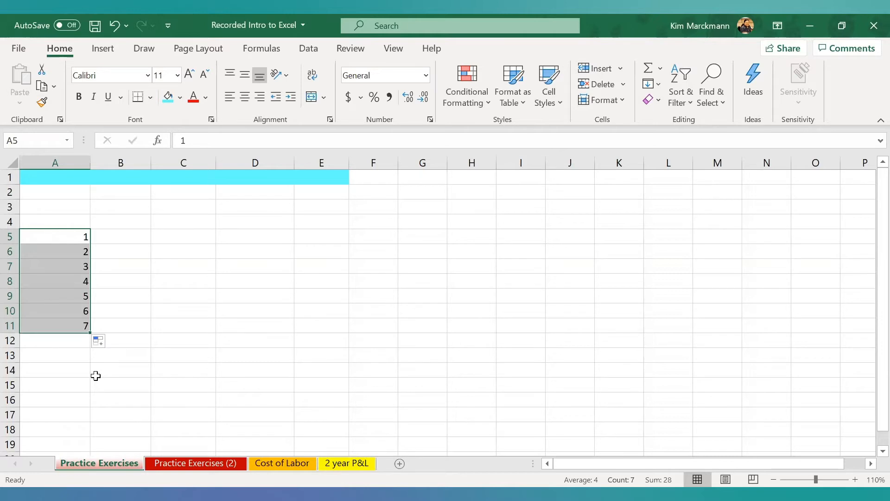
pyautogui.click(143, 237)
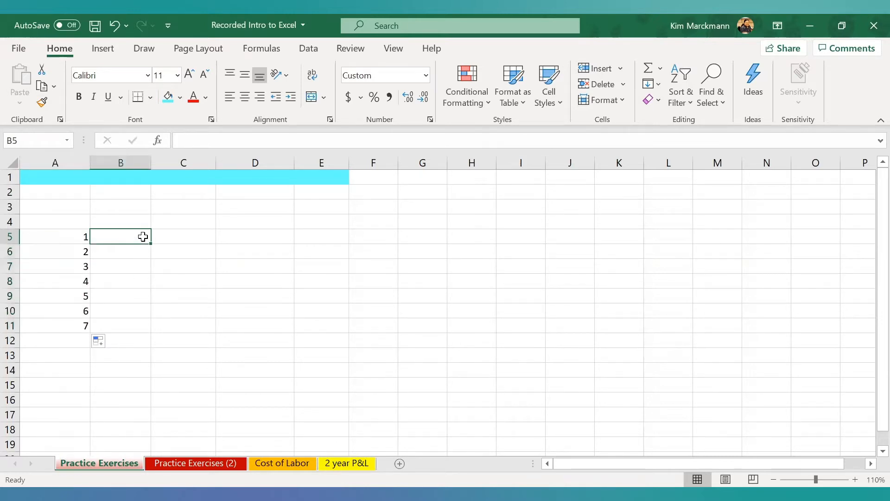
pyautogui.write('1')
pyautogui.press('Return')
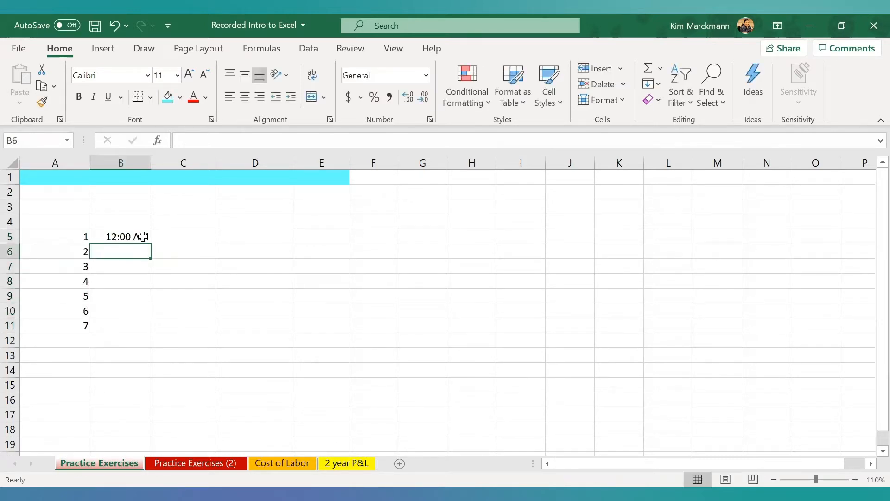
pyautogui.click(143, 237)
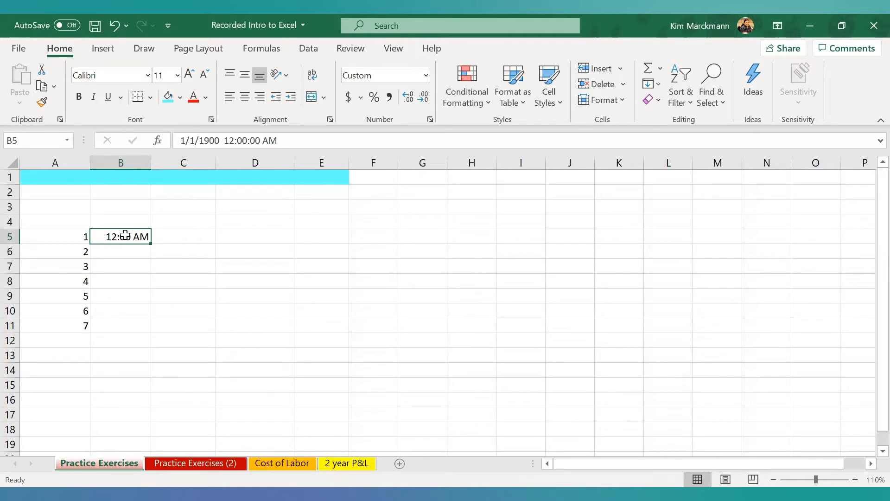
pyautogui.press('BackSpace')
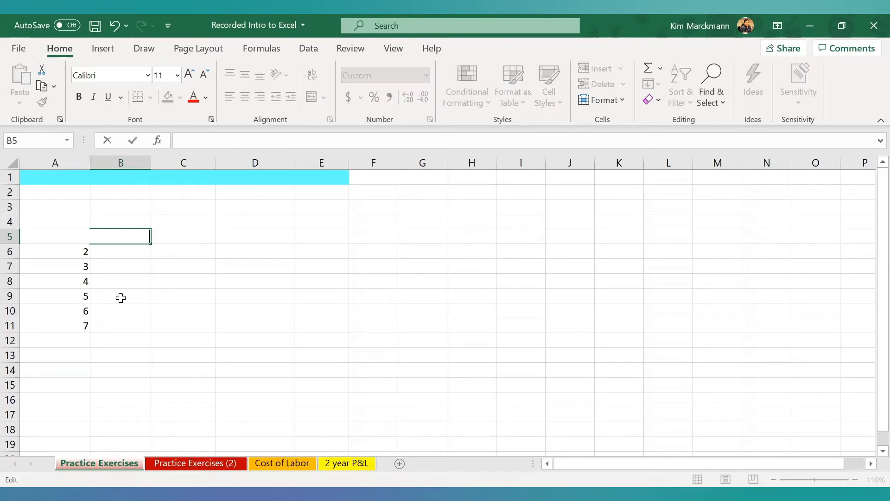
pyautogui.click(121, 299)
# Step: Delete cell B5, shifting the cells below it up
pyautogui.click(133, 238)
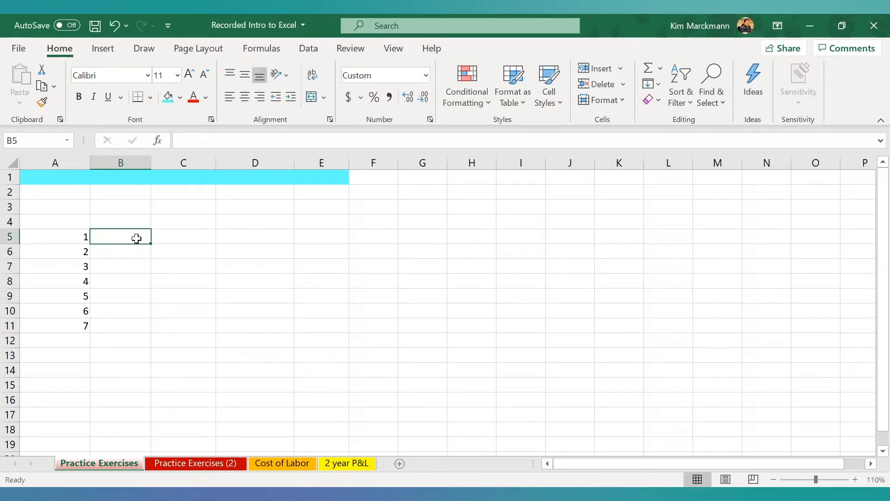
pyautogui.rightClick(134, 239)
pyautogui.click(146, 241)
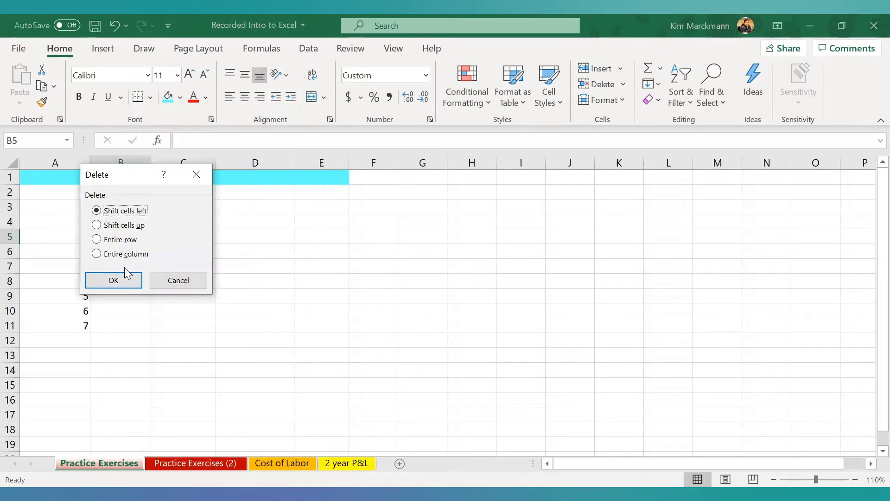
pyautogui.click(129, 225)
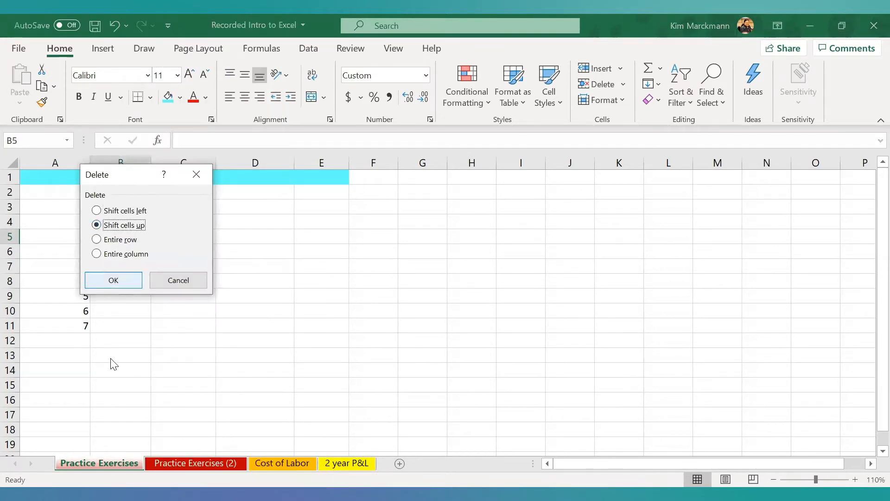
pyautogui.click(125, 279)
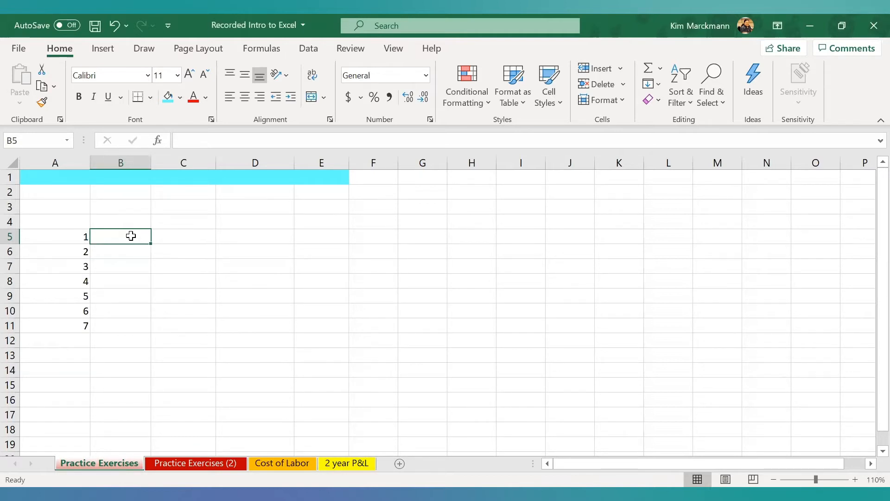
# Step: Enter 1 in B5 and 3 in B6, and autofill the pattern down to B11
pyautogui.write('1')
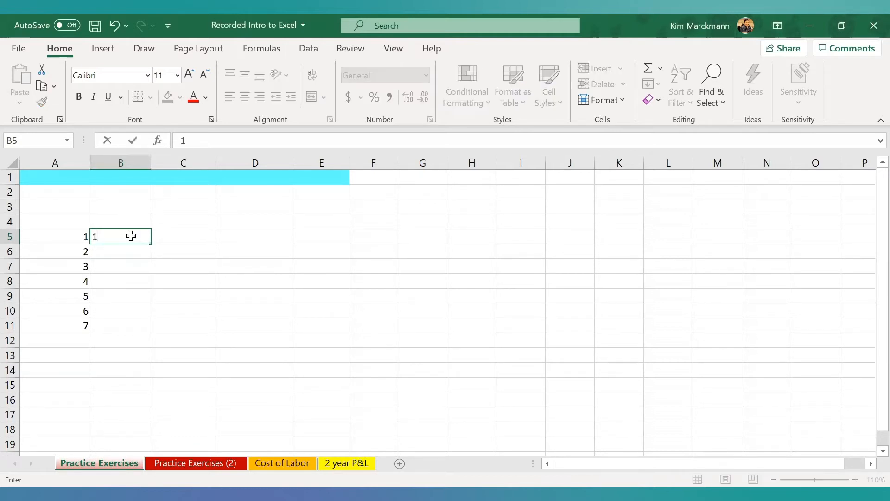
pyautogui.press('Return')
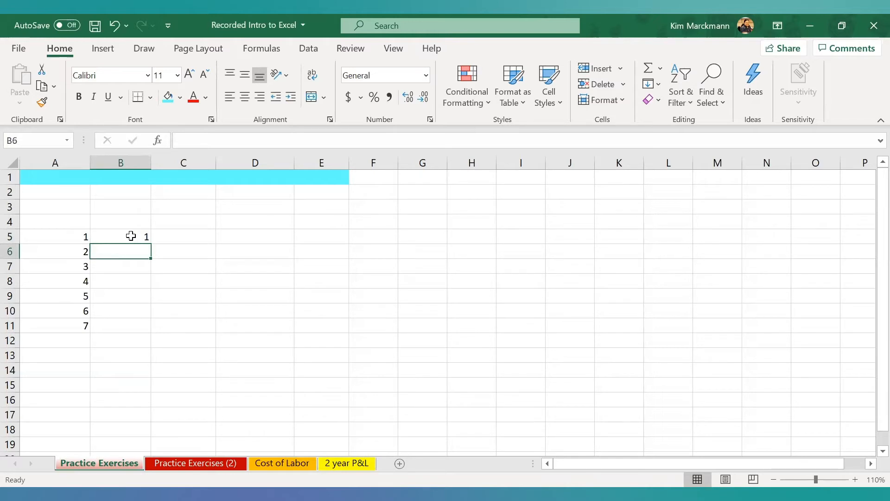
pyautogui.write('3')
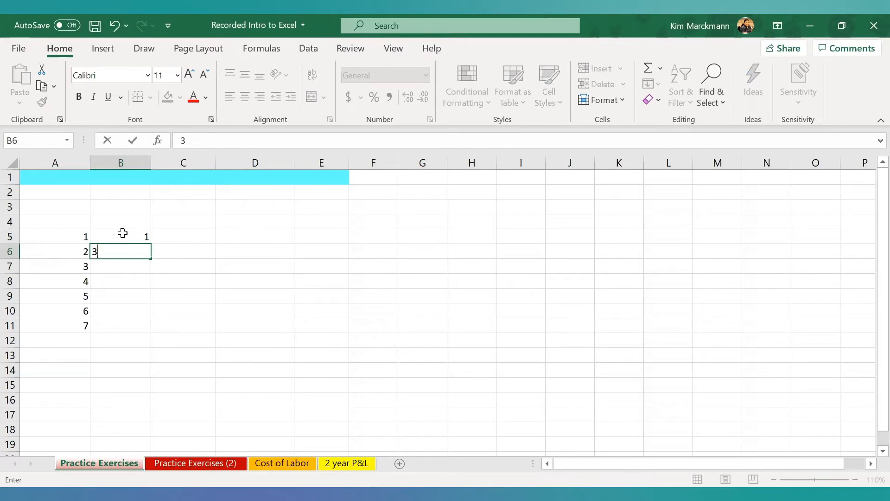
pyautogui.moveTo(122, 239); pyautogui.dragTo(123, 250)
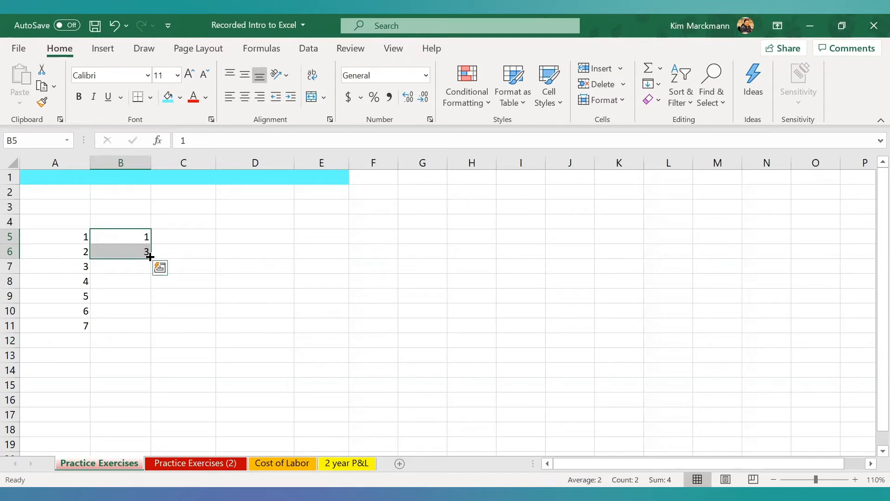
pyautogui.moveTo(150, 256); pyautogui.dragTo(142, 330)
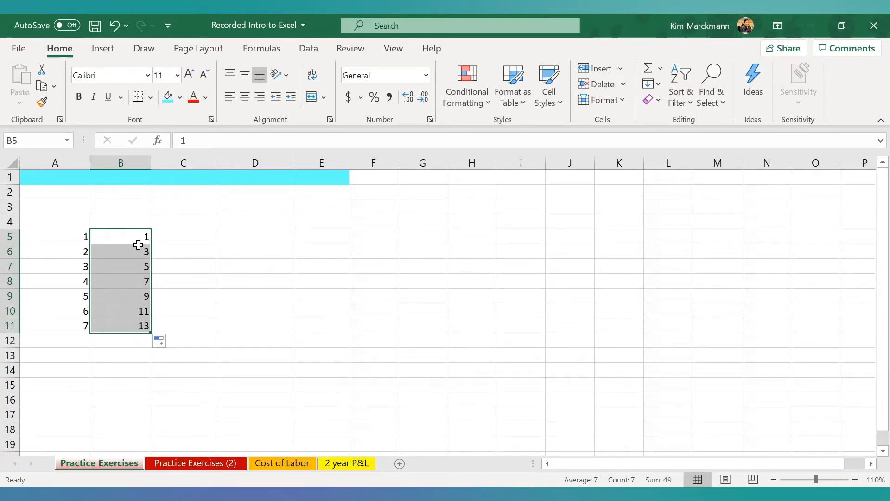
# Step: Enter Monday in C5 and autofill the weekdays down to C11
pyautogui.click(170, 233)
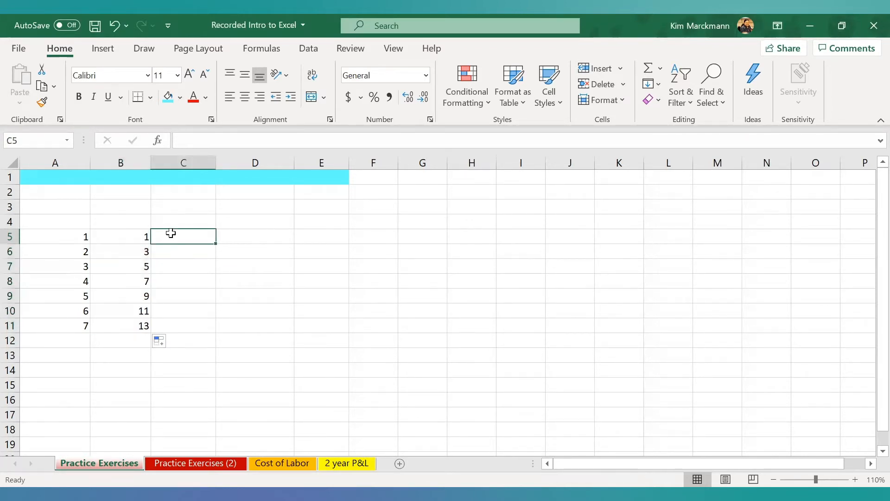
pyautogui.write('Mond')
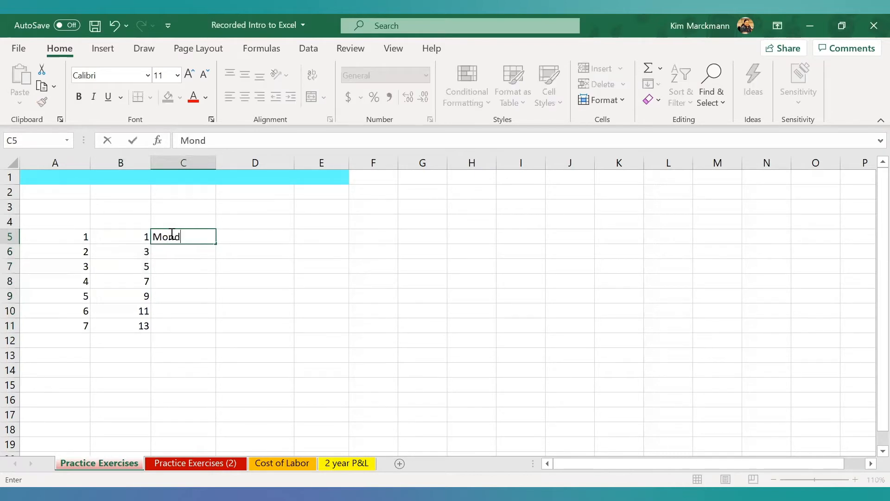
pyautogui.write('ay')
pyautogui.moveTo(219, 244); pyautogui.dragTo(218, 252)
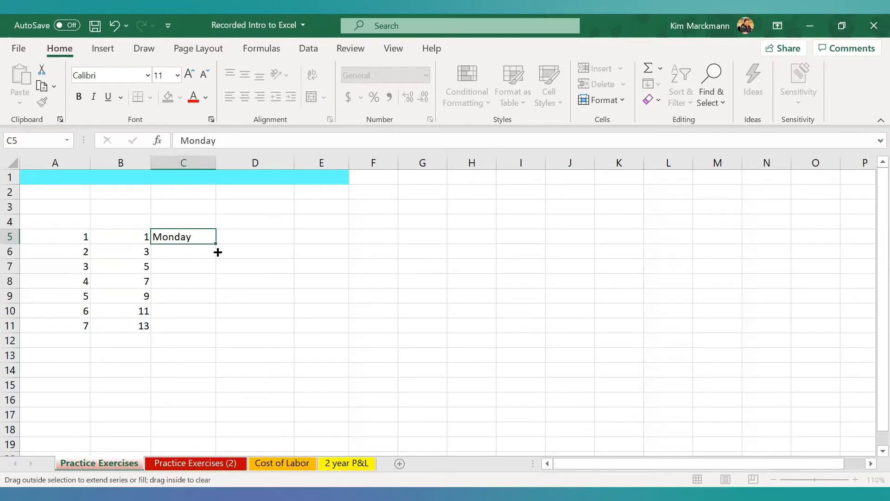
pyautogui.moveTo(217, 252); pyautogui.dragTo(208, 335)
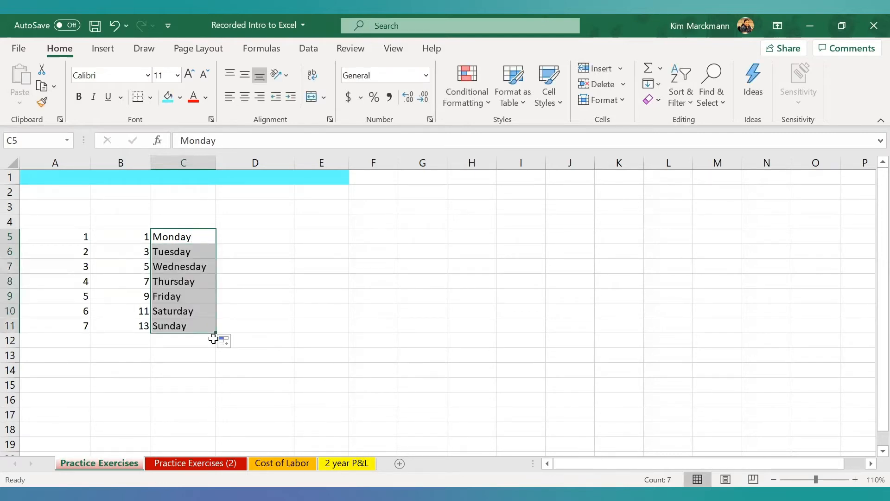
# Step: Enter January in D5 and autofill the months down to December in D16
pyautogui.click(256, 236)
pyautogui.write('January')
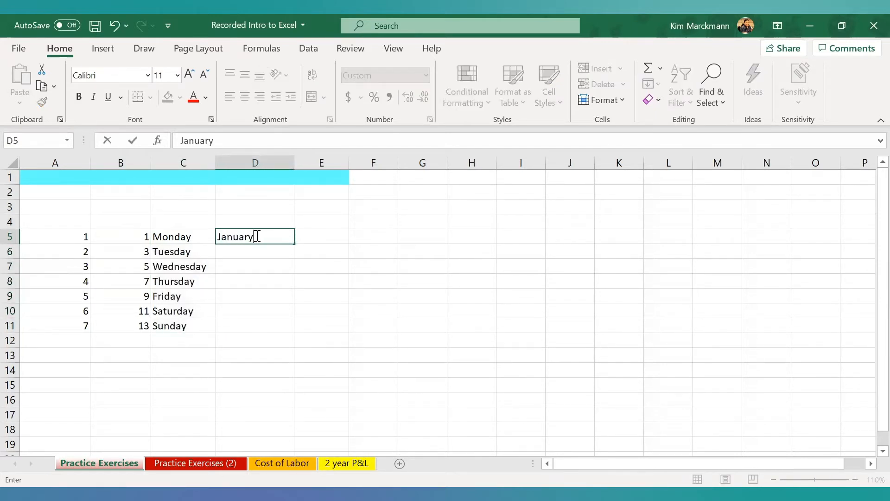
pyautogui.moveTo(296, 243); pyautogui.dragTo(295, 330)
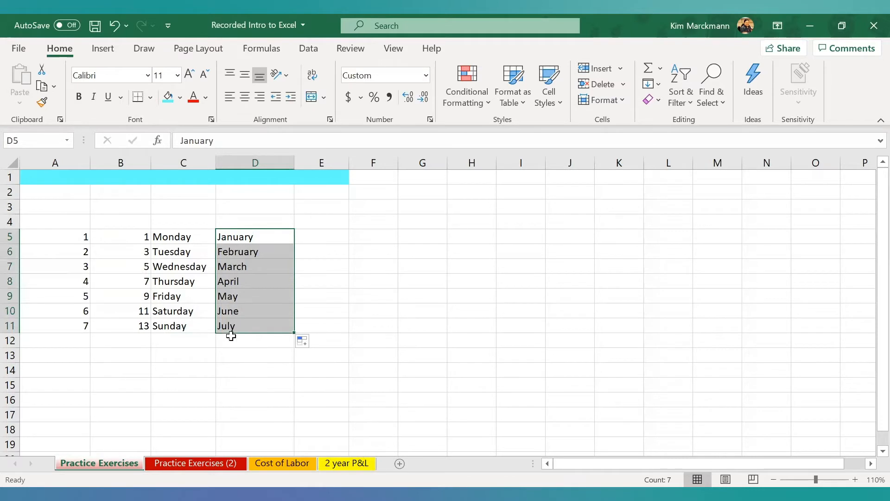
pyautogui.moveTo(294, 332); pyautogui.dragTo(289, 415)
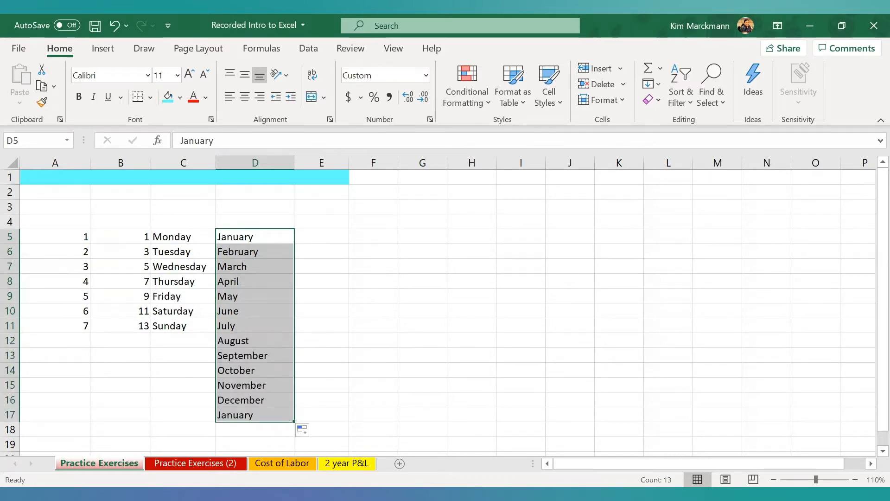
pyautogui.moveTo(294, 420); pyautogui.dragTo(294, 403)
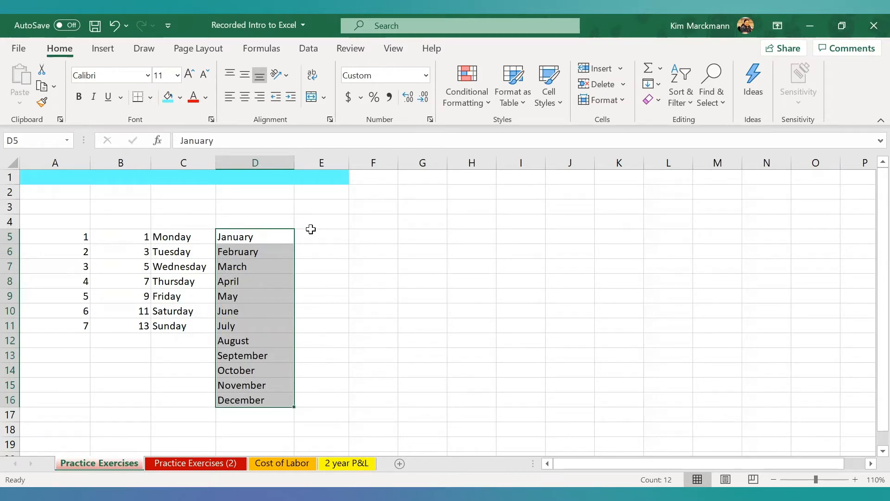
# Step: On the Cost of Labor sheet, enter 7.5, 7, 8, 8, 8 and 6.75 under Monday in A2 to A7
pyautogui.click(282, 463)
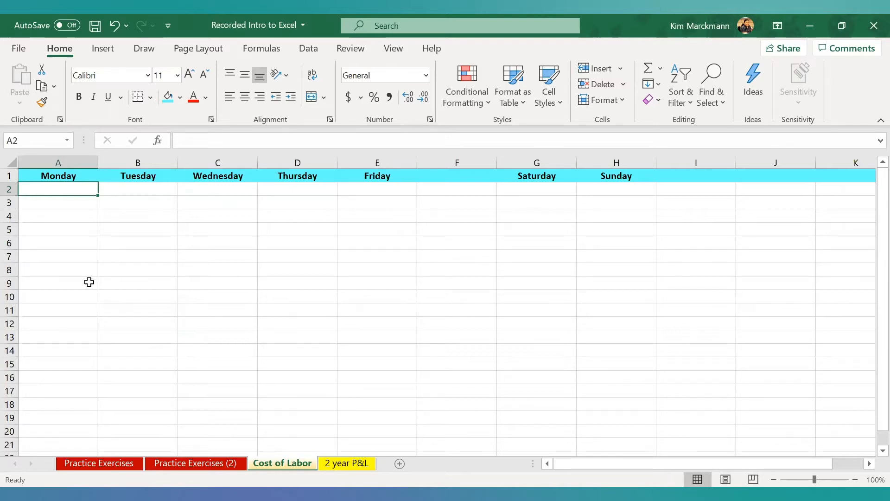
pyautogui.doubleClick(40, 192)
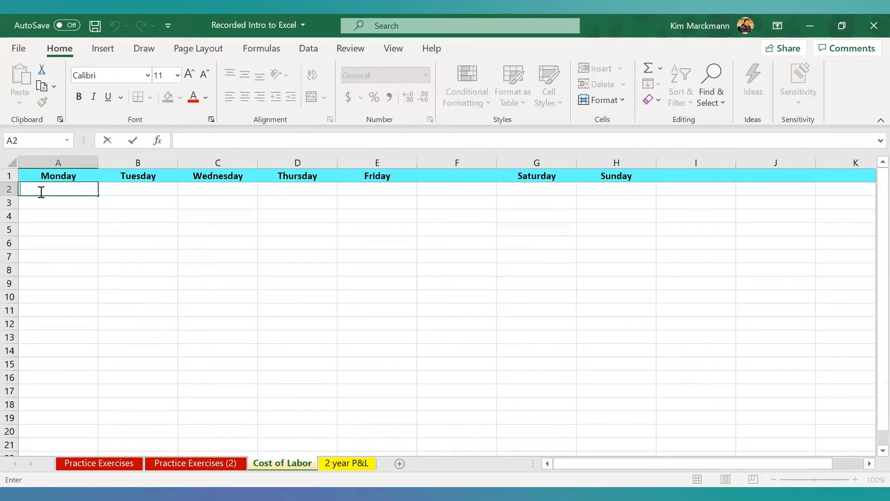
pyautogui.write('7.5')
pyautogui.press('Return')
pyautogui.write('7')
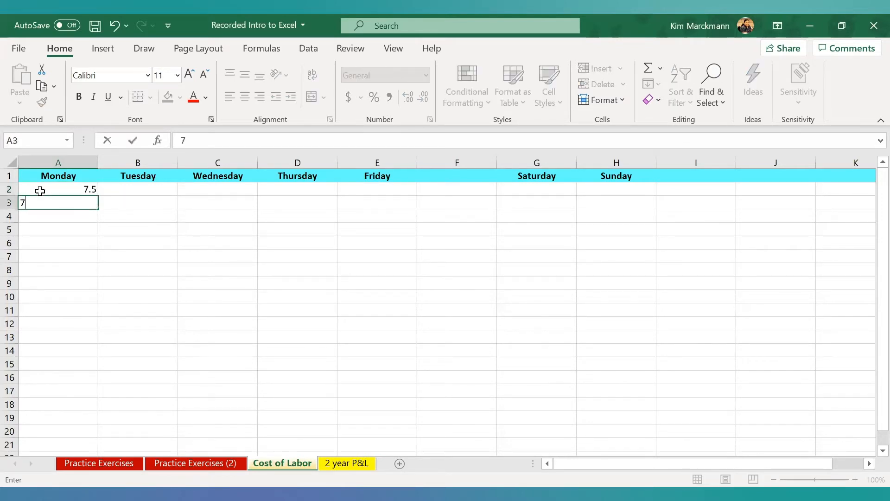
pyautogui.press('Return')
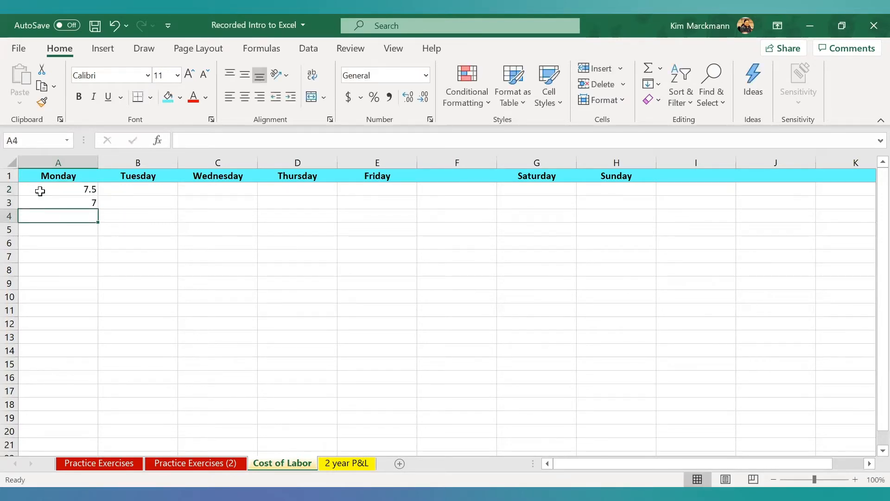
pyautogui.write('8')
pyautogui.press('Return')
pyautogui.write('8')
pyautogui.press('Return')
pyautogui.write('8')
pyautogui.press('Return')
pyautogui.write('6.')
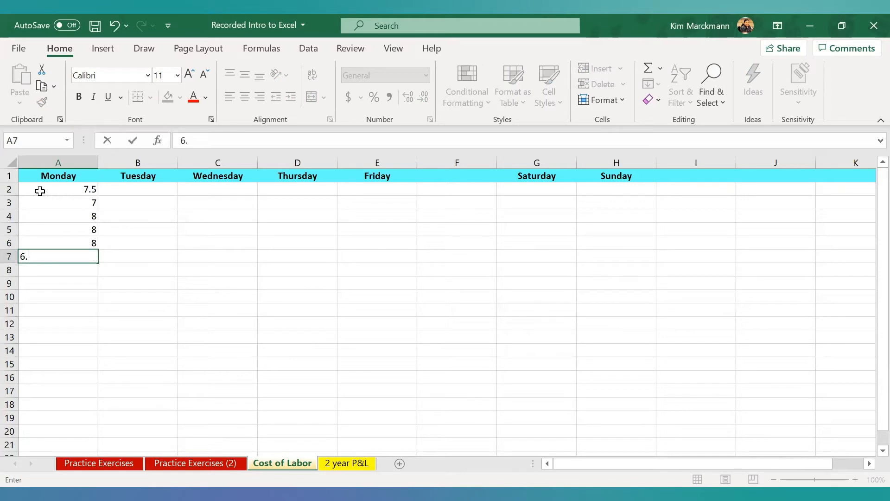
pyautogui.write('75')
pyautogui.press('Return')
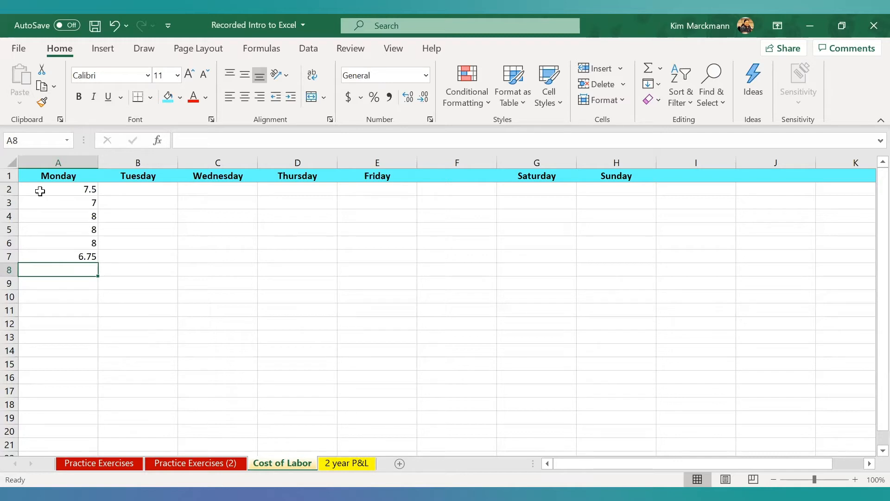
# Step: Autofill the Monday values in A2:A7 across the Tuesday to Friday columns
pyautogui.moveTo(40, 191); pyautogui.dragTo(30, 258)
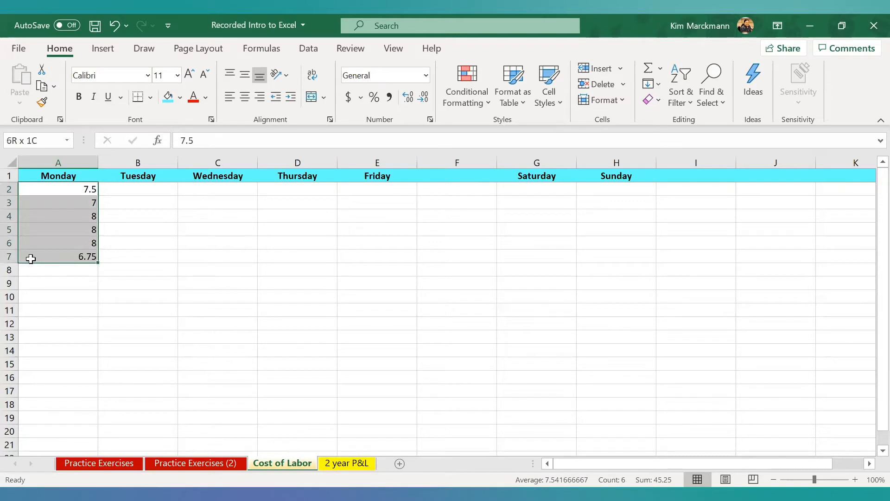
pyautogui.moveTo(31, 258); pyautogui.dragTo(31, 258)
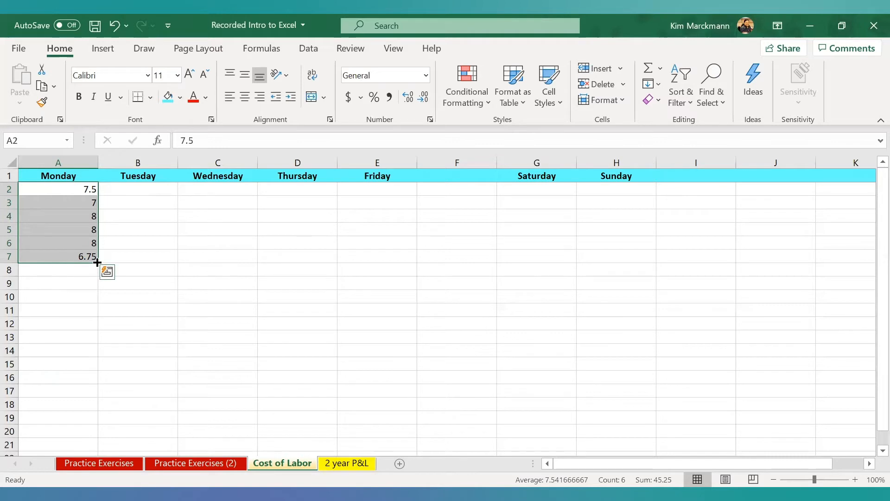
pyautogui.moveTo(97, 263); pyautogui.dragTo(399, 264)
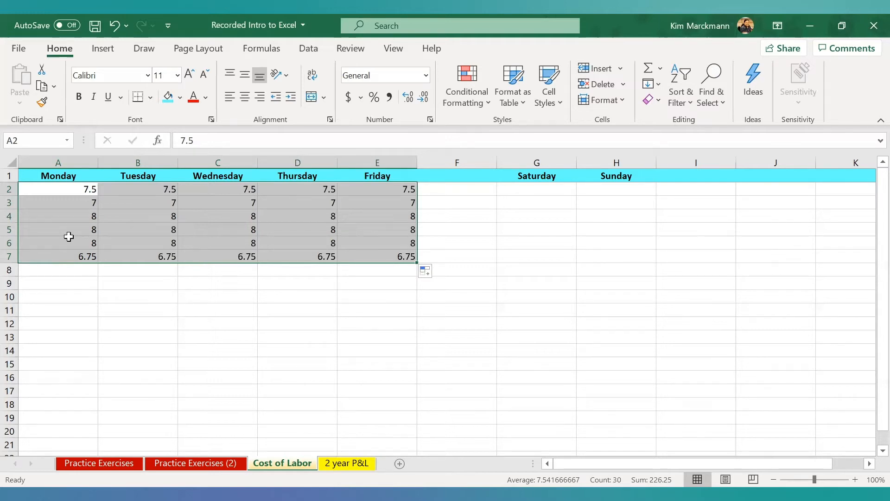
# Step: Examine the advanced editing options that control the fill handle, AutoComplete and Flash Fill
pyautogui.click(17, 51)
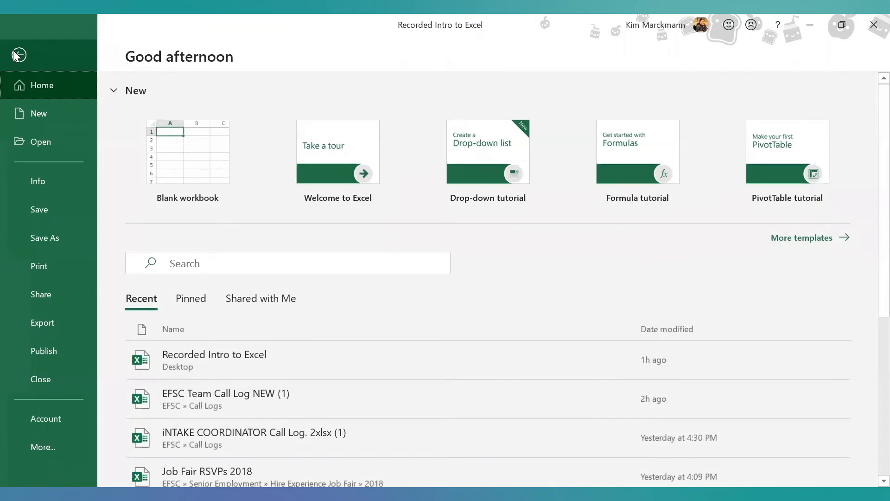
pyautogui.click(43, 448)
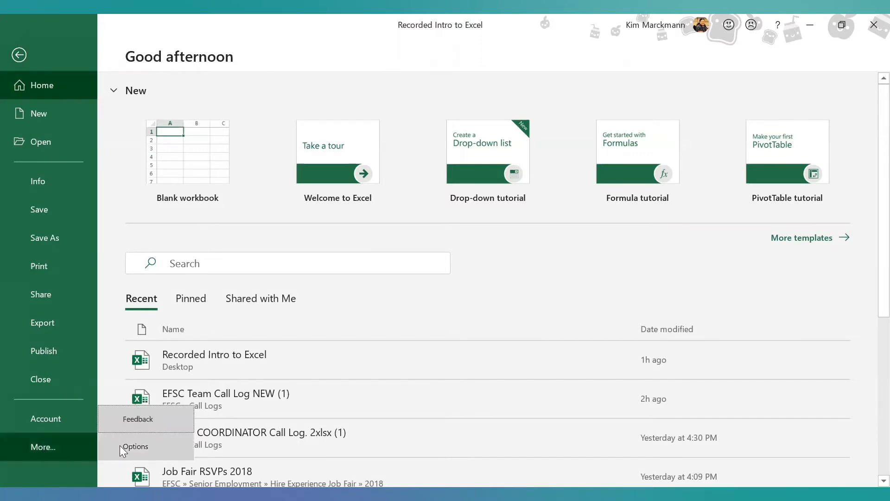
pyautogui.click(124, 448)
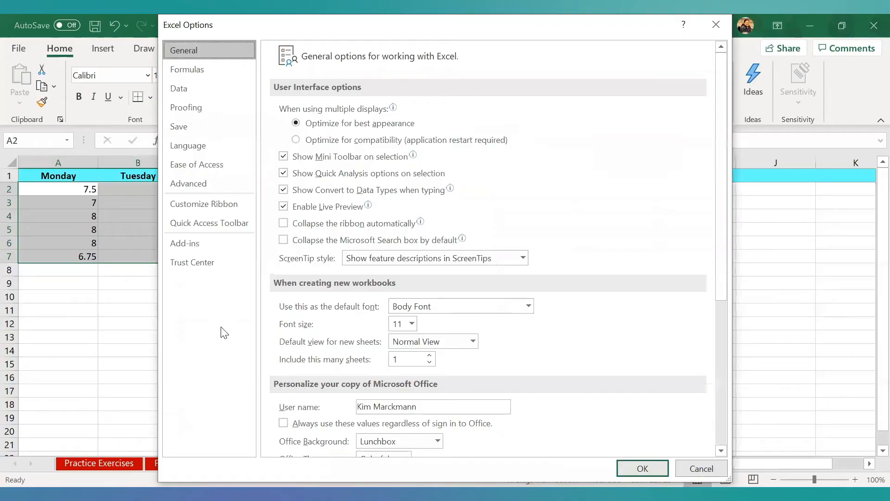
pyautogui.click(188, 183)
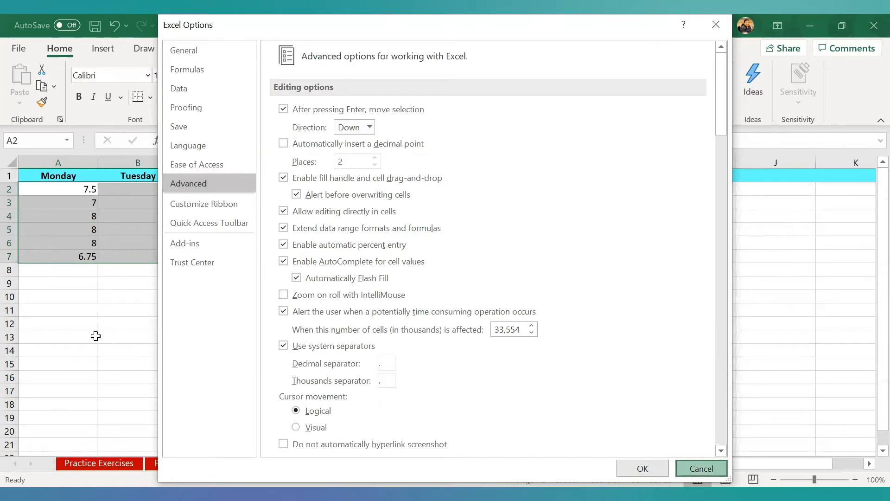
pyautogui.press('Escape')
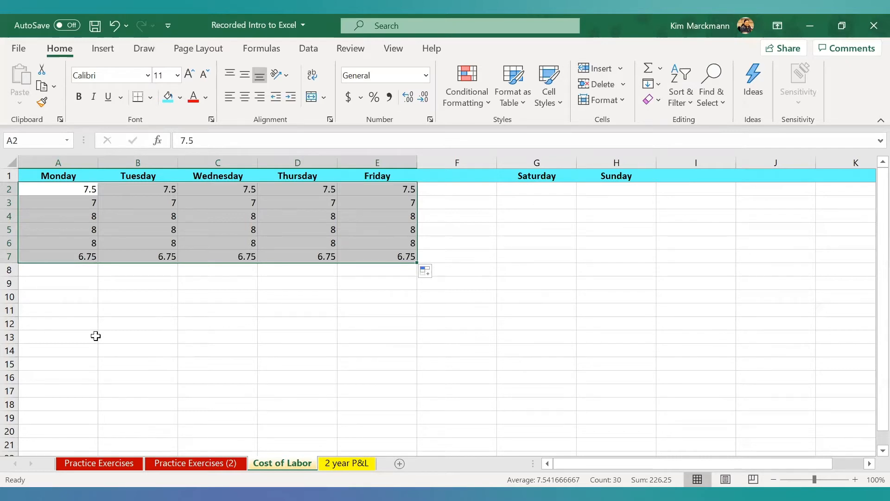
# Step: Insert three blank columns before the Monday column
pyautogui.click(45, 162)
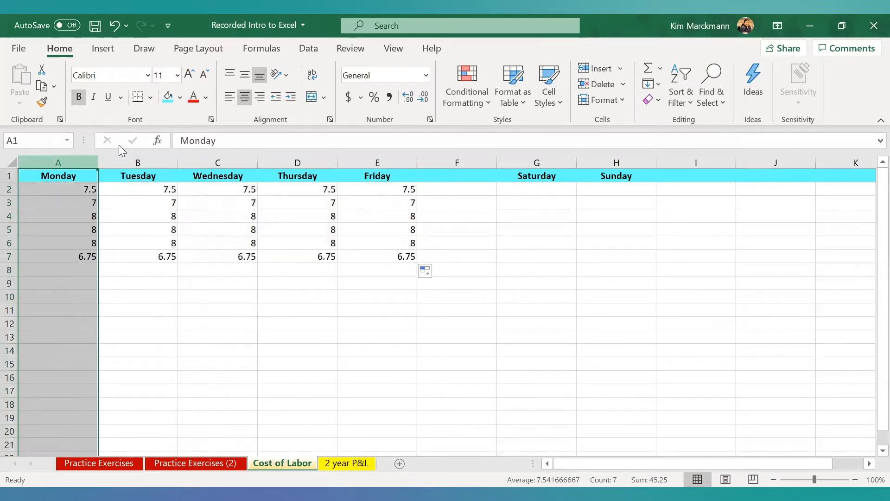
pyautogui.rightClick(69, 163)
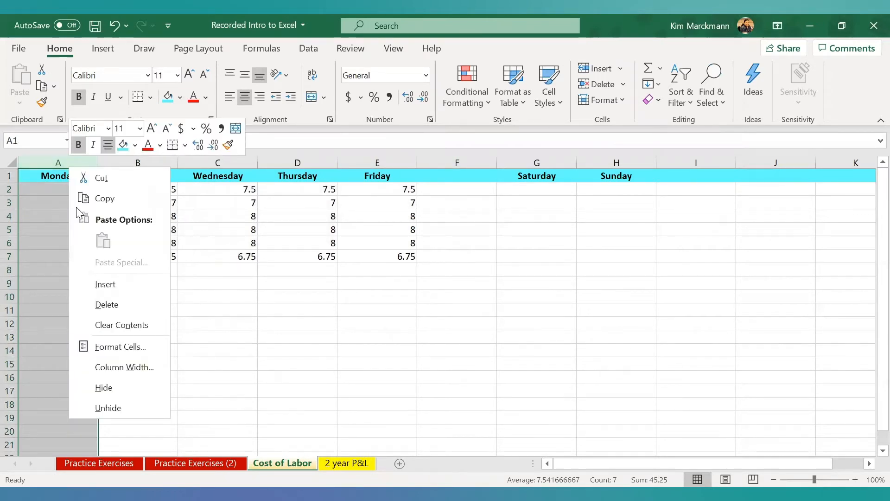
pyautogui.click(621, 68)
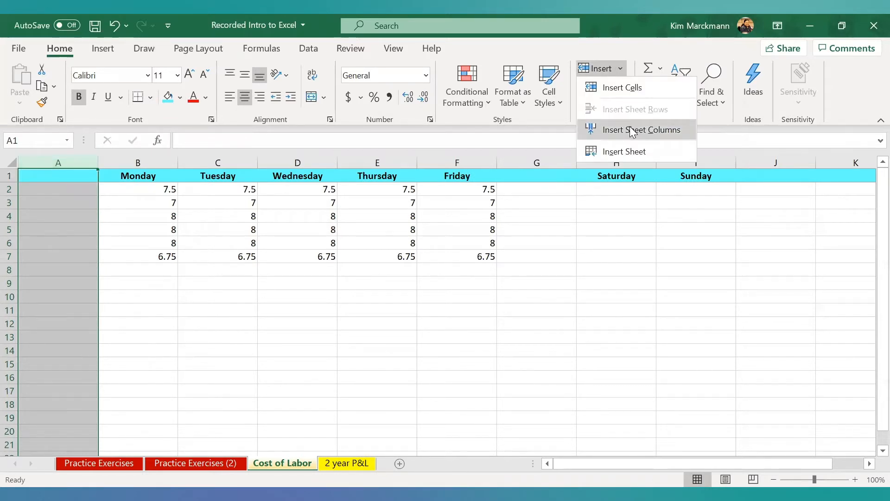
pyautogui.click(633, 131)
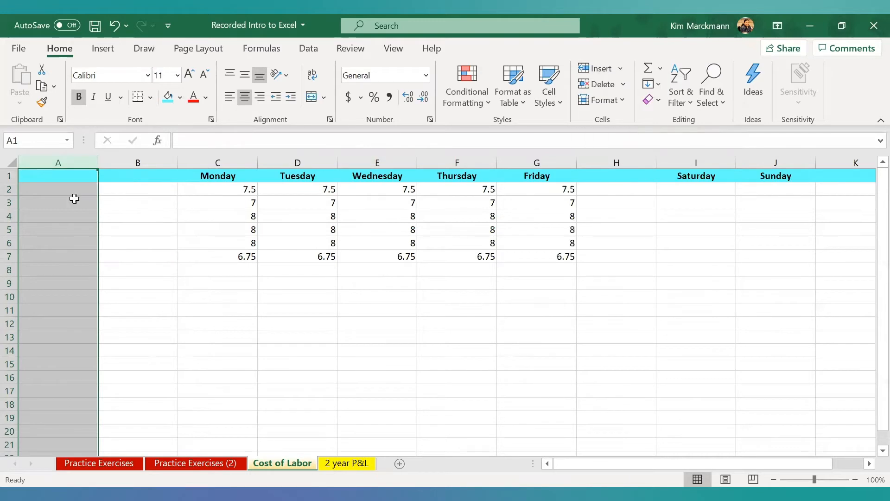
pyautogui.rightClick(43, 162)
pyautogui.click(117, 279)
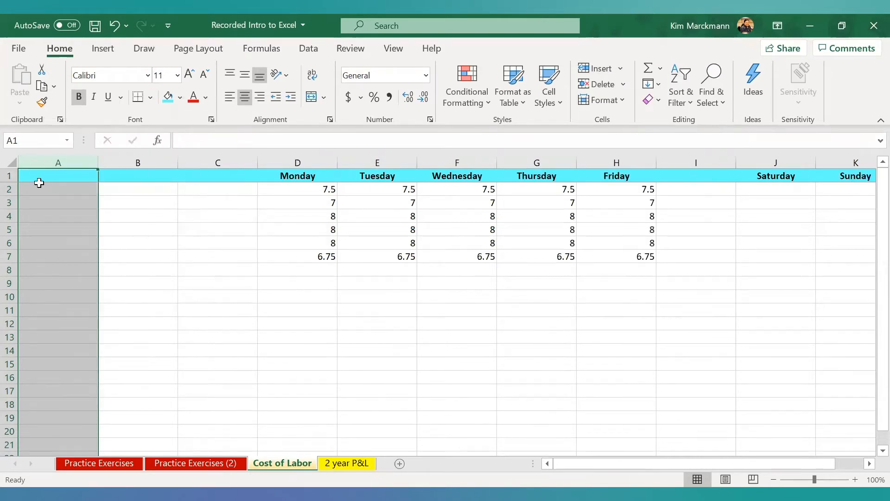
# Step: Enter the headers Last Name, First Name and Full Name in A1, B1 and C1
pyautogui.click(37, 175)
pyautogui.scroll(-1, 107, 244)
pyautogui.scroll(-2, 107, 244)
pyautogui.scroll(3, 106, 244)
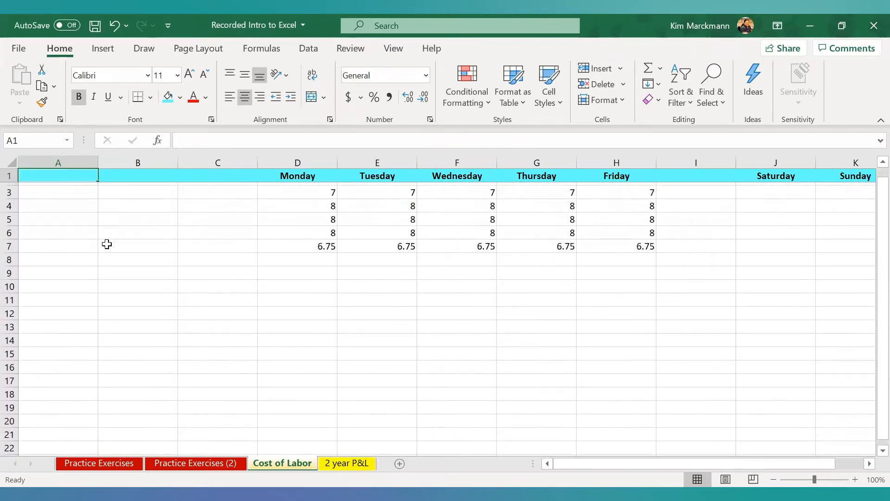
pyautogui.scroll(-3, 106, 244)
pyautogui.scroll(3, 106, 243)
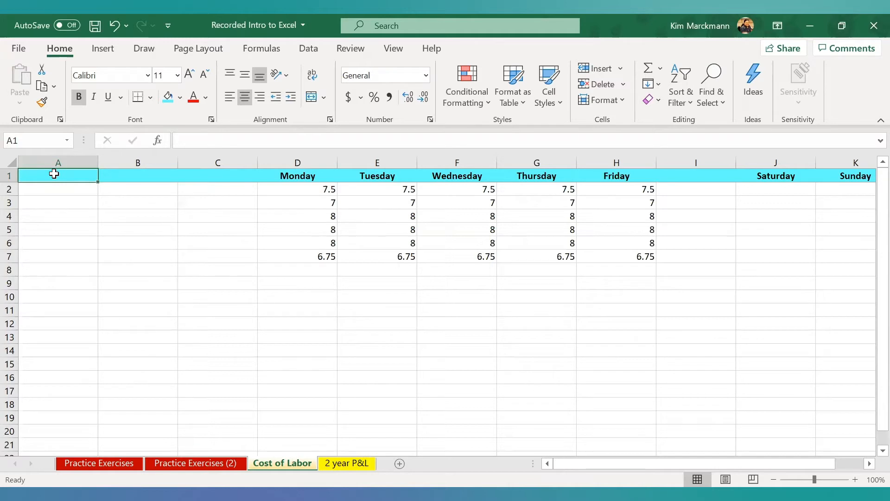
pyautogui.write('Last Name')
pyautogui.press('Tab')
pyautogui.write('First Name')
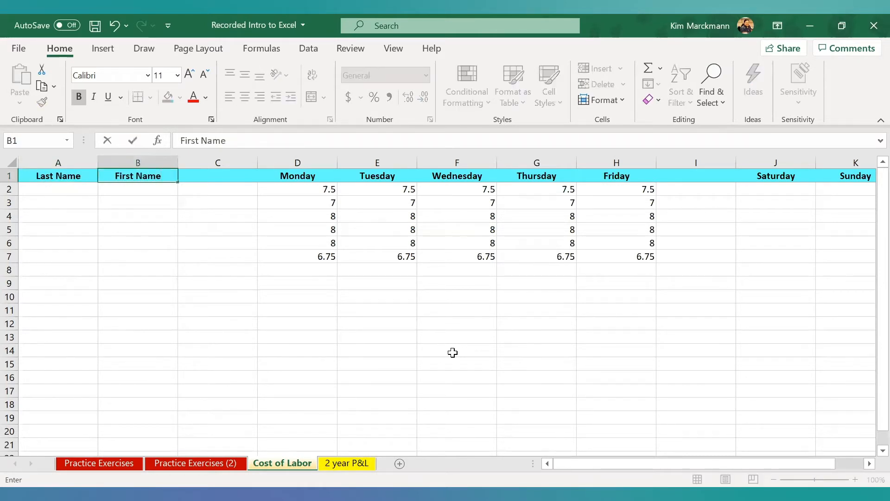
pyautogui.press('Tab')
pyautogui.write('Full ')
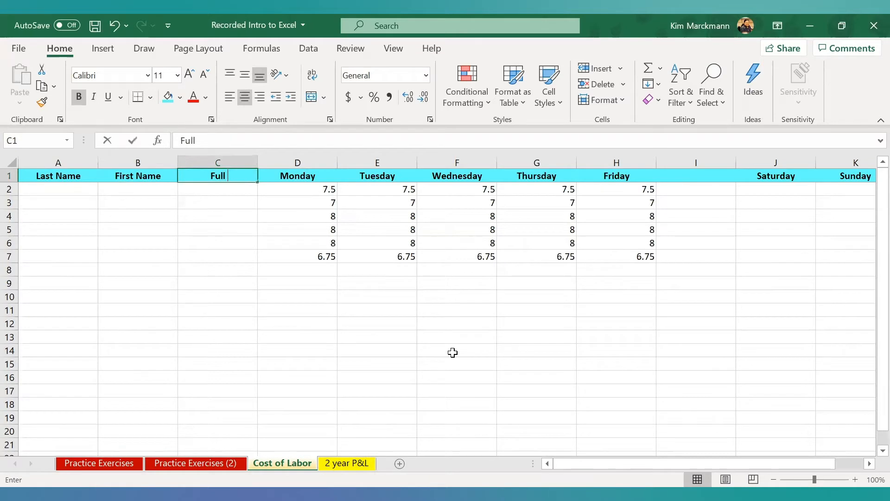
pyautogui.write('Name')
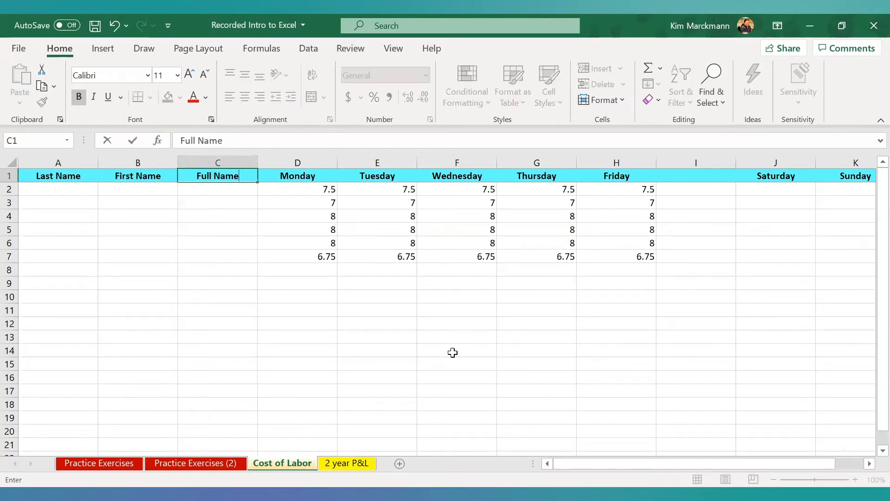
pyautogui.press('Return')
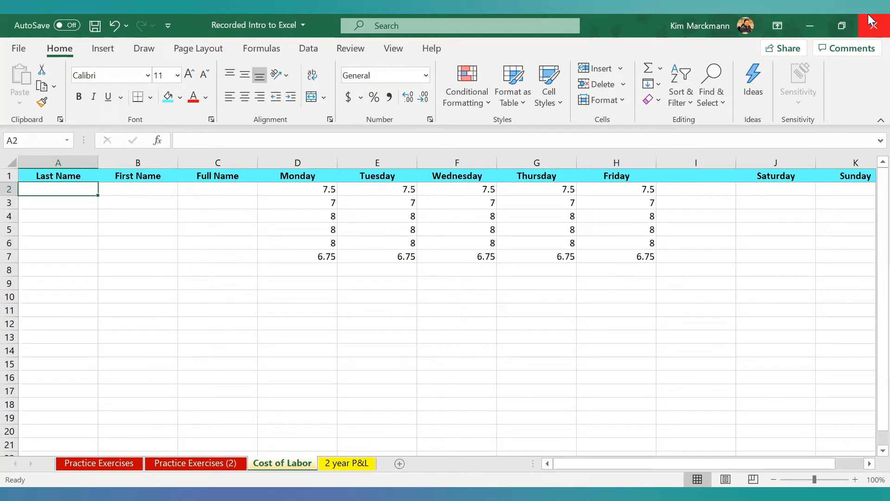
# Step: Enter the last and first names of the first two employees in A2:B3
pyautogui.write('Fir')
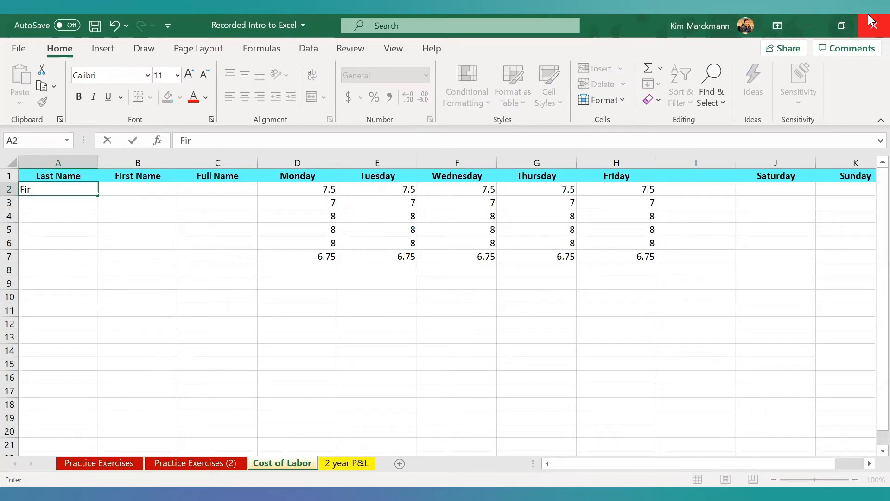
pyautogui.press('BackSpace')
pyautogui.press('BackSpace')
pyautogui.write('riday')
pyautogui.press('Tab')
pyautogui.write('Joe')
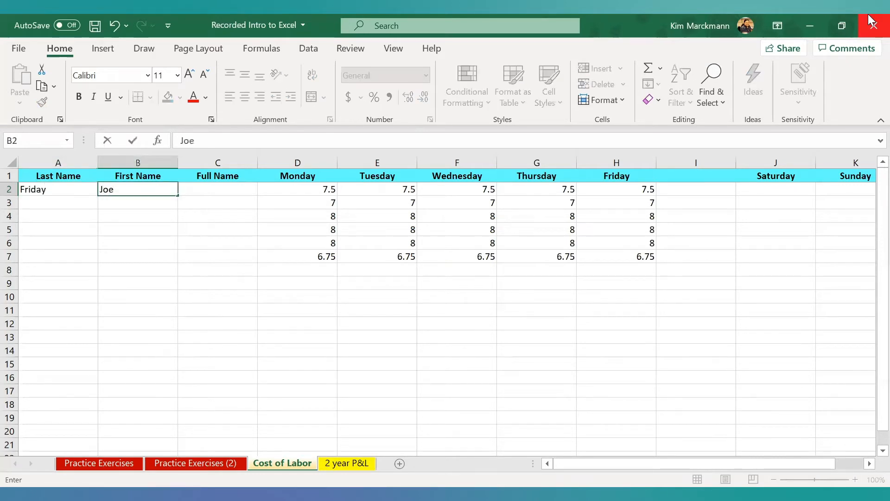
pyautogui.press('Return')
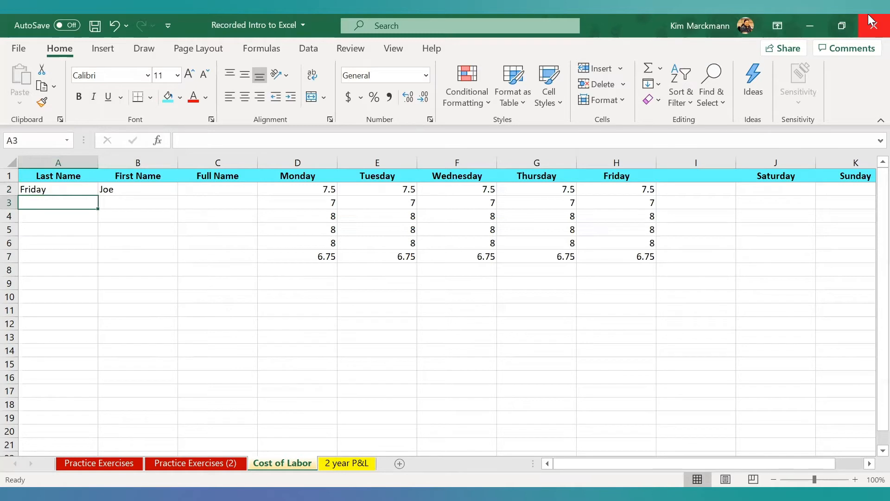
pyautogui.write('Clegg')
pyautogui.press('Tab')
pyautogui.write('L')
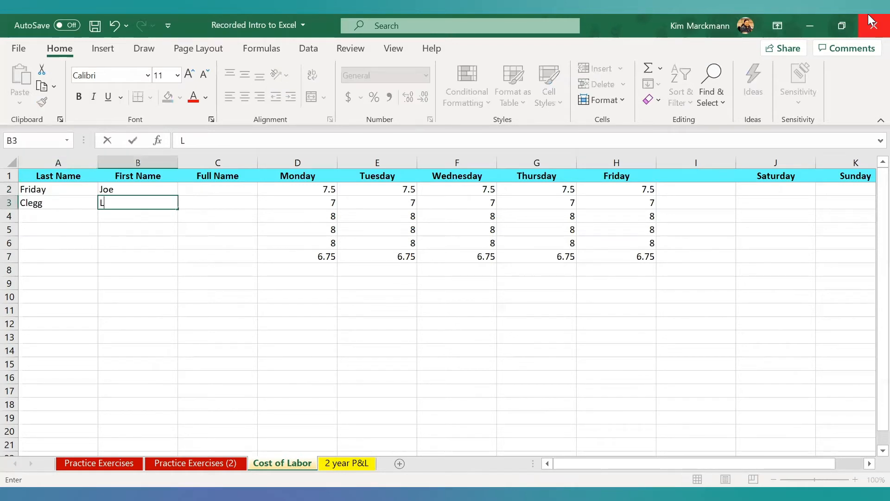
pyautogui.write('uke')
pyautogui.press('Return')
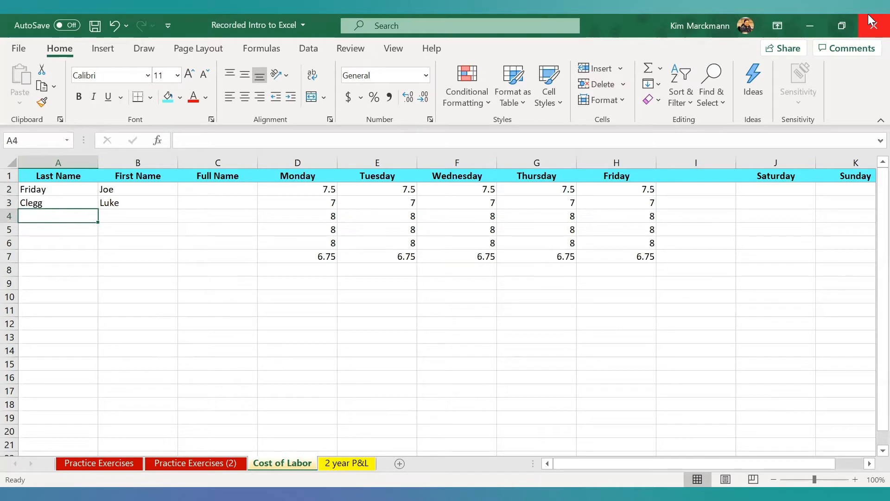
# Step: Enter the last and first names of the third and fourth employees in A4:B5
pyautogui.write('Banks')
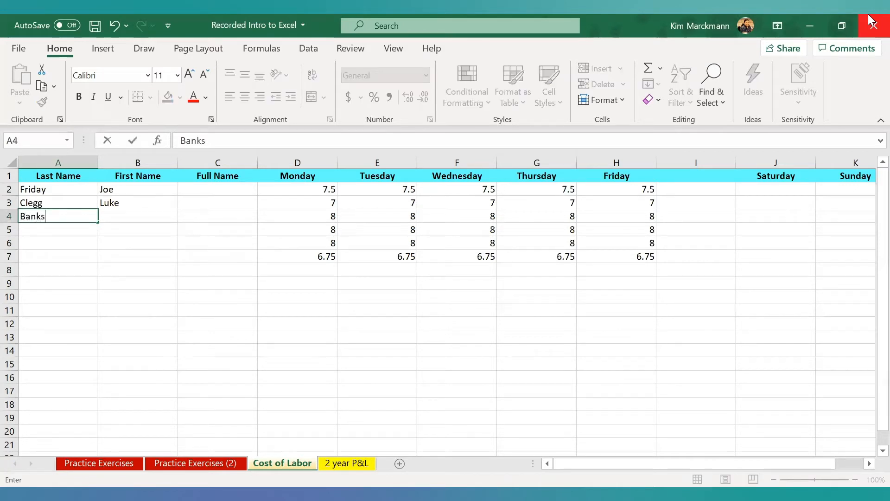
pyautogui.press('Tab')
pyautogui.write('Frank')
pyautogui.press('Return')
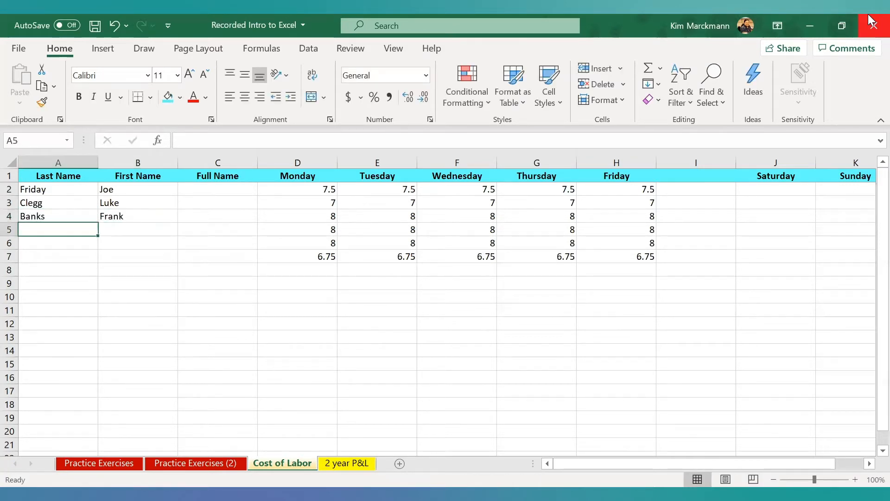
pyautogui.write('Frye')
pyautogui.press('Tab')
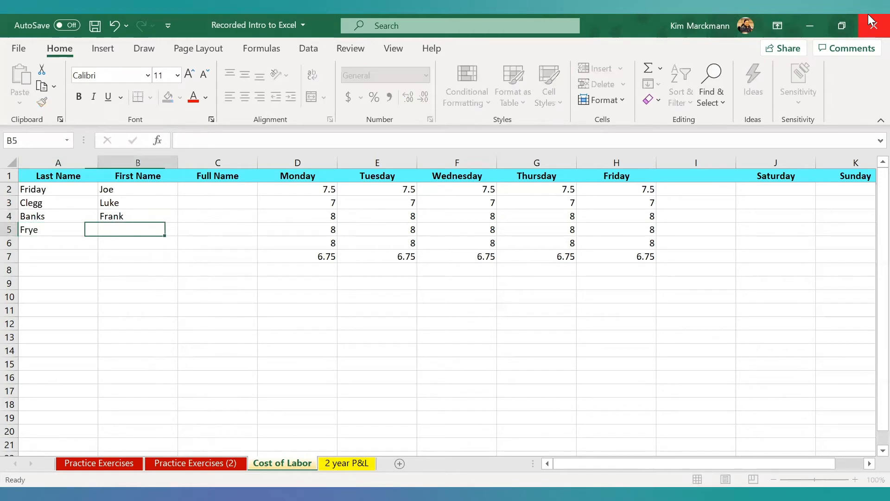
pyautogui.write('Susan')
pyautogui.press('Return')
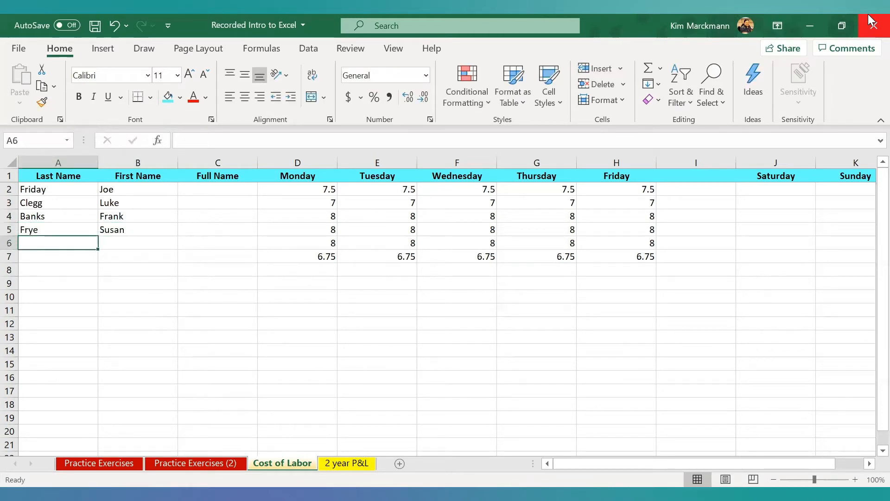
# Step: Enter the last and first names of the remaining two employees in A6:B7
pyautogui.write('Flake')
pyautogui.press('Tab')
pyautogui.write('Jeff')
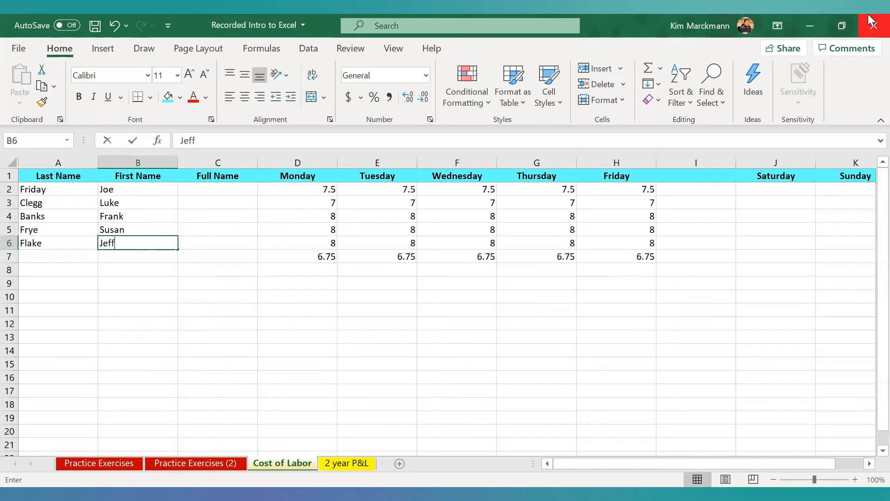
pyautogui.press('Return')
pyautogui.write('Smith')
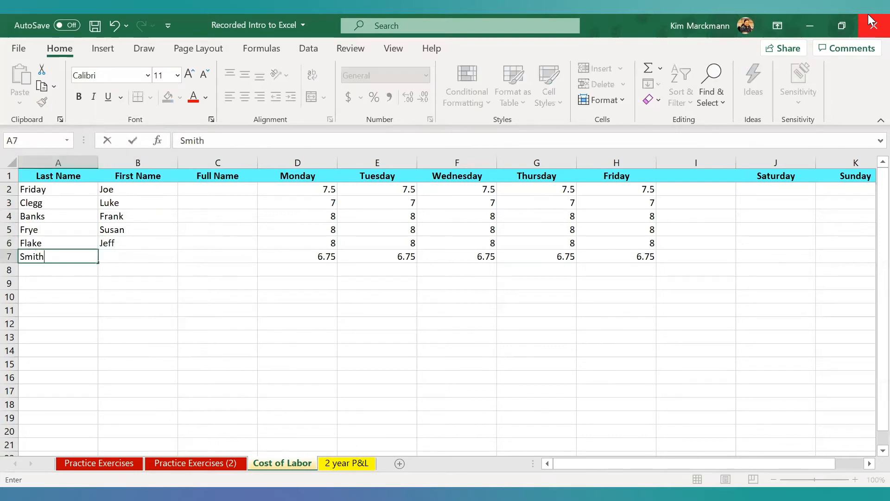
pyautogui.press('Tab')
pyautogui.write('Mary')
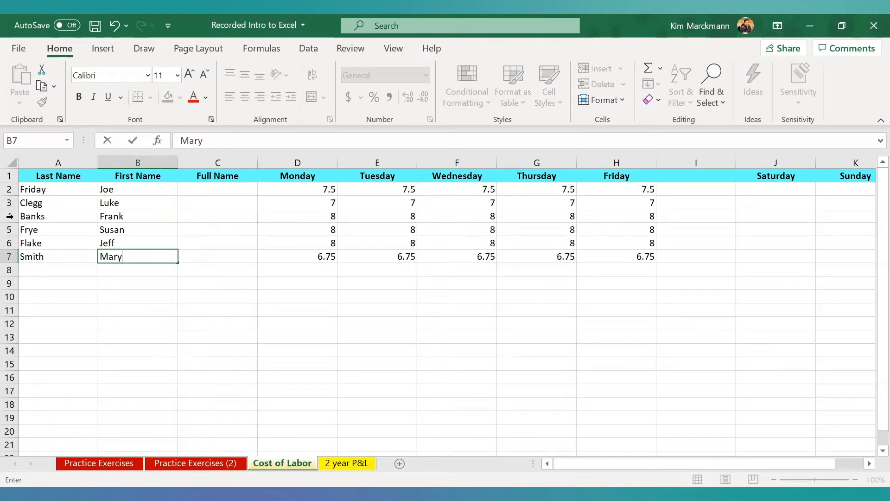
# Step: Enter the first employee's full name, first name first, in C2 and complete C3:C7 with Flash Fill, then check the Flash Fill options
pyautogui.click(237, 188)
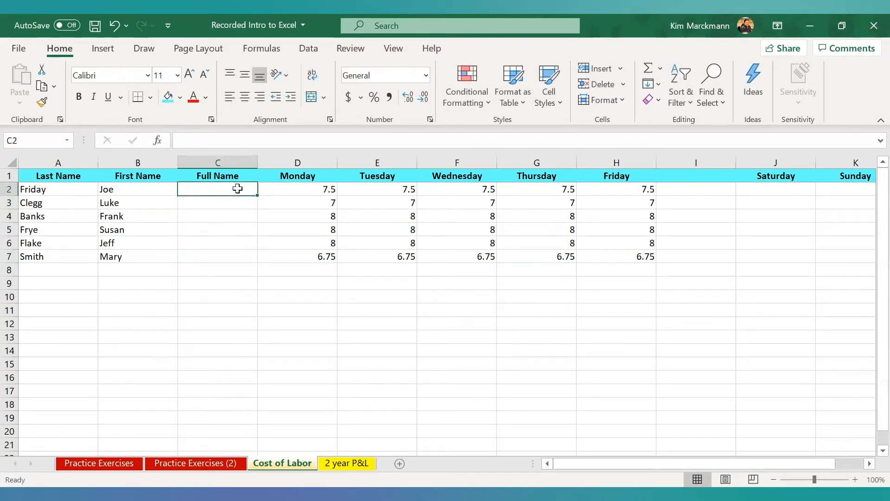
pyautogui.write('Joe ')
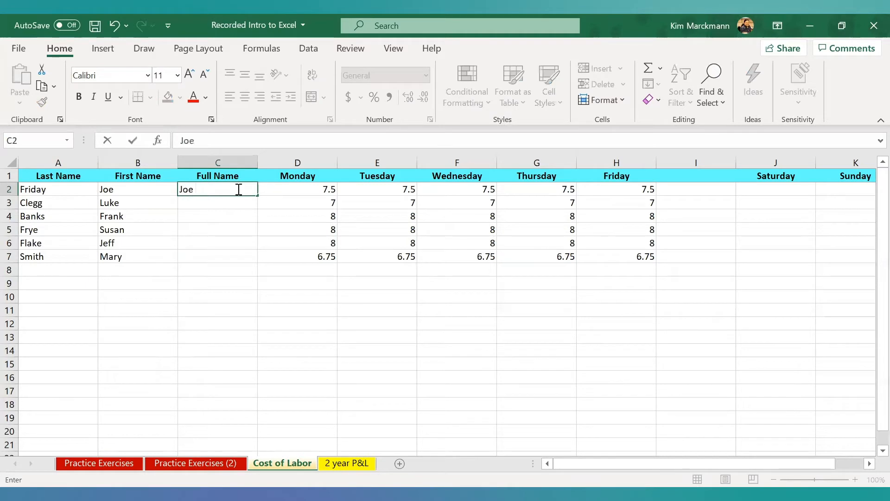
pyautogui.write('Fi')
pyautogui.write('riday')
pyautogui.press('Return')
pyautogui.write('Luke Clegg')
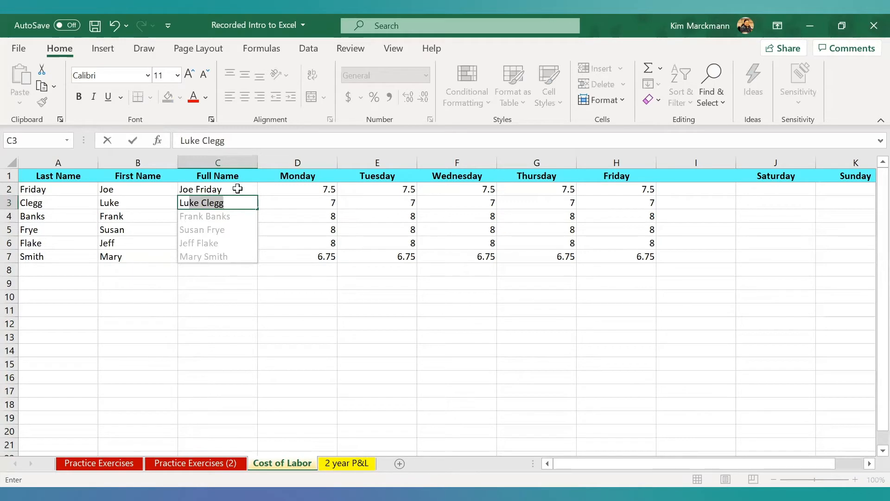
pyautogui.press('Return')
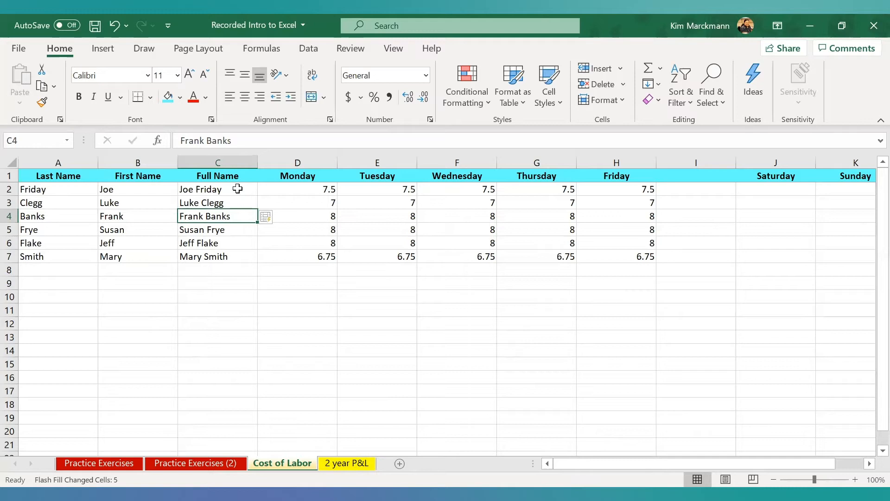
pyautogui.click(276, 217)
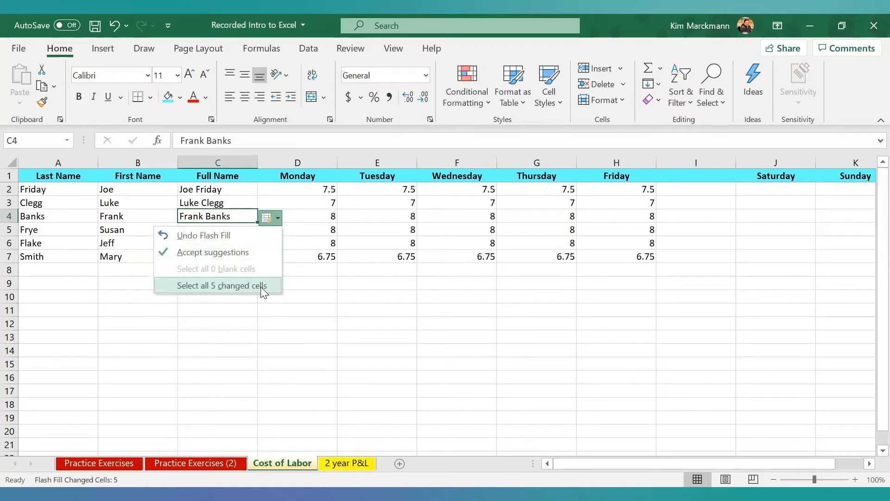
pyautogui.click(285, 201)
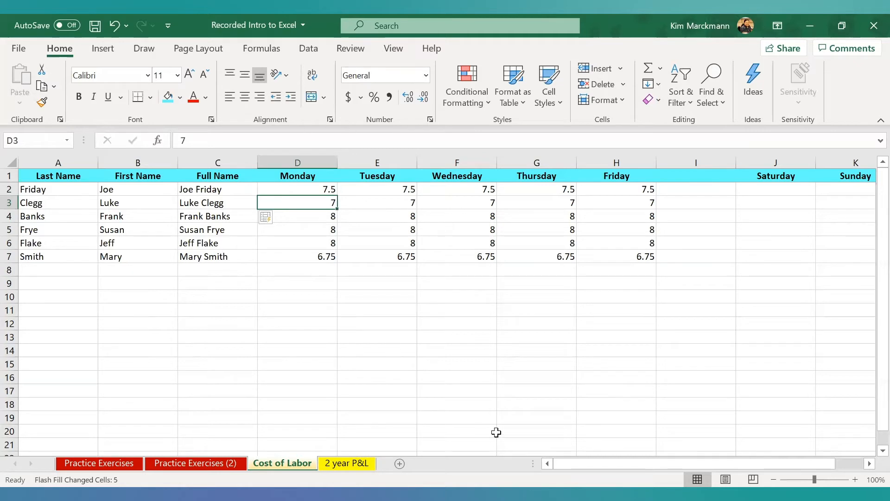
# Step: Enter the first employee's weekend hours: 5 for Saturday in J2 and 6.5 for Sunday in K2
pyautogui.moveTo(617, 461); pyautogui.dragTo(655, 449)
pyautogui.click(711, 188)
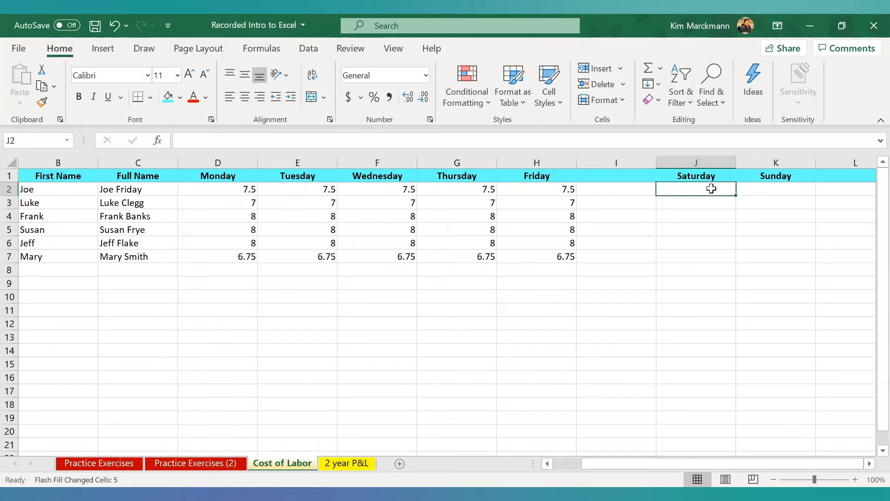
pyautogui.write('5')
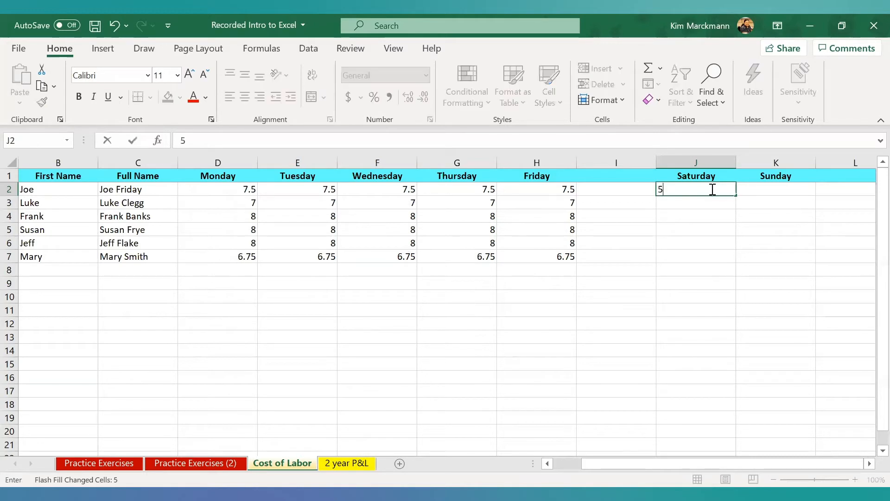
pyautogui.press('Tab')
pyautogui.write('605')
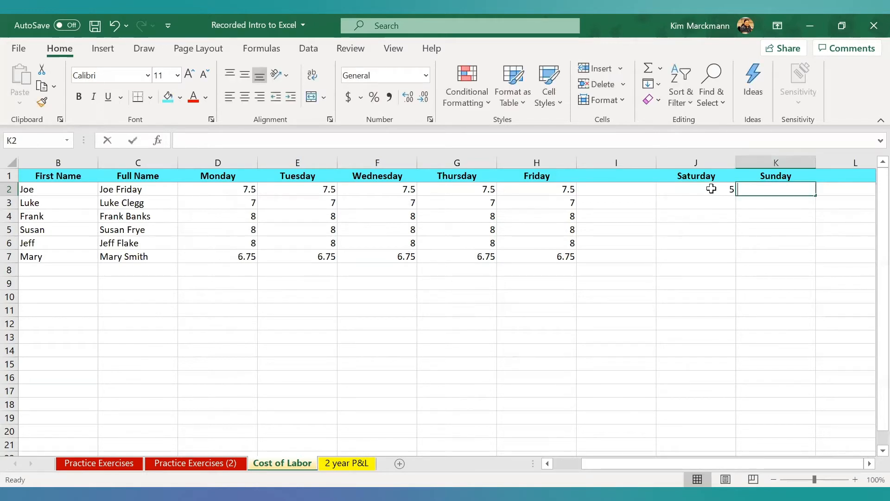
pyautogui.press('Return')
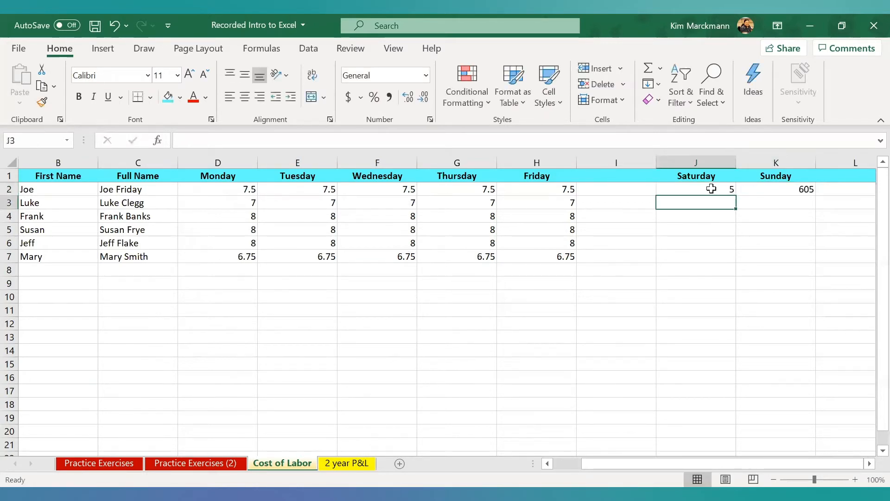
pyautogui.click(790, 191)
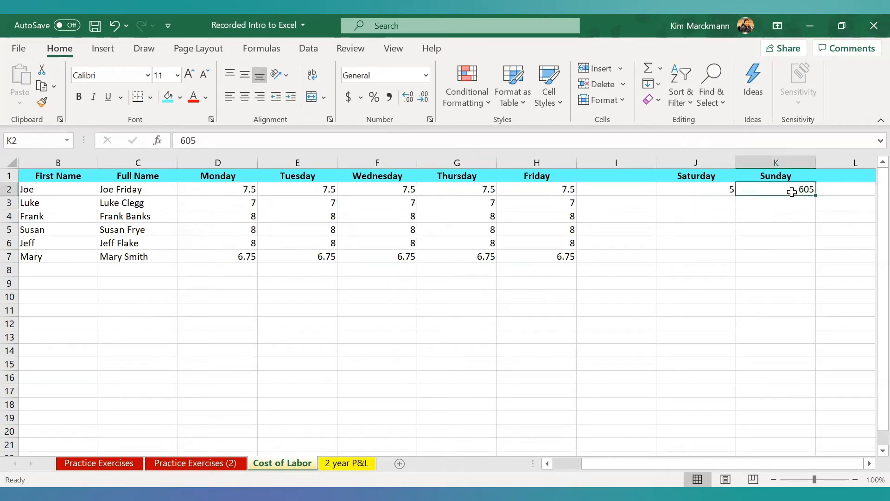
pyautogui.write('6.5')
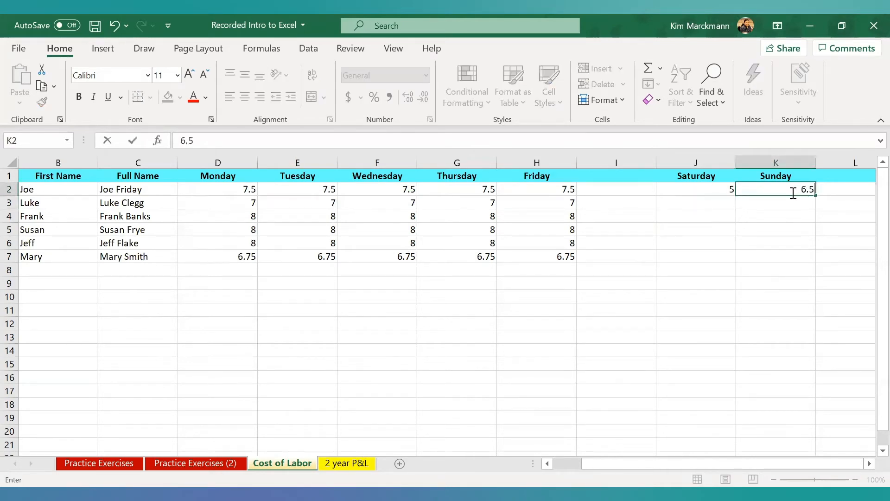
pyautogui.press('Return')
# Step: Enter Saturday and Sunday hours of 4 and 4 in row 3, and 3 and 0 in row 4
pyautogui.press('Left')
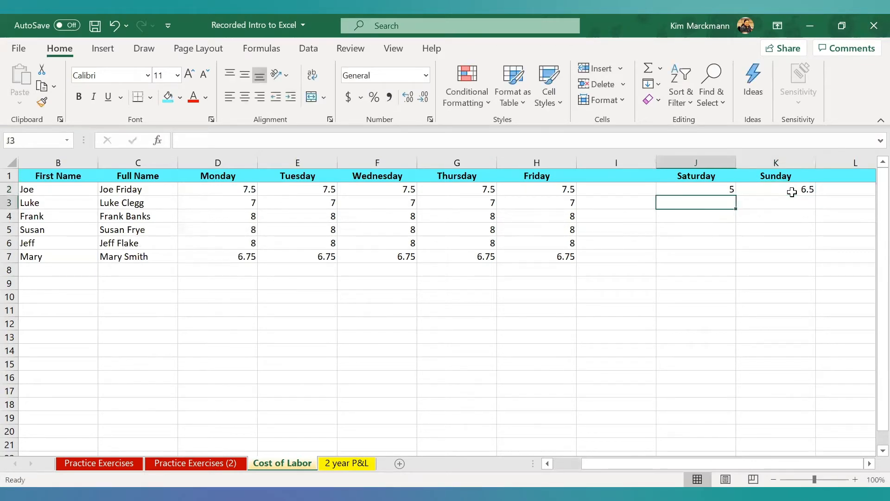
pyautogui.write('4')
pyautogui.press('Tab')
pyautogui.write('4')
pyautogui.press('Return')
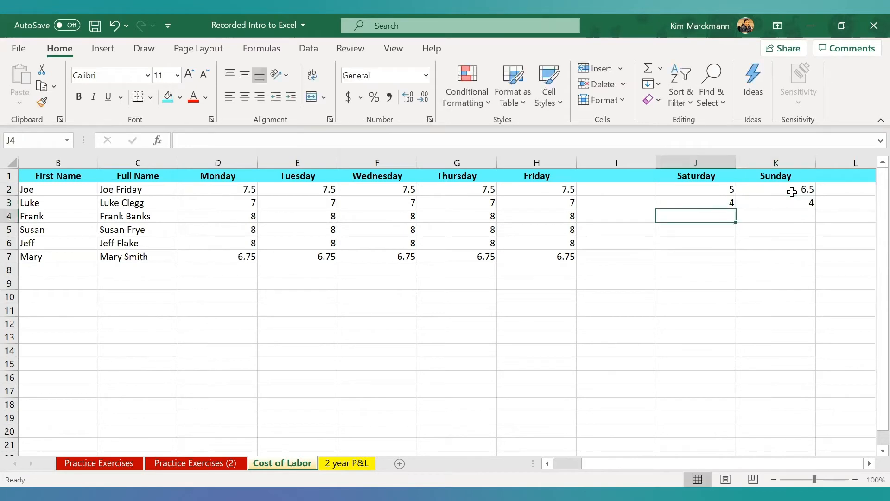
pyautogui.write('3')
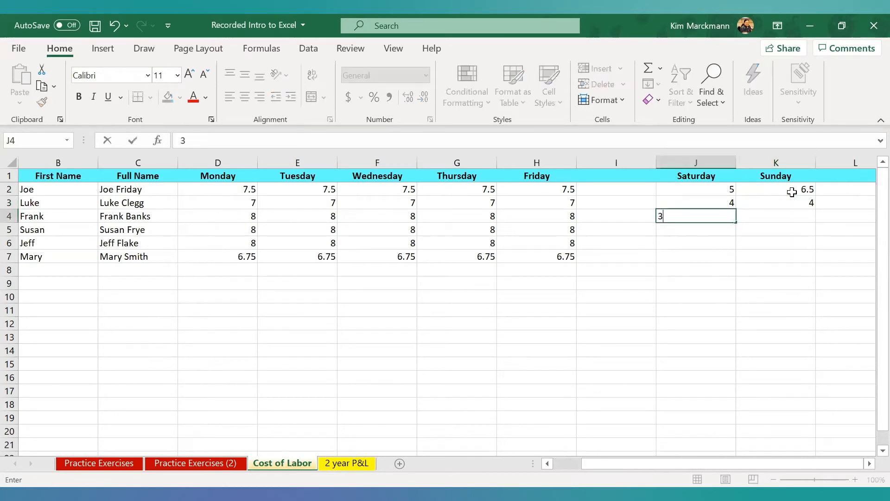
pyautogui.press('Tab')
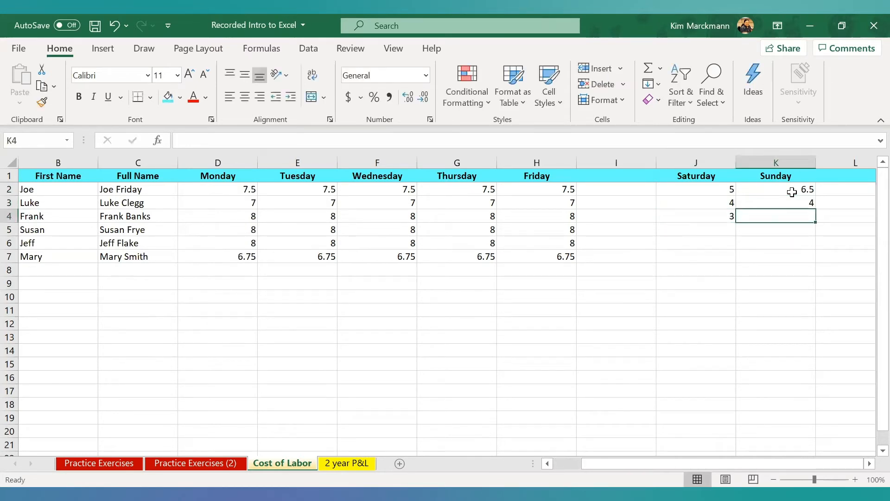
pyautogui.write('0')
pyautogui.press('Return')
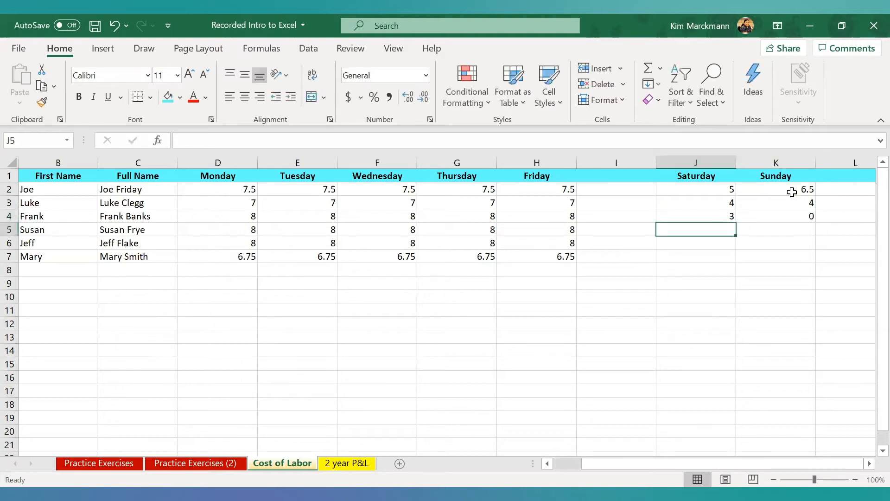
# Step: Enter Saturday and Sunday hours of 4 and 3 in row 5, and 2 and 0 in row 6
pyautogui.write('4')
pyautogui.press('Tab')
pyautogui.write('3')
pyautogui.press('Return')
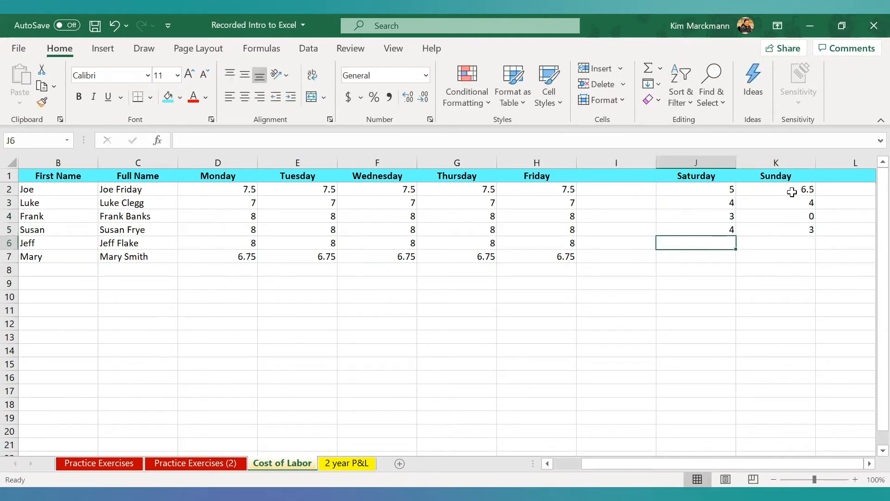
pyautogui.write('2')
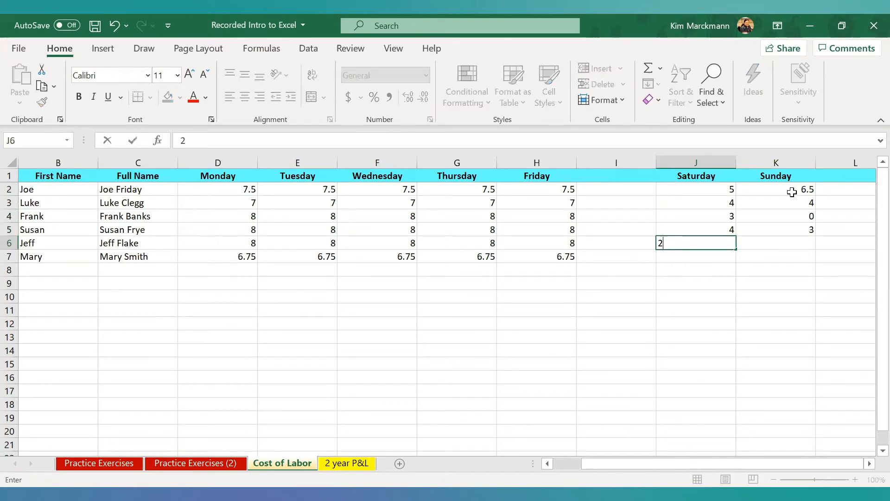
pyautogui.press('Tab')
pyautogui.write('0')
pyautogui.press('Tab')
# Step: Enter the last employee's weekend hours: 3 for Saturday in J7 and 4 for Sunday in K7
pyautogui.press('Down')
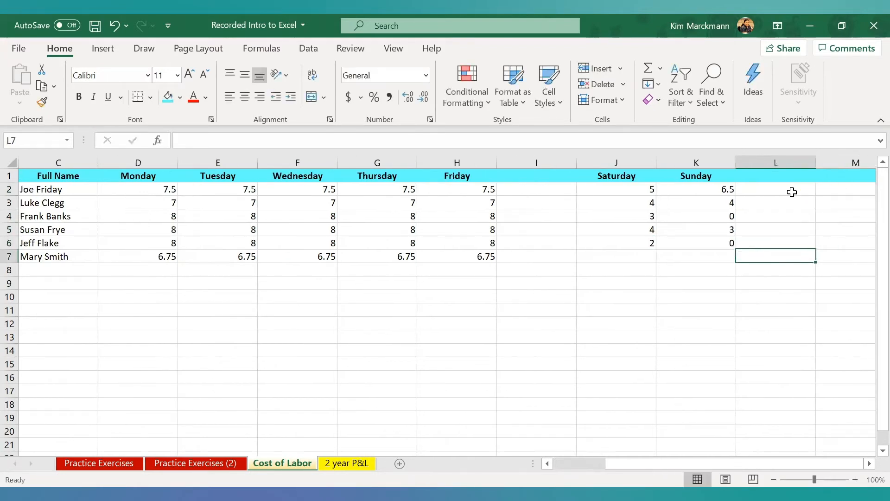
pyautogui.press('Left')
pyautogui.press('Left')
pyautogui.write('3')
pyautogui.press('Tab')
pyautogui.write('4')
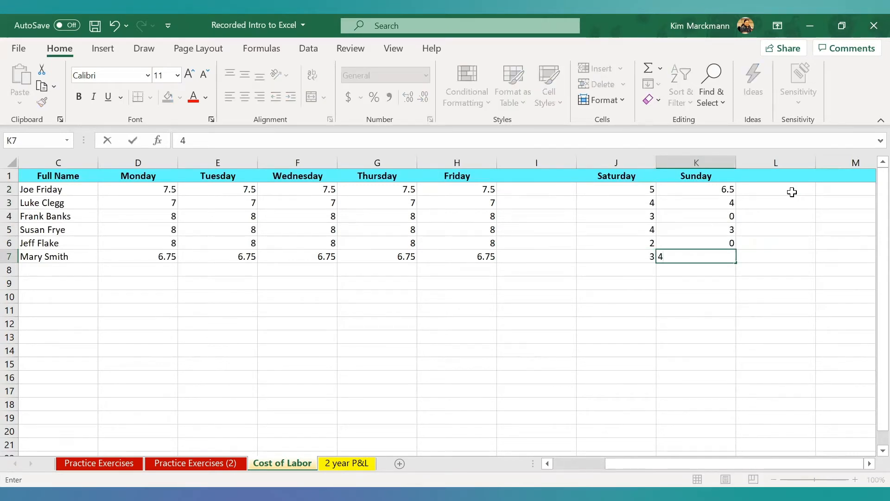
pyautogui.press('Return')
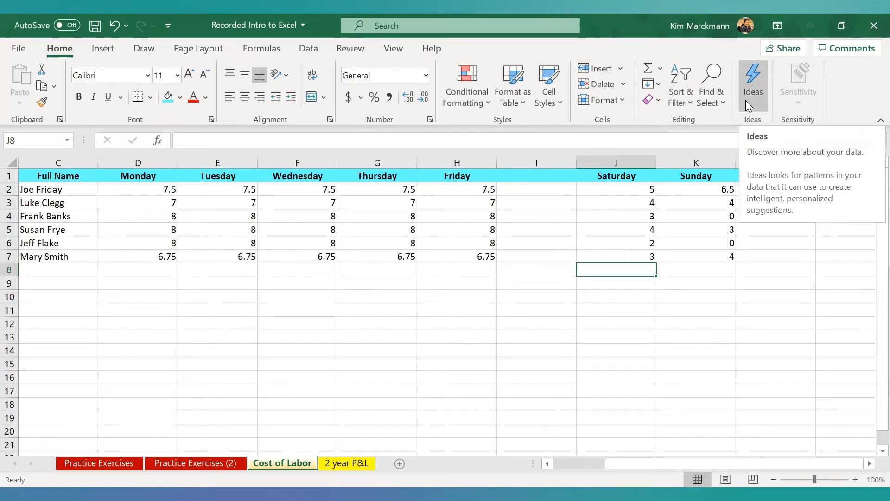
# Step: Add the header Regular Hours in I1, between the Friday and Saturday columns
pyautogui.click(527, 177)
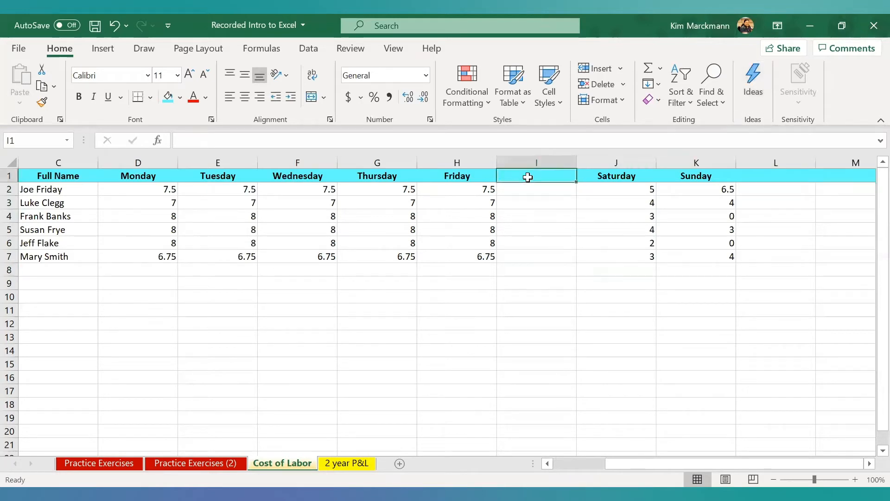
pyautogui.write('Re')
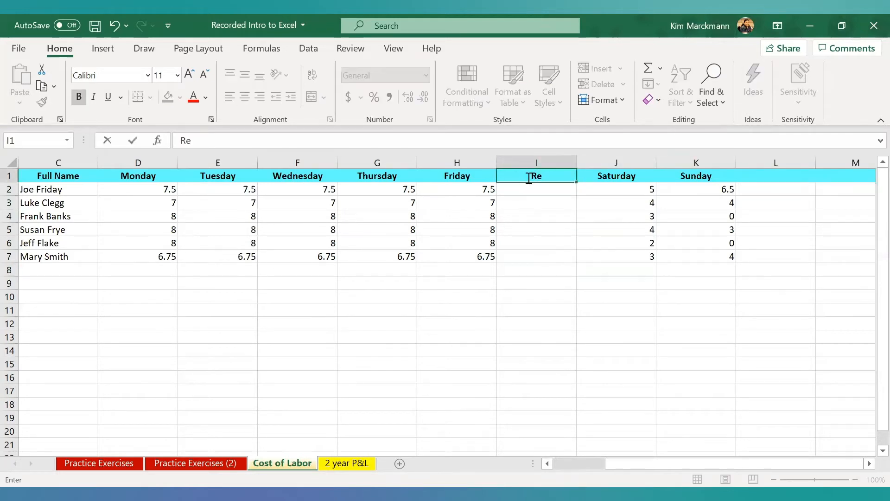
pyautogui.write('gular Hours')
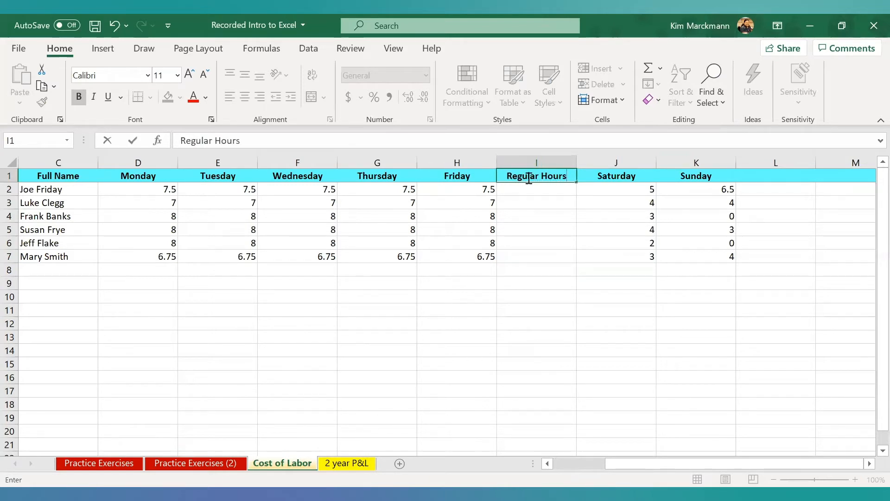
# Step: Total the first employee's Monday to Friday hours in I2 with AutoSum, using =SUM(D2:H2)
pyautogui.click(526, 190)
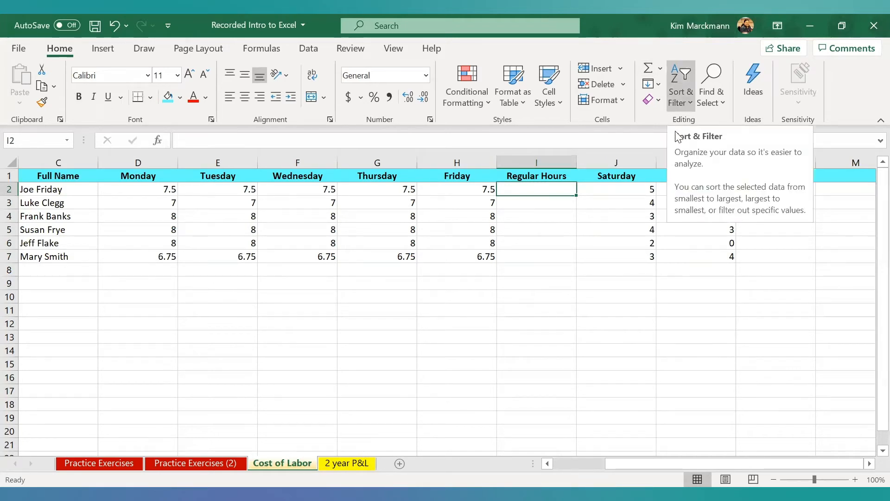
pyautogui.click(649, 71)
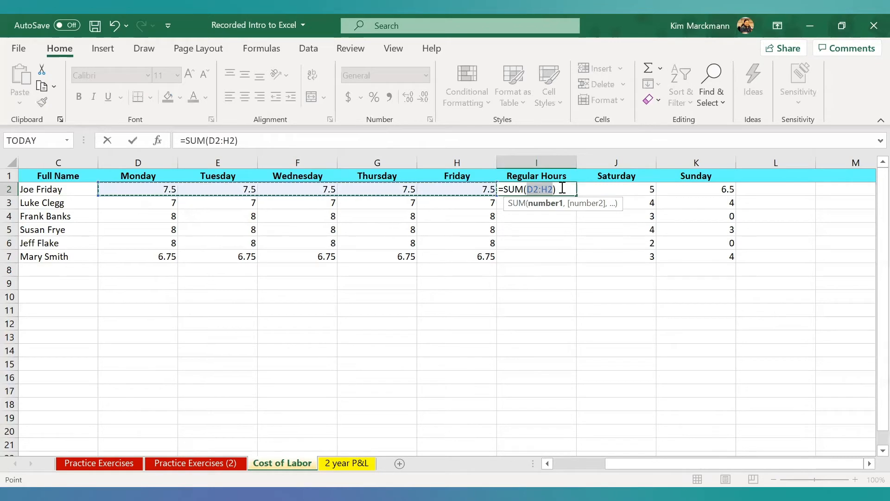
pyautogui.press('Return')
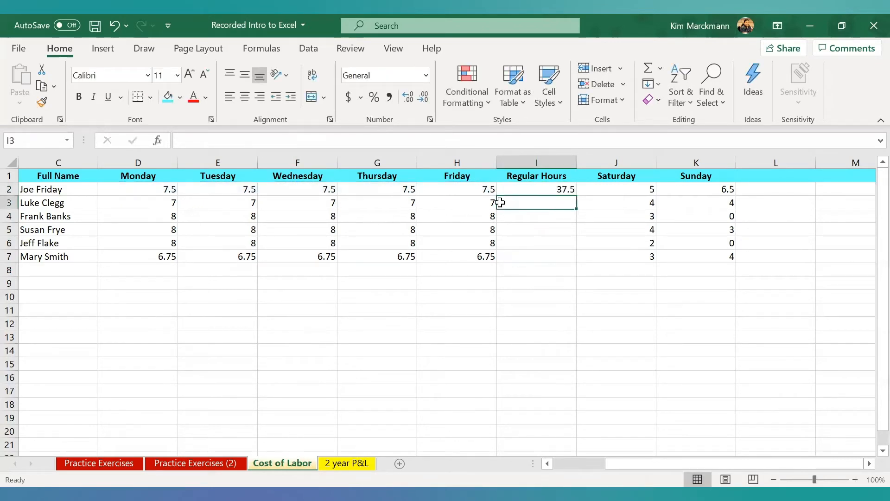
# Step: Fill the Regular Hours formula from I2 down to I7 and check the row references in the copied formulas
pyautogui.click(528, 189)
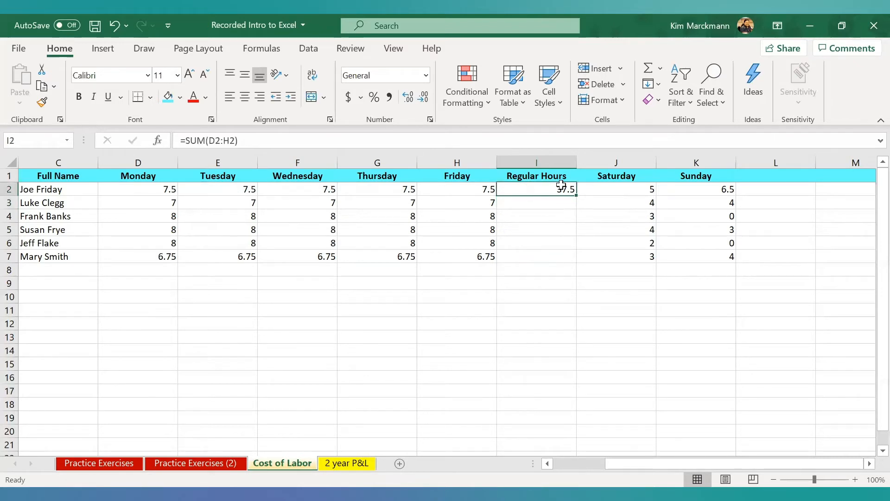
pyautogui.moveTo(578, 195); pyautogui.dragTo(577, 262)
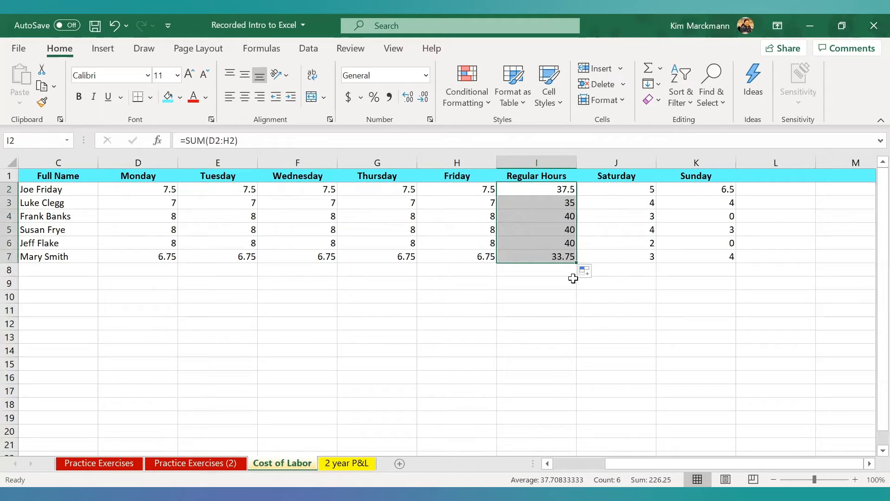
pyautogui.click(532, 195)
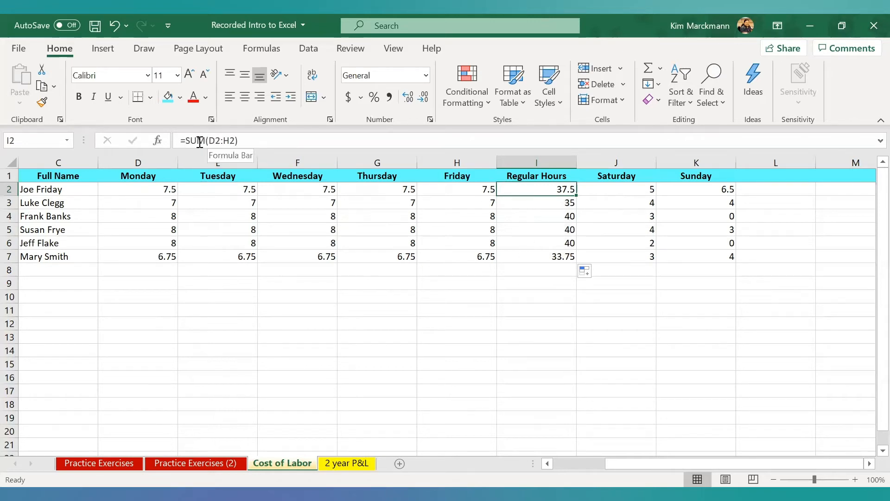
pyautogui.click(560, 203)
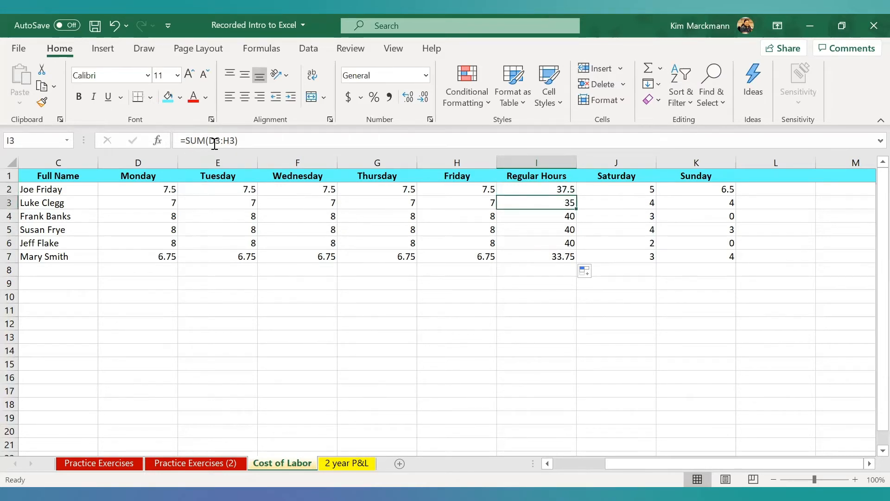
pyautogui.click(547, 217)
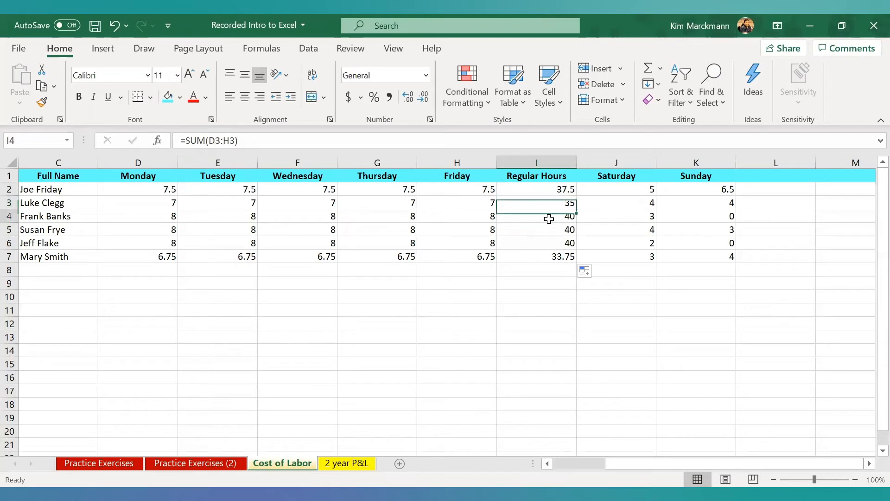
pyautogui.click(548, 243)
pyautogui.click(548, 258)
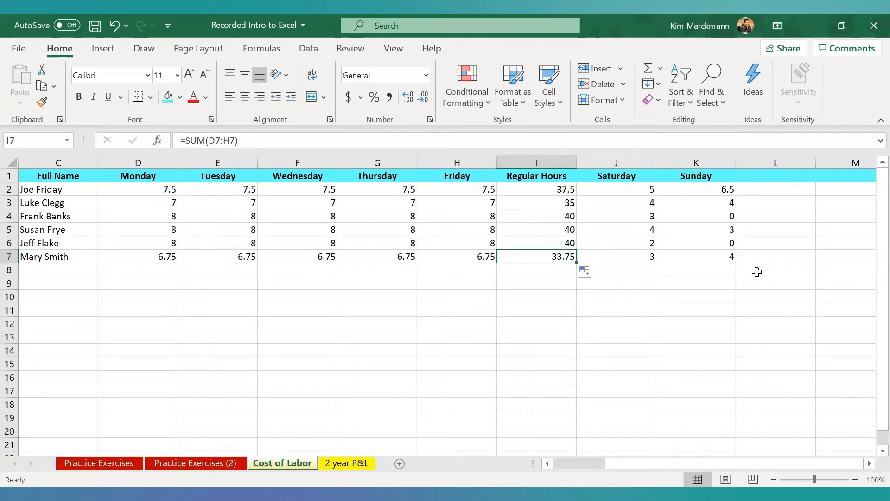
# Step: Add the header OT Hours in L1, after the Sunday column
pyautogui.click(788, 175)
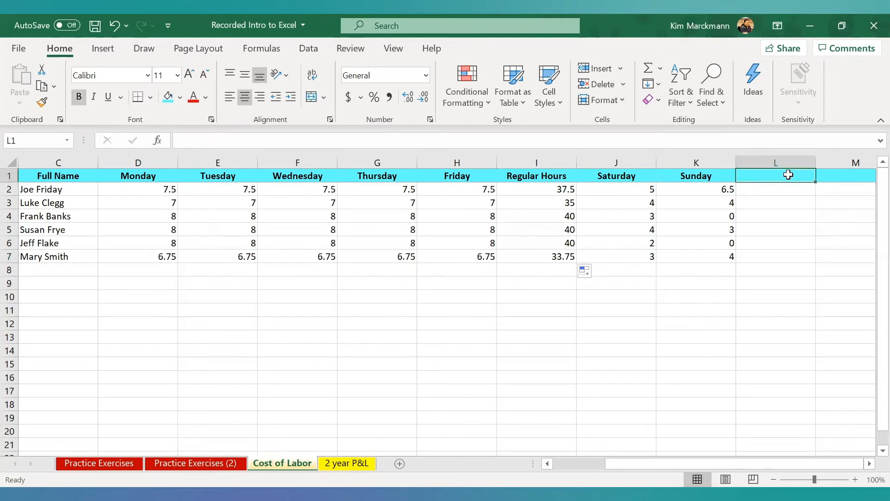
pyautogui.write('OT Hours')
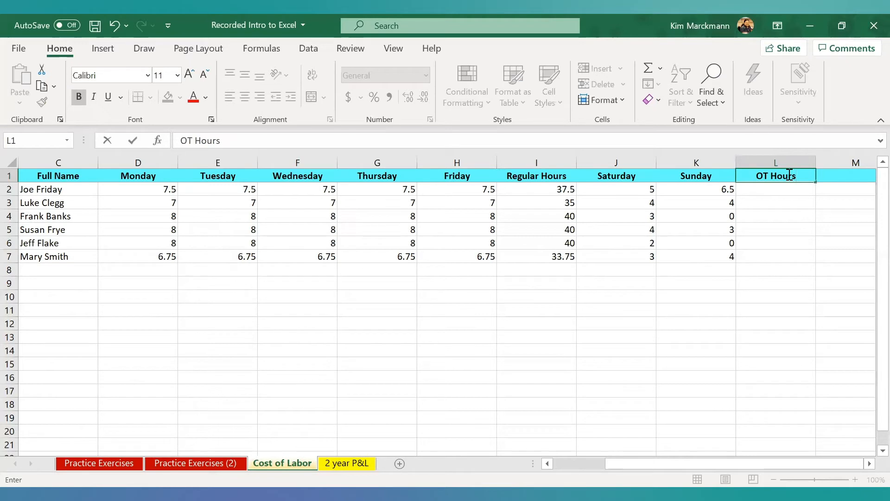
pyautogui.press('Return')
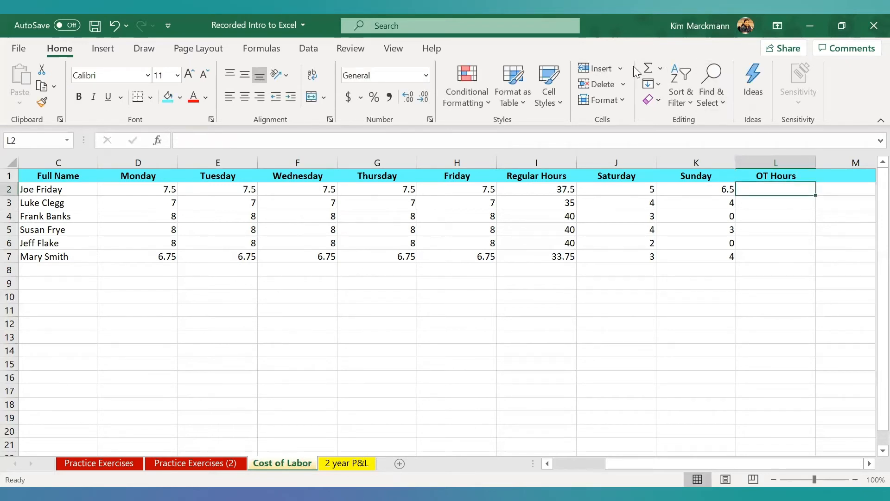
pyautogui.click(648, 70)
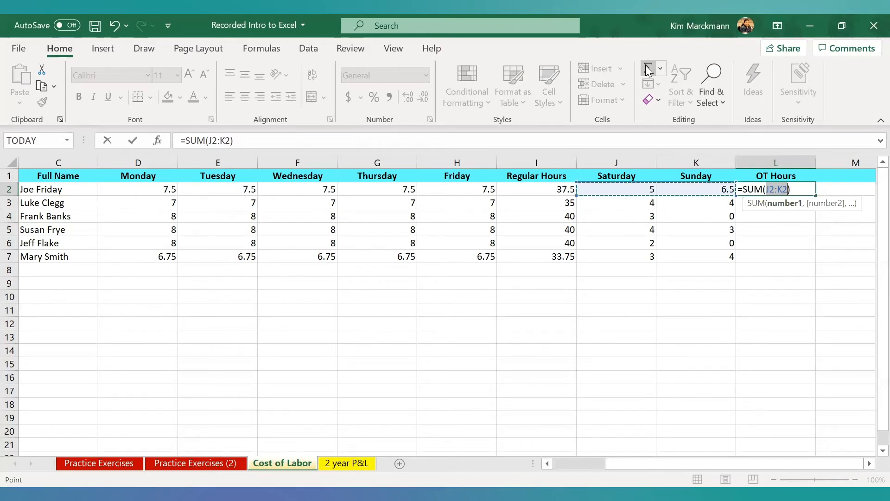
pyautogui.press('BackSpace')
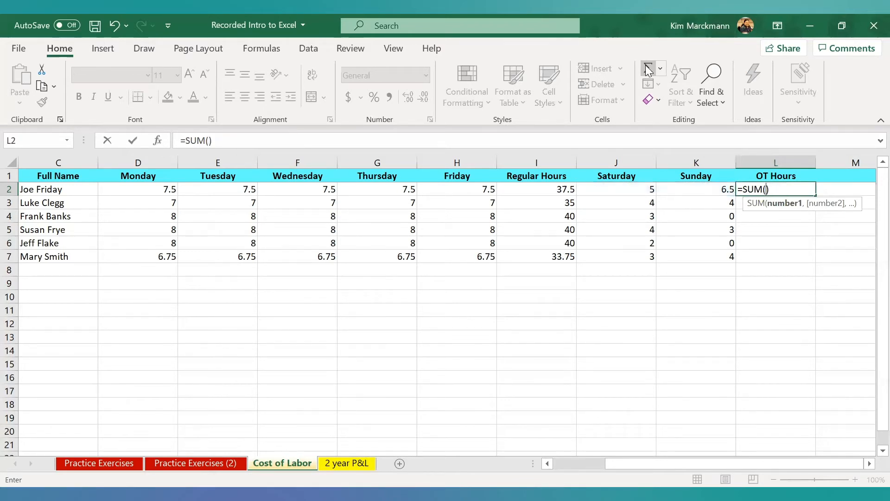
pyautogui.press('BackSpace')
pyautogui.press('BackSpace')
pyautogui.moveTo(774, 185); pyautogui.dragTo(743, 186)
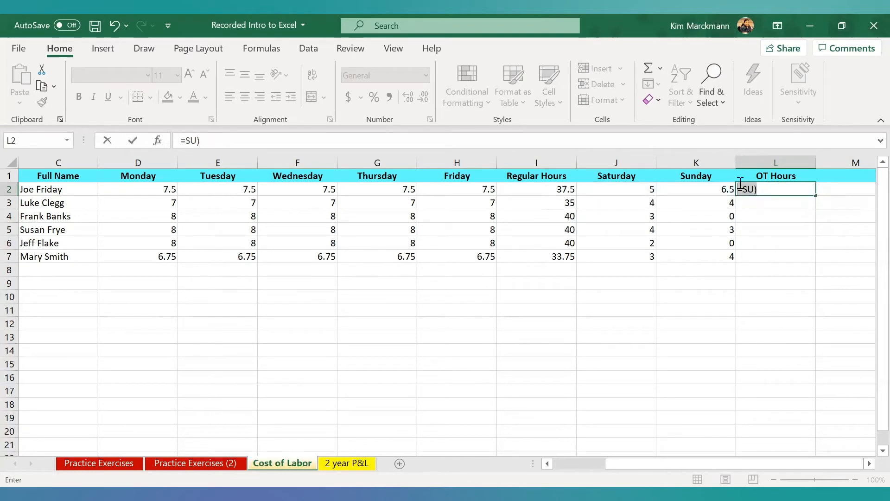
pyautogui.press('BackSpace')
pyautogui.press('BackSpace')
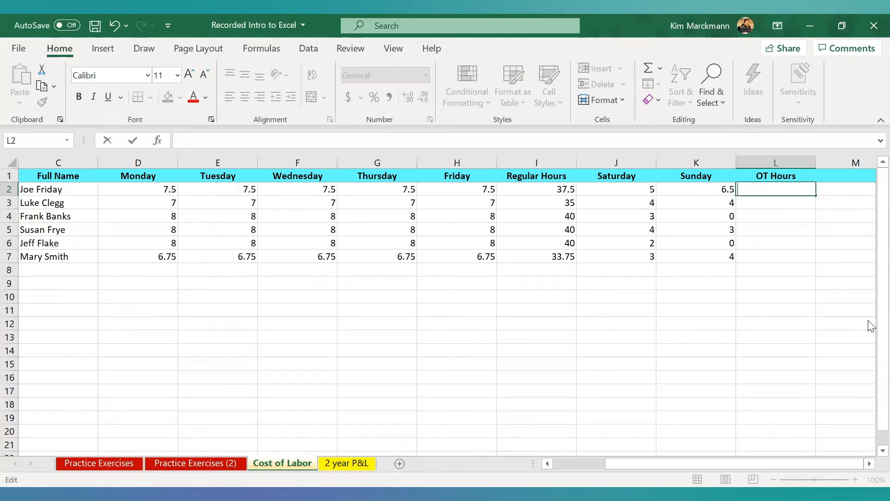
# Step: Total the first employee's Saturday and Sunday hours in L2 with the manually entered formula =sum(j2:k2)
pyautogui.write('=')
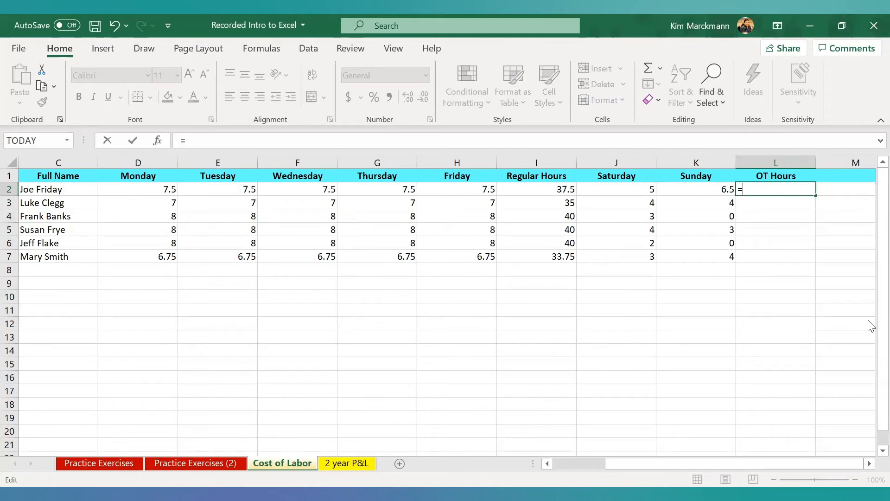
pyautogui.write('sum')
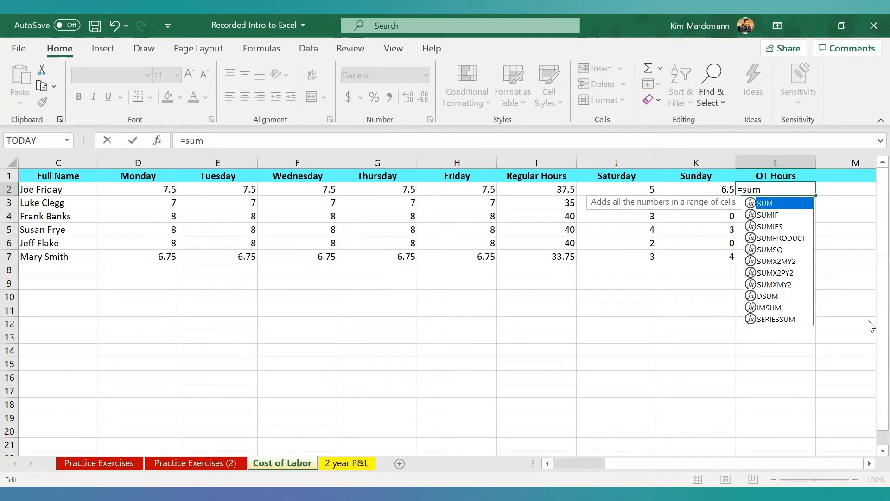
pyautogui.write('(')
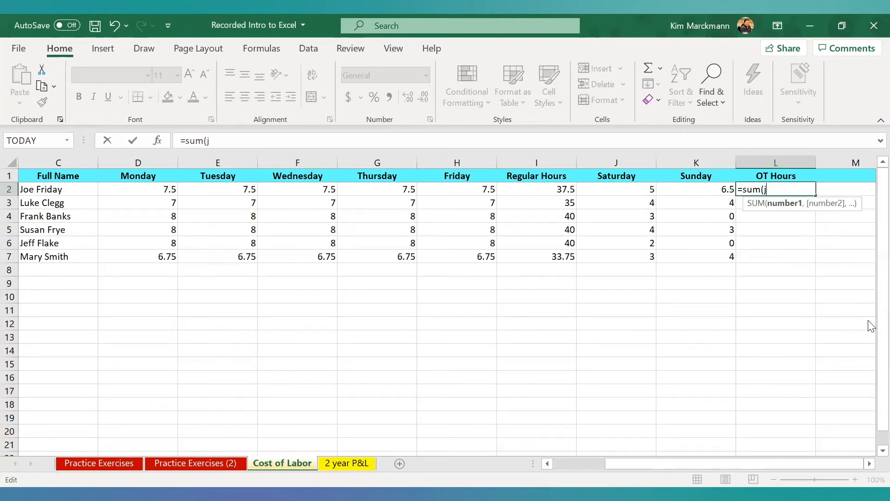
pyautogui.write('j3')
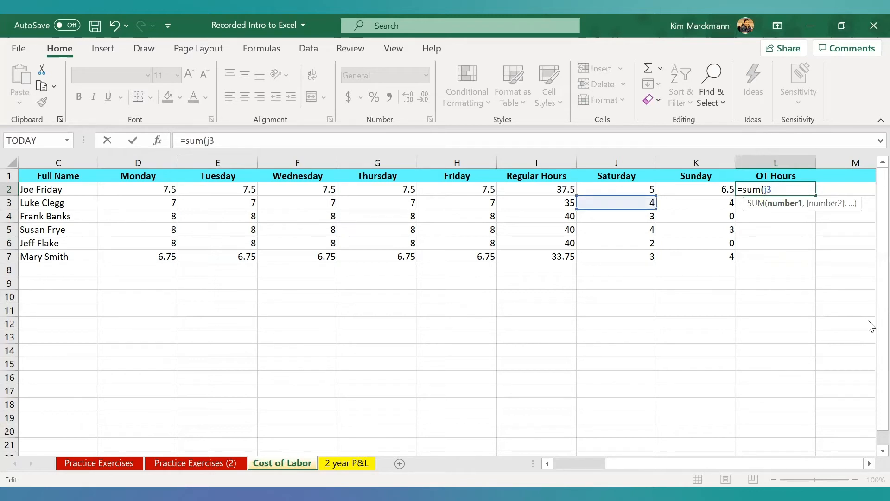
pyautogui.press('BackSpace')
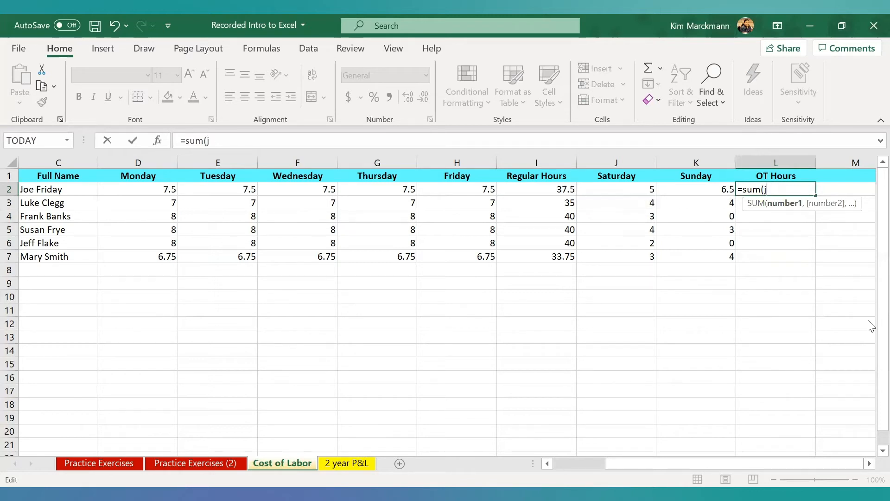
pyautogui.write('2')
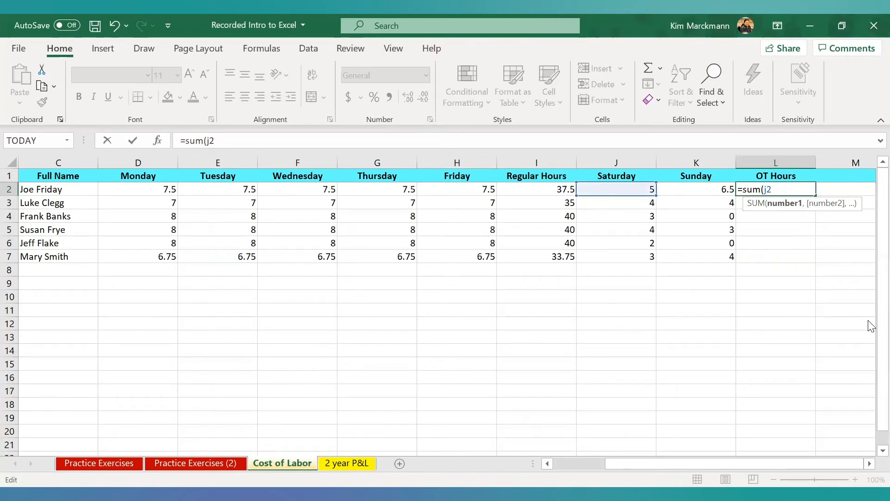
pyautogui.press('BackSpace')
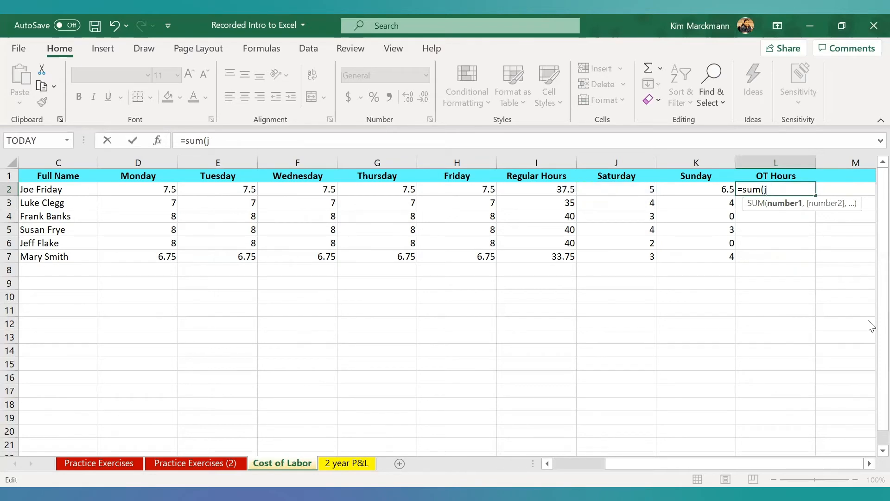
pyautogui.write('3')
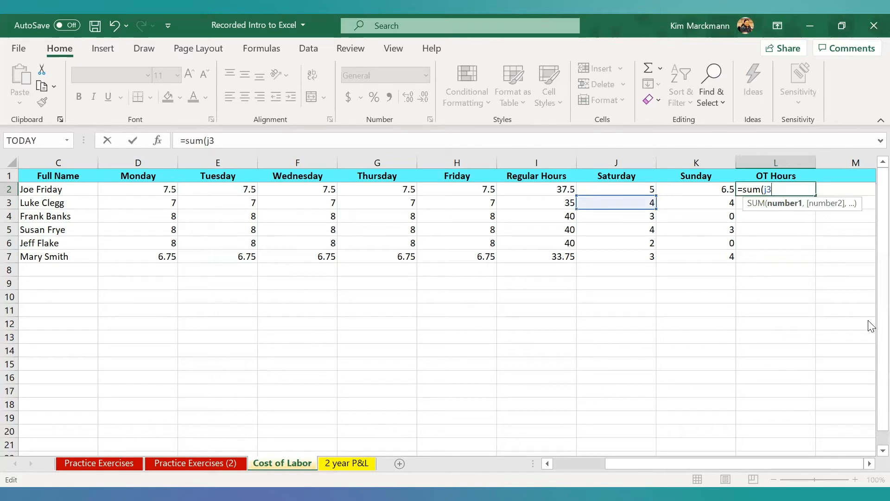
pyautogui.press('BackSpace')
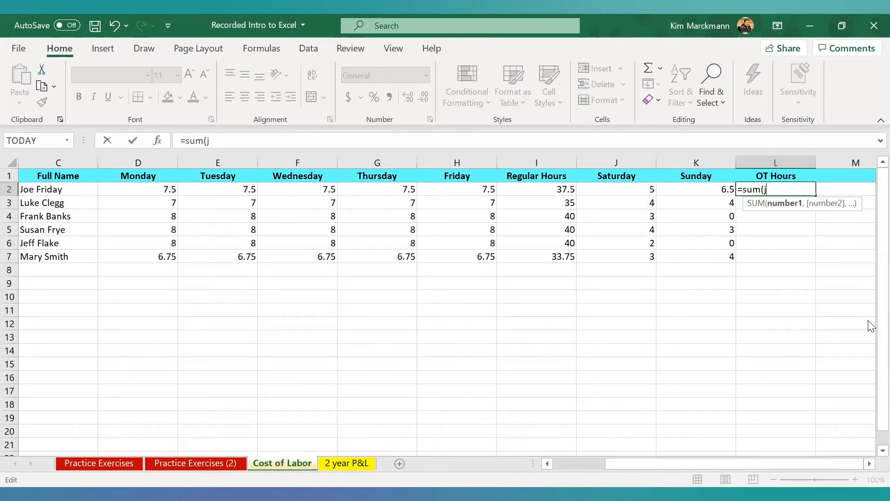
pyautogui.write('2:')
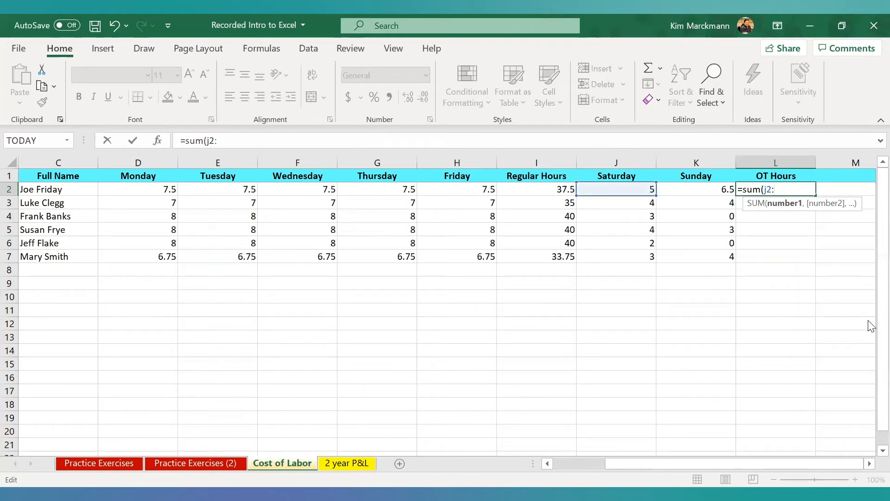
pyautogui.write(')')
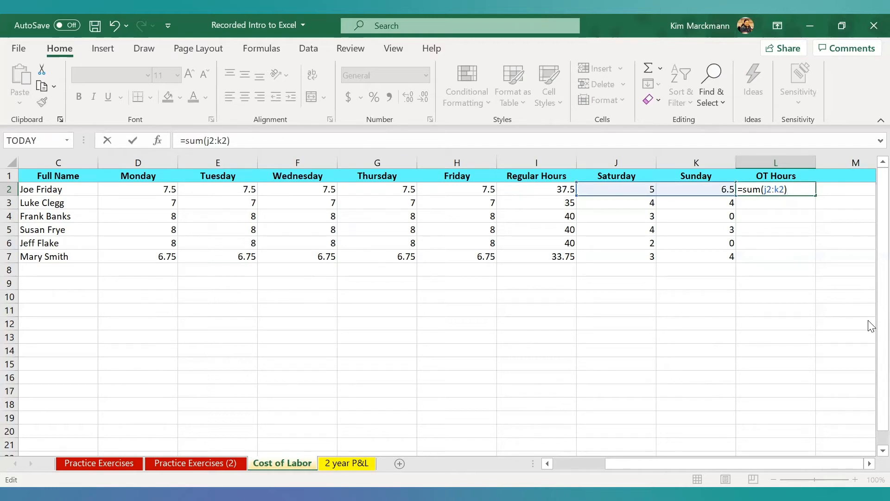
pyautogui.press('Return')
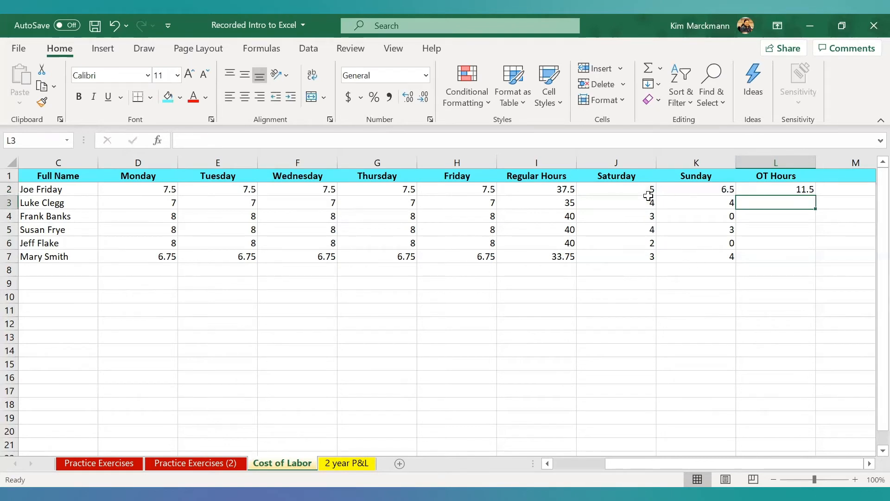
# Step: Fill the OT Hours formula from L2 down to L7 for the remaining employees
pyautogui.click(753, 192)
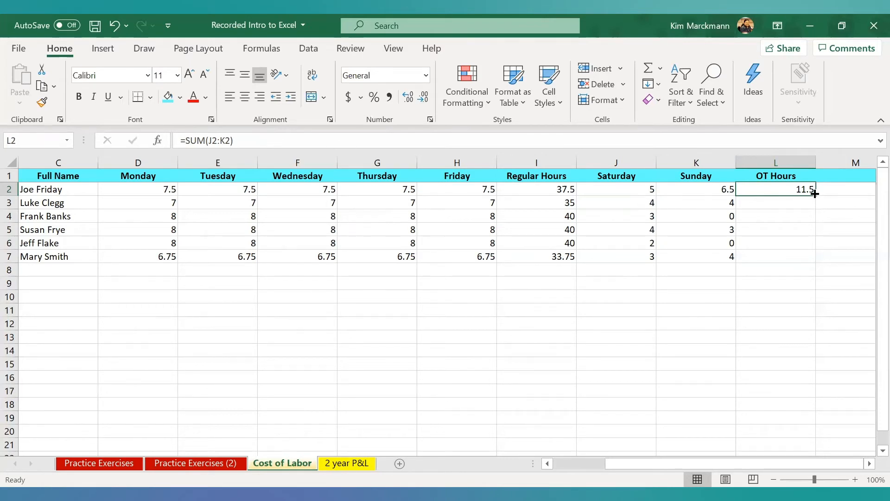
pyautogui.moveTo(815, 193); pyautogui.dragTo(816, 262)
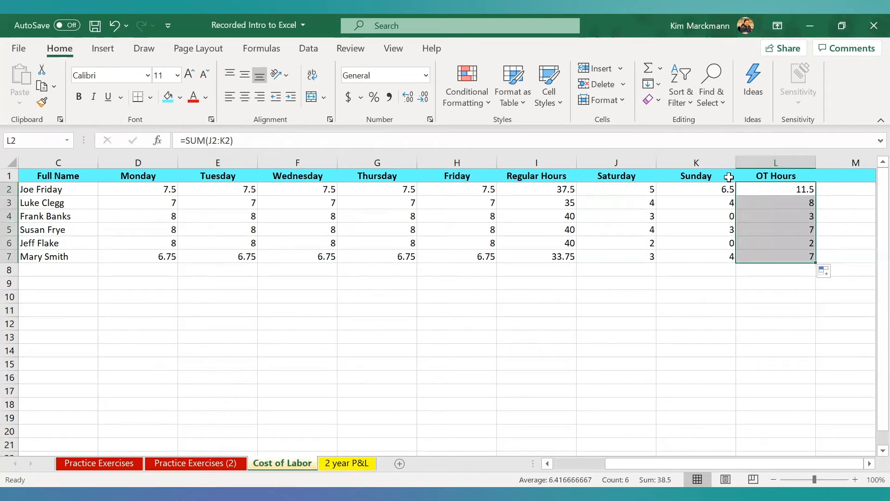
# Step: Examine the copied OT Hours formulas in L2 through L7 for the cell ranges each one sums
pyautogui.click(761, 202)
pyautogui.click(768, 189)
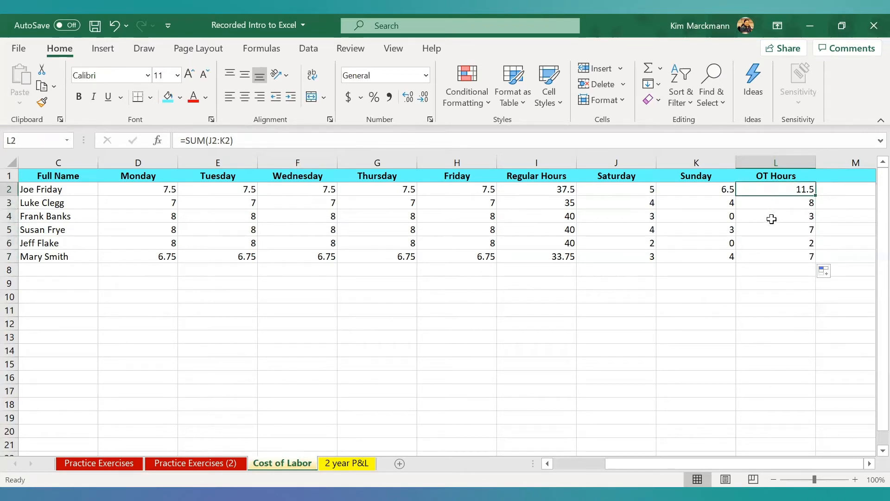
pyautogui.click(771, 206)
pyautogui.click(772, 228)
pyautogui.click(775, 253)
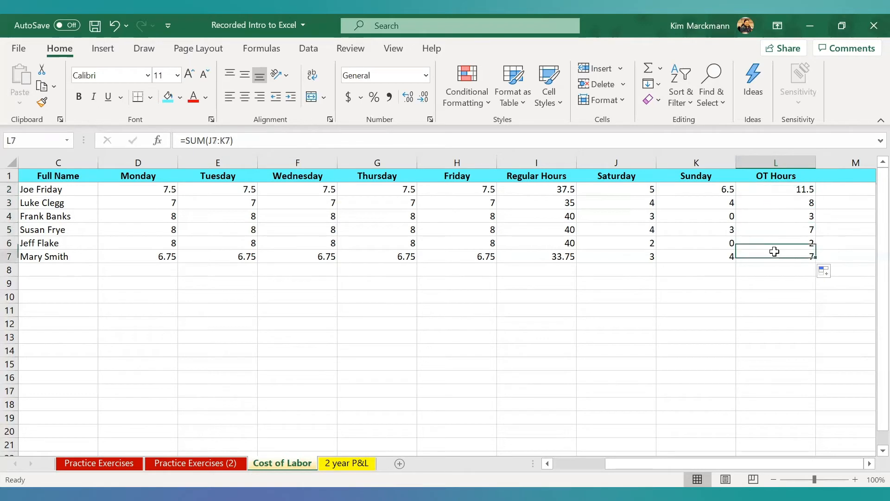
pyautogui.click(771, 229)
pyautogui.click(767, 204)
pyautogui.click(764, 190)
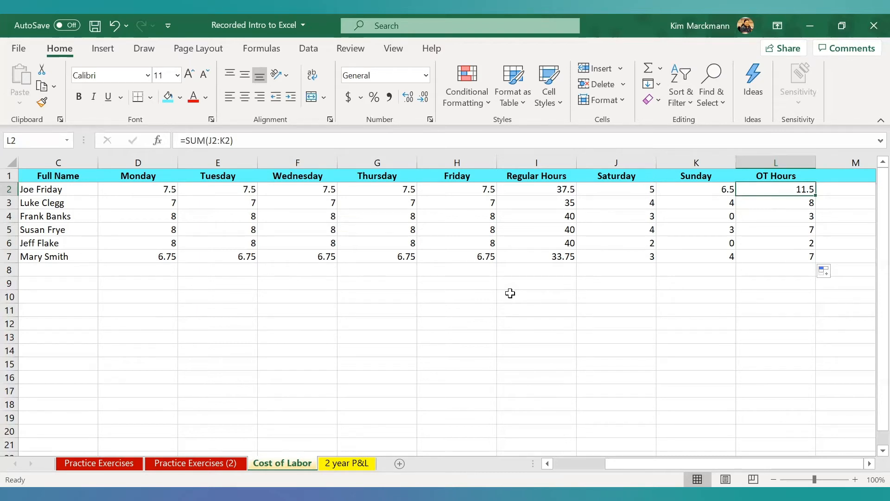
# Step: Add the header Gross Pay in M1, after the OT Hours column
pyautogui.click(859, 188)
pyautogui.click(825, 180)
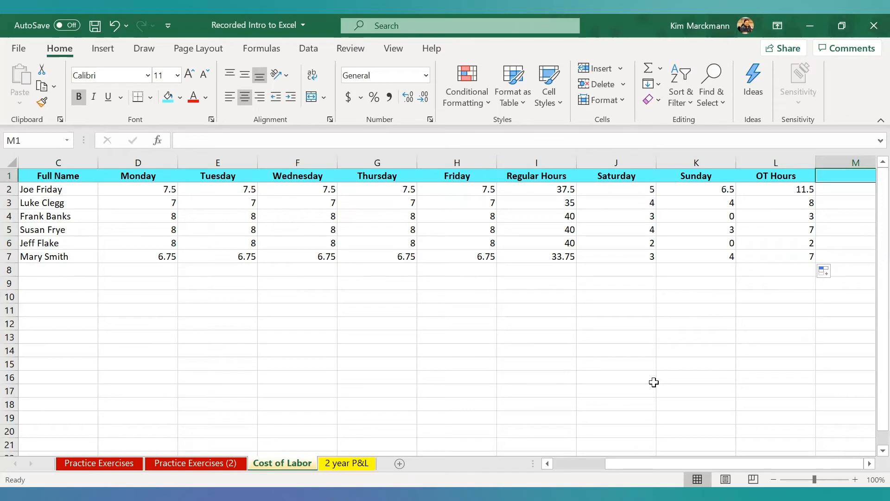
pyautogui.doubleClick(859, 177)
pyautogui.write('G')
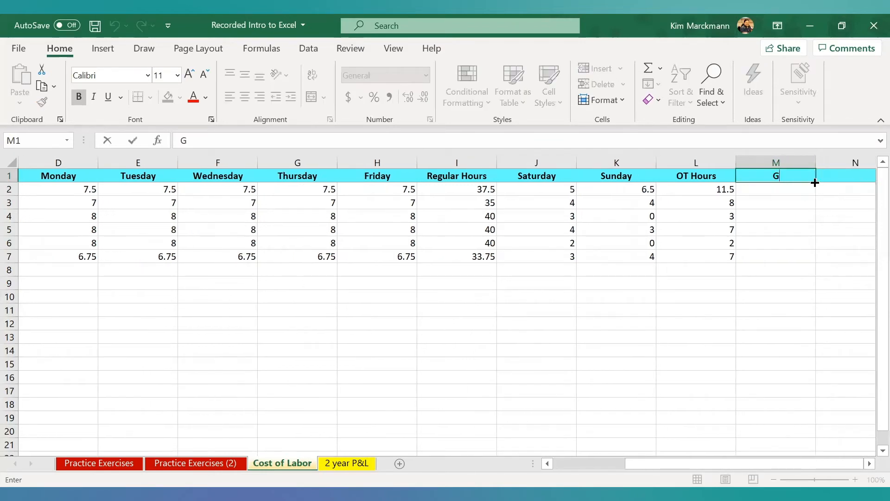
pyautogui.write('ross Pay')
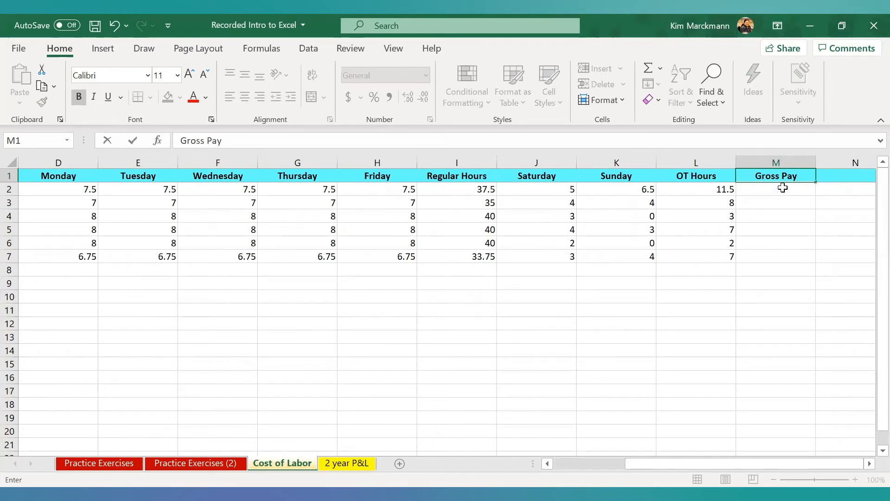
pyautogui.press('Return')
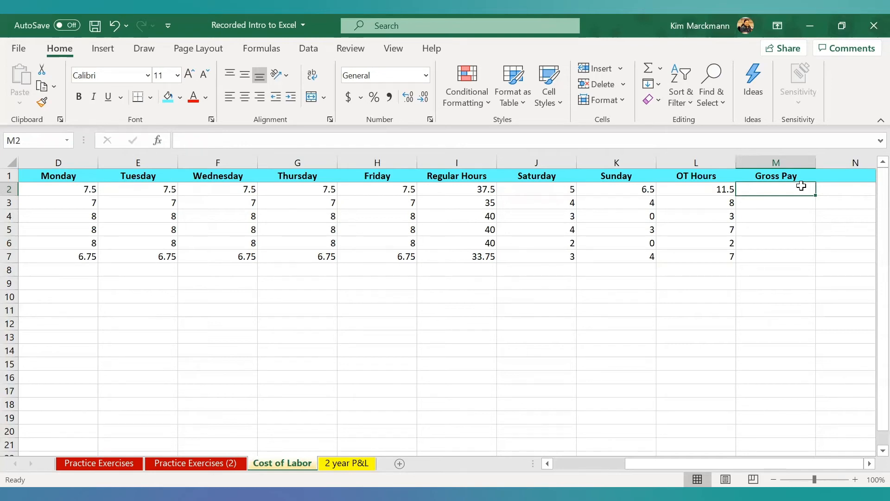
# Step: Calculate the first employee's gross pay in M2 with the formula =(10*I2)+(1.5*10*L2)
pyautogui.write('=')
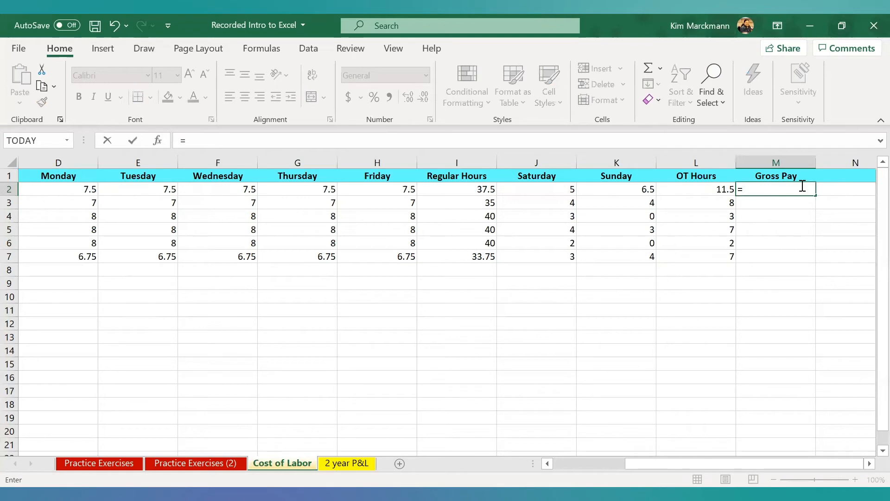
pyautogui.write('(10*i3')
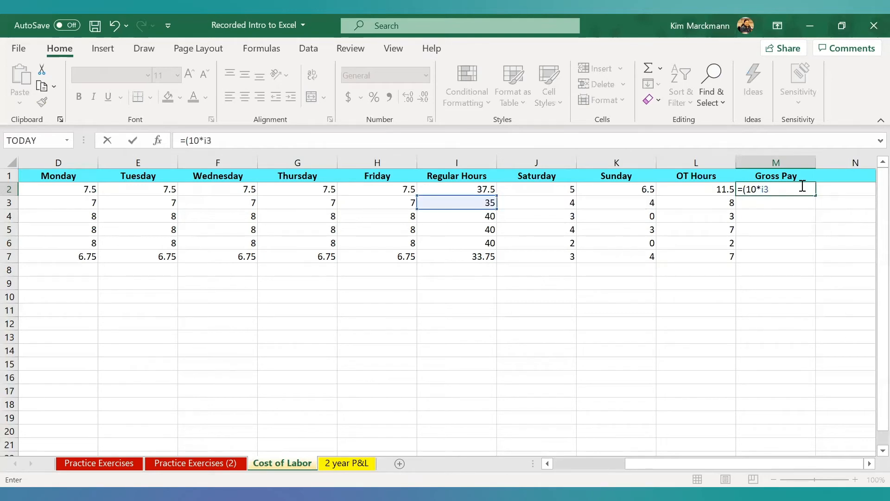
pyautogui.press('BackSpace')
pyautogui.write('2')
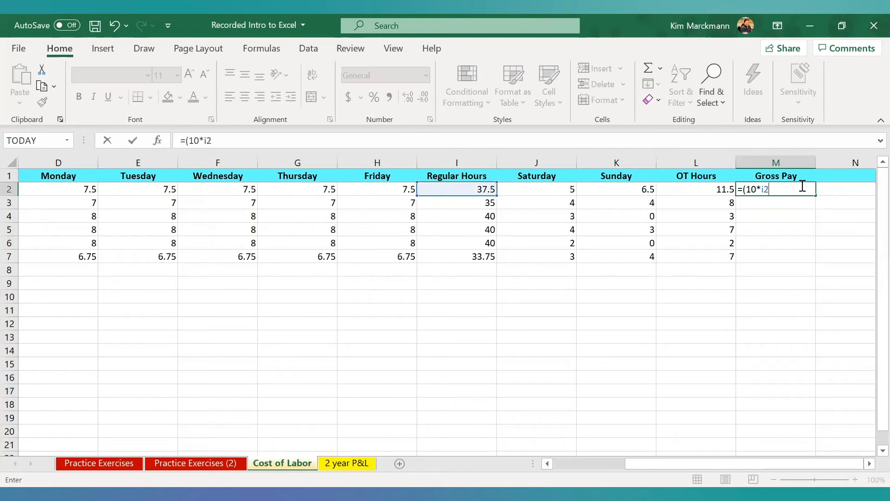
pyautogui.write(')+(1.5*10*L')
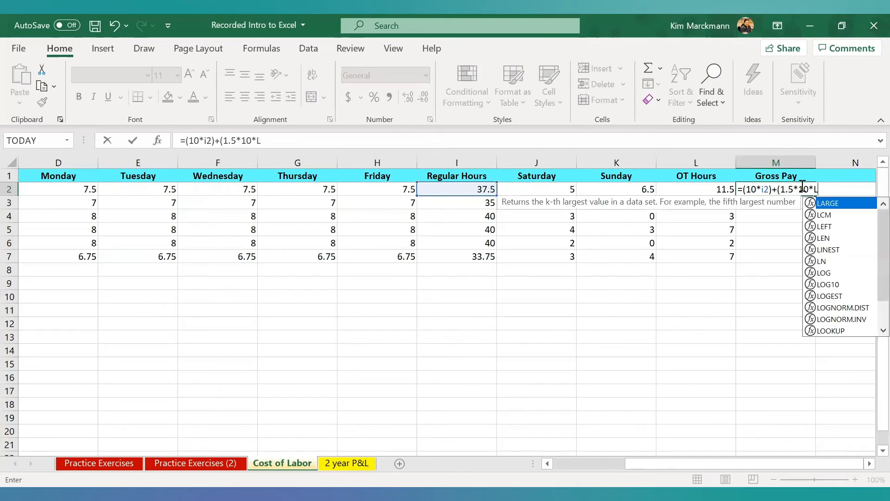
pyautogui.write('2')
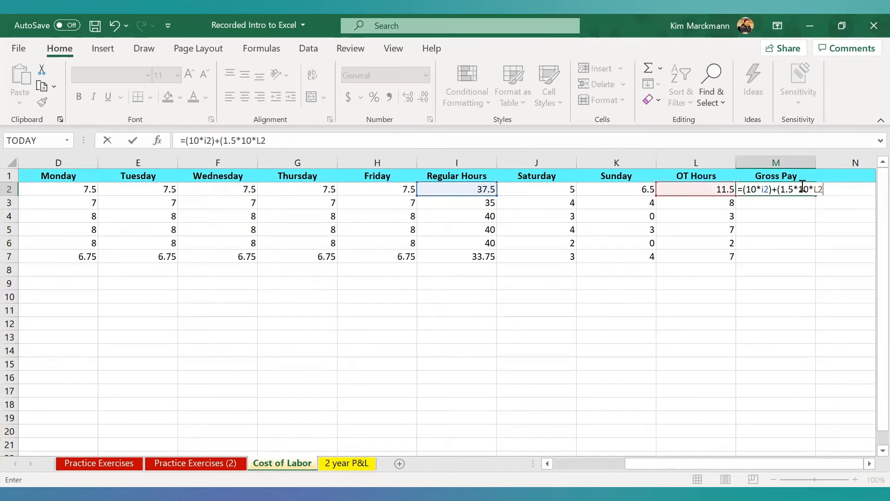
pyautogui.write(')')
pyautogui.press('Return')
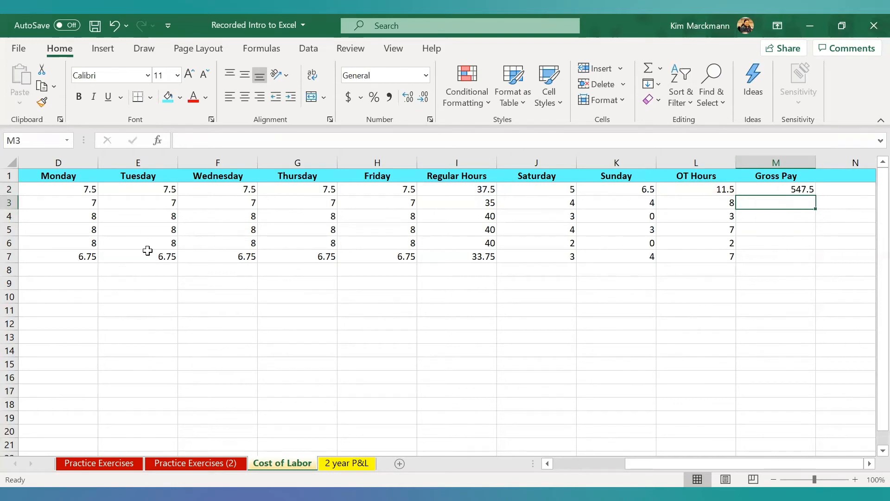
# Step: Format the whole Gross Pay column M with the Currency number format
pyautogui.click(776, 164)
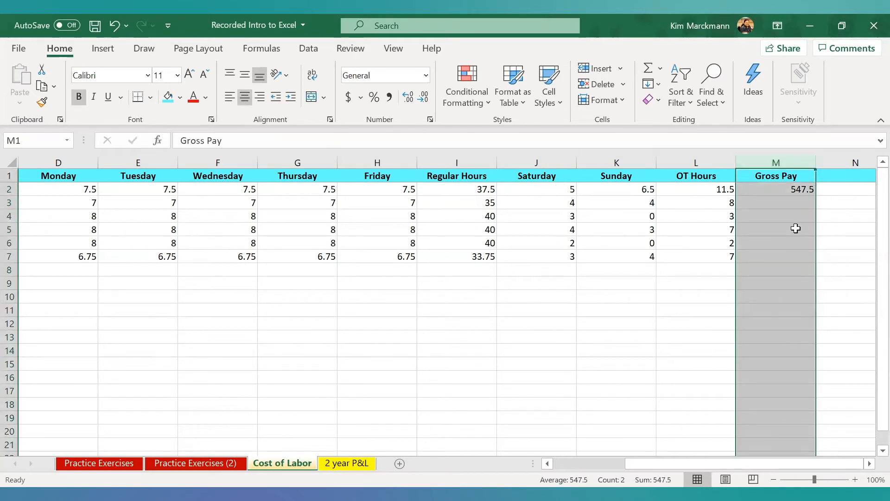
pyautogui.click(426, 74)
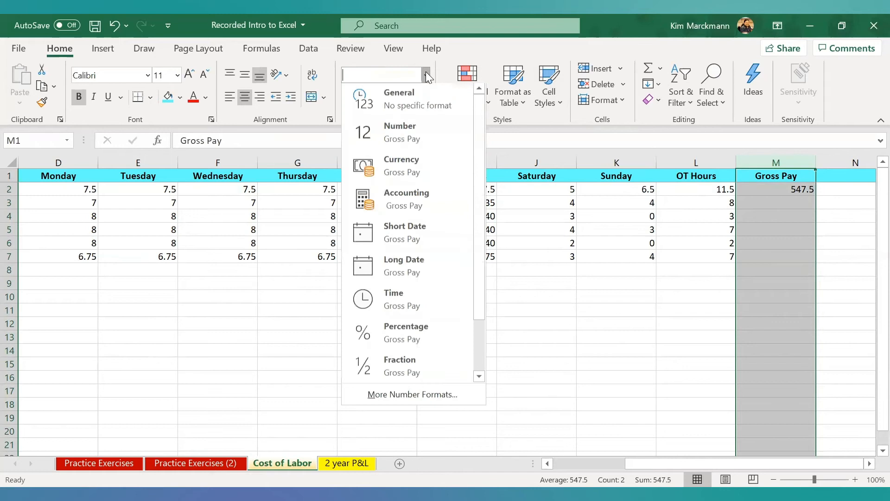
pyautogui.click(404, 175)
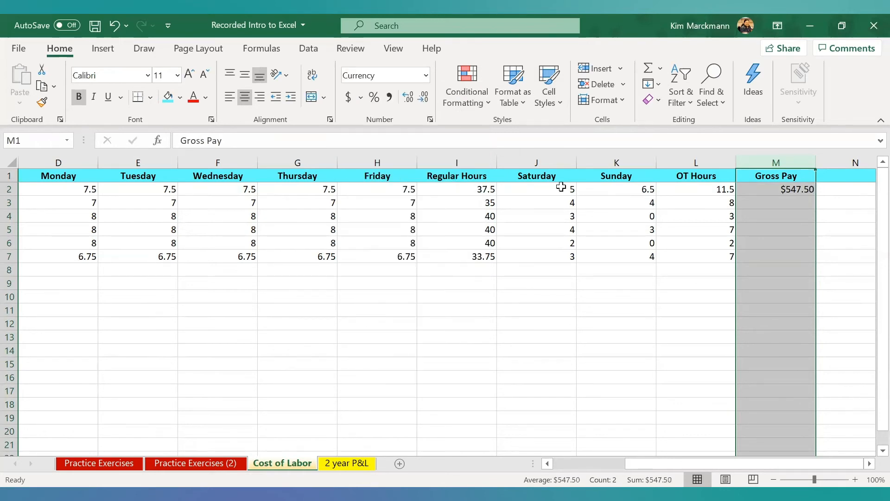
pyautogui.click(775, 188)
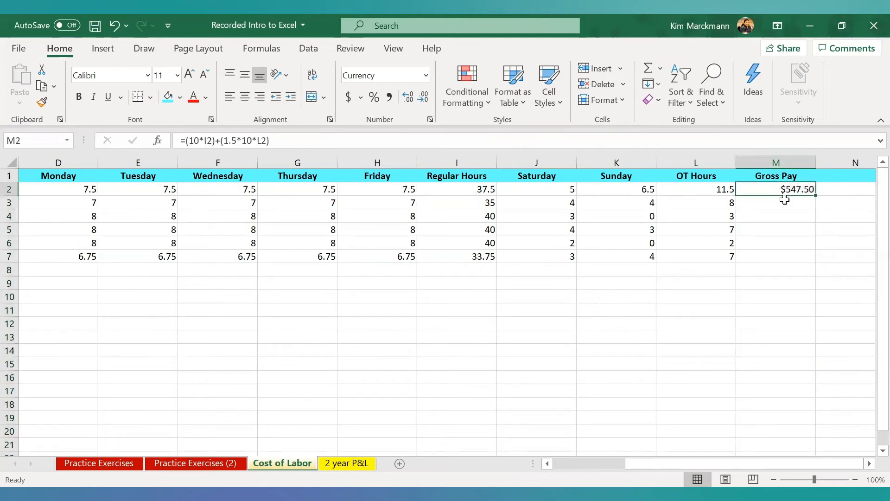
# Step: Apply the Accounting number format to the whole Gross Pay column M
pyautogui.click(771, 163)
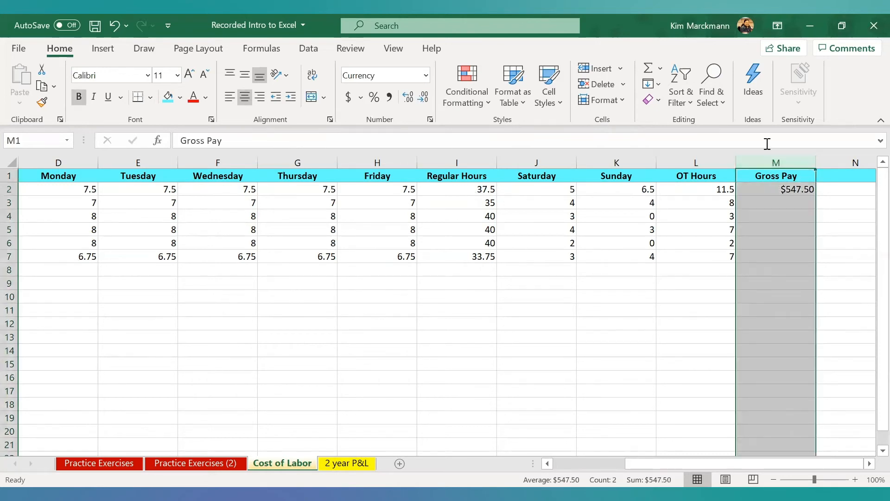
pyautogui.click(425, 75)
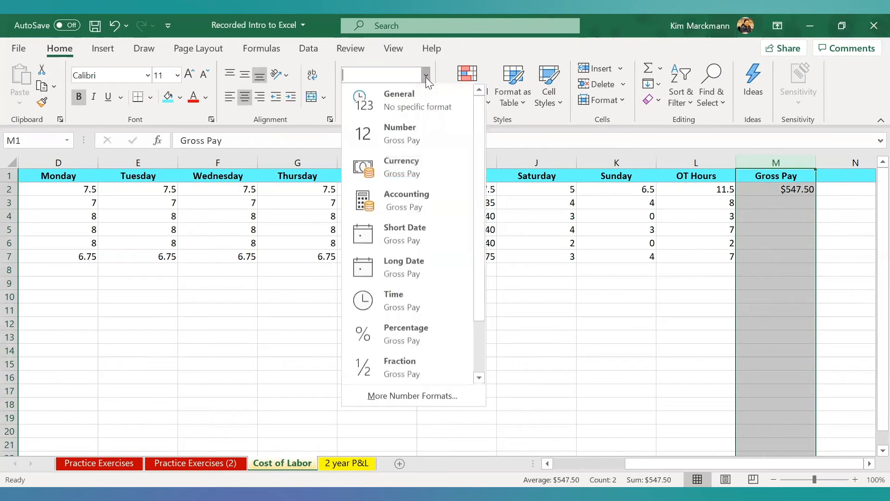
pyautogui.click(423, 199)
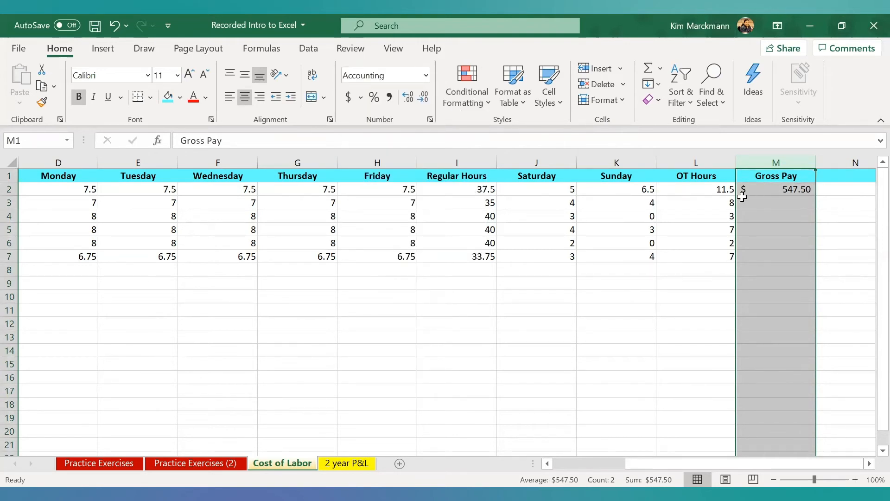
# Step: Fill the Gross Pay formula from M2 down to M7 for the remaining employees and save the workbook
pyautogui.click(778, 187)
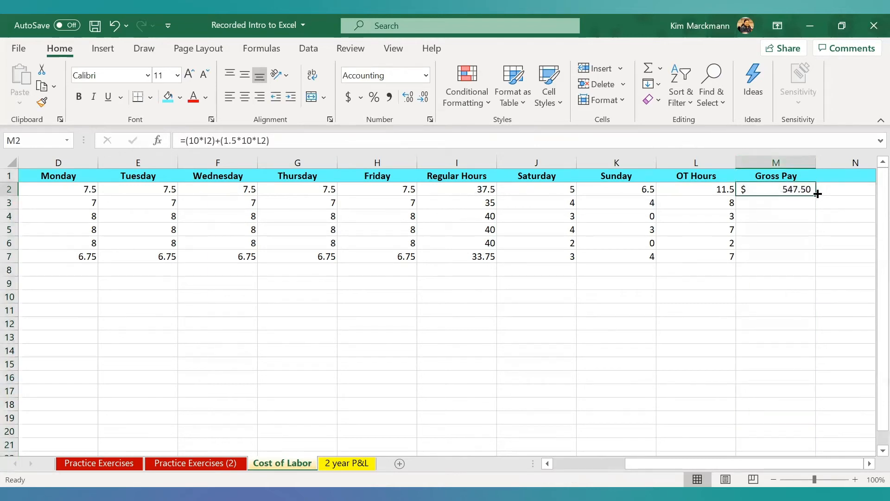
pyautogui.moveTo(816, 195); pyautogui.dragTo(805, 262)
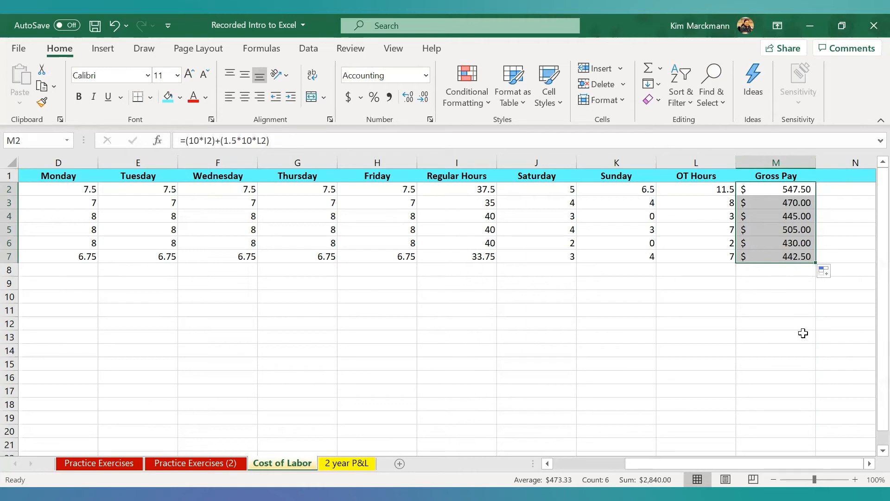
pyautogui.click(780, 323)
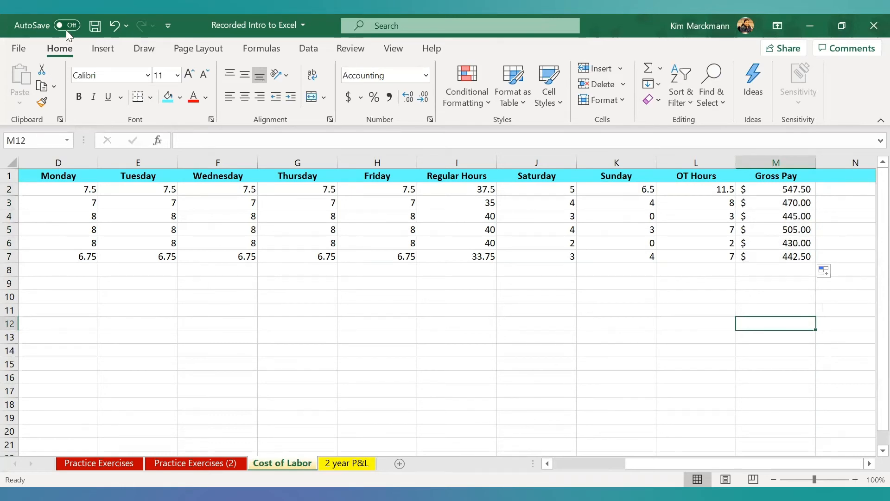
pyautogui.click(95, 31)
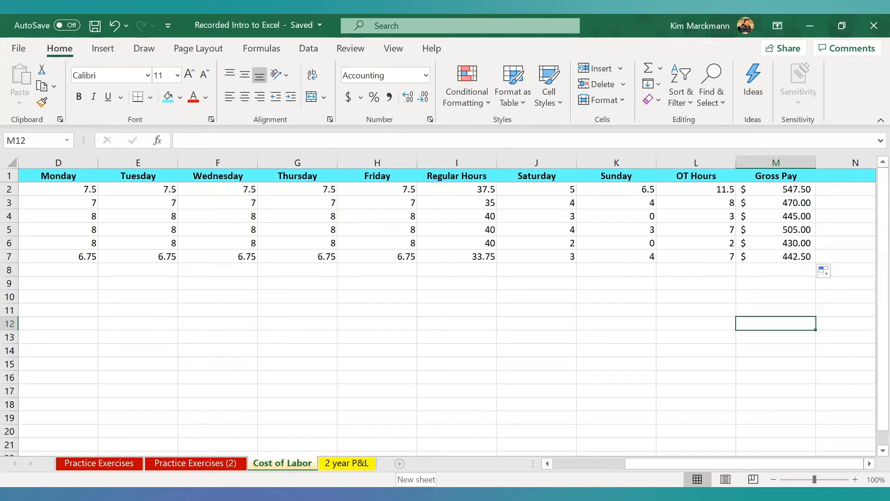
# Step: Add a new sheet, place it after the 2 year P&L sheet, and set its tab color to standard green
pyautogui.click(400, 463)
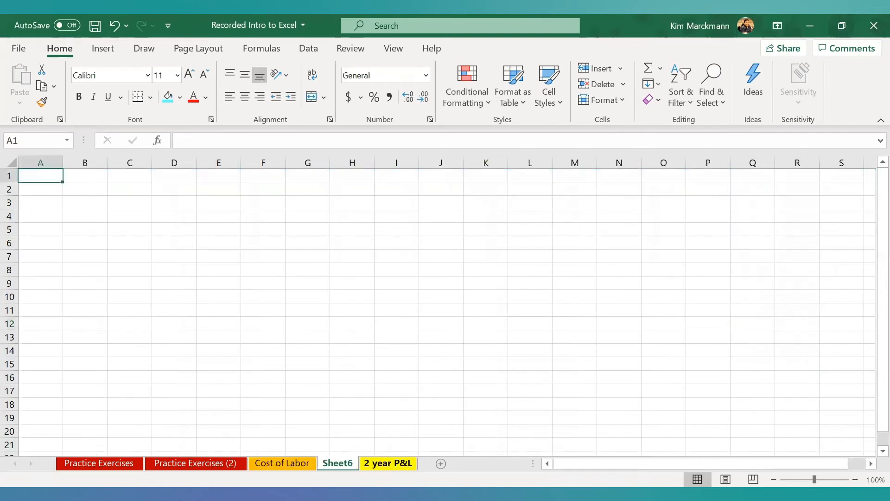
pyautogui.moveTo(337, 463); pyautogui.dragTo(418, 463)
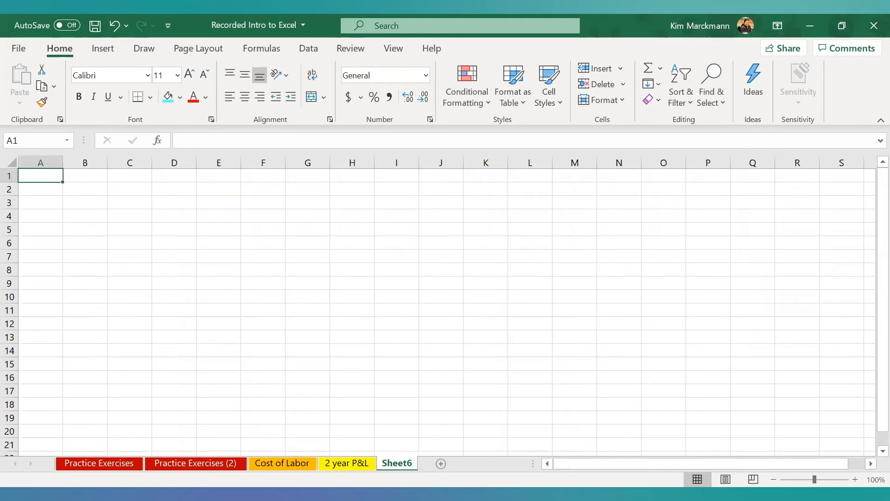
pyautogui.rightClick(401, 463)
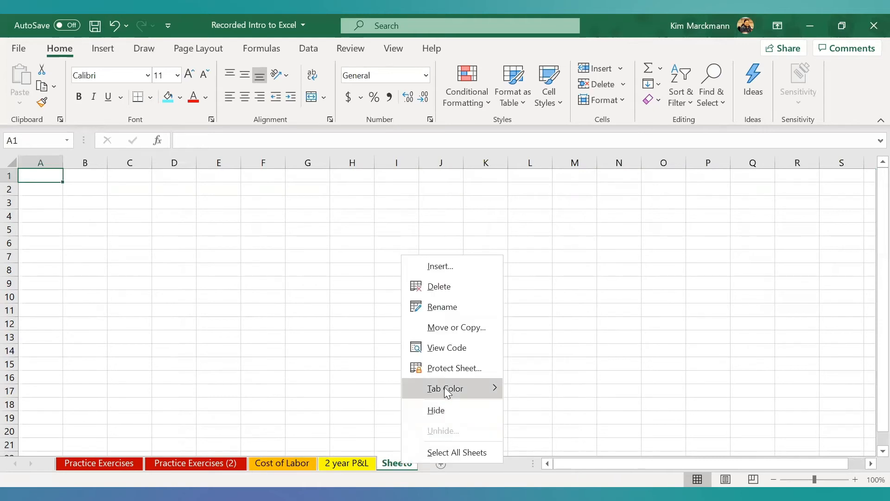
pyautogui.moveTo(447, 392)
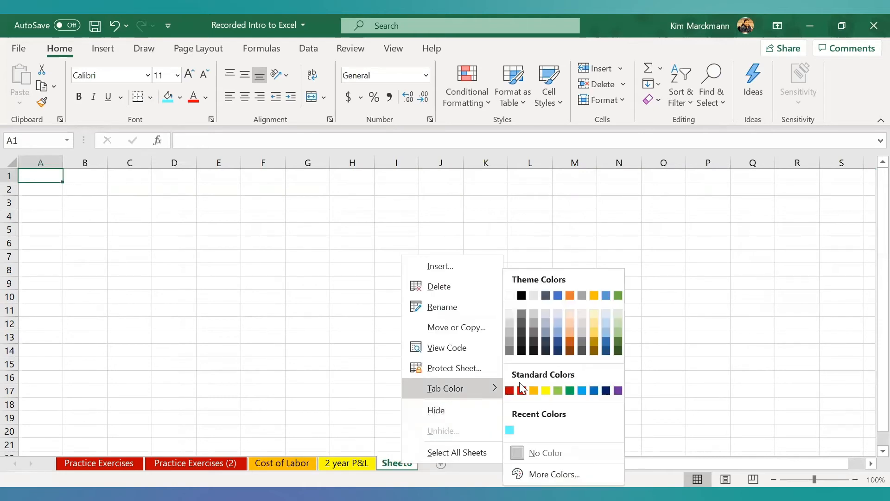
pyautogui.click(570, 390)
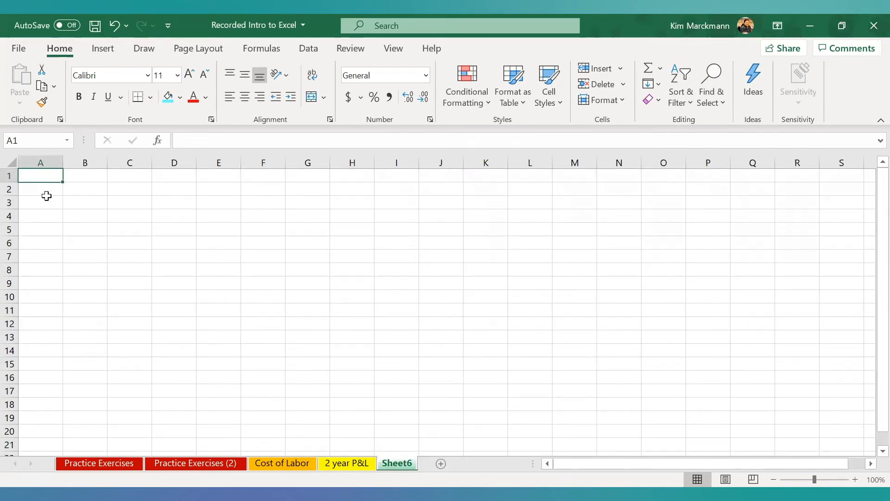
# Step: Merge and center cells A1 through H1 on the new sheet and enter the title Vacation Budget
pyautogui.moveTo(48, 178); pyautogui.dragTo(356, 175)
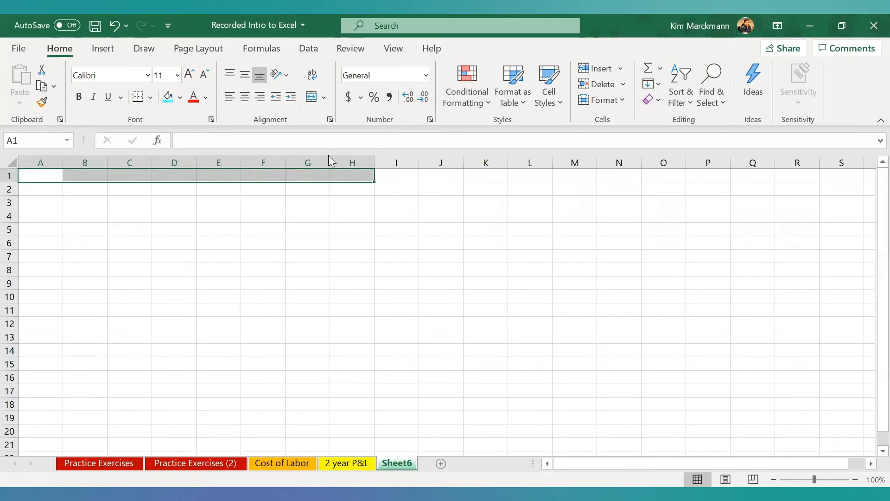
pyautogui.click(312, 99)
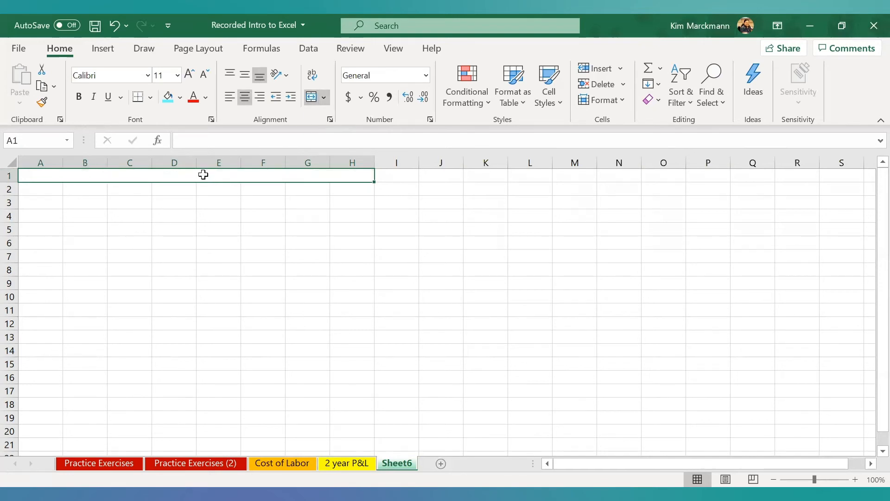
pyautogui.write('V')
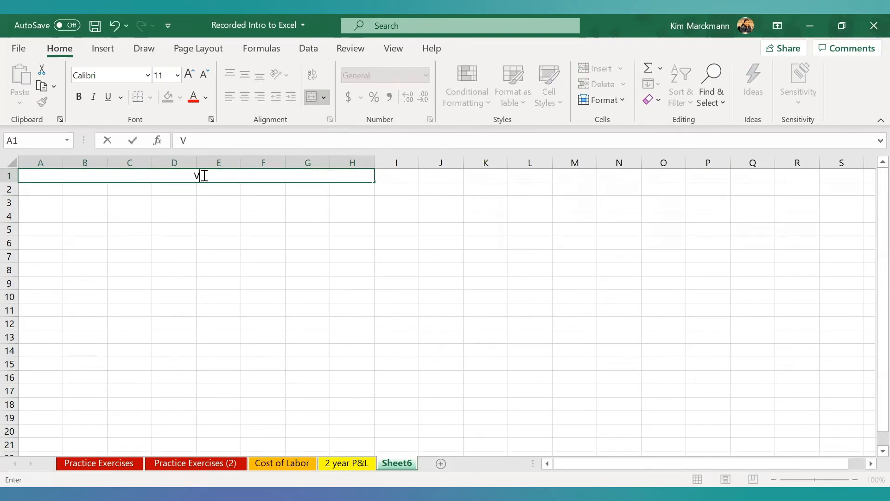
pyautogui.write('acation Budget')
# Step: Make the Vacation Budget title bold and italic and fill its merged cell with bright cyan
pyautogui.doubleClick(205, 175)
pyautogui.moveTo(204, 175); pyautogui.dragTo(163, 176)
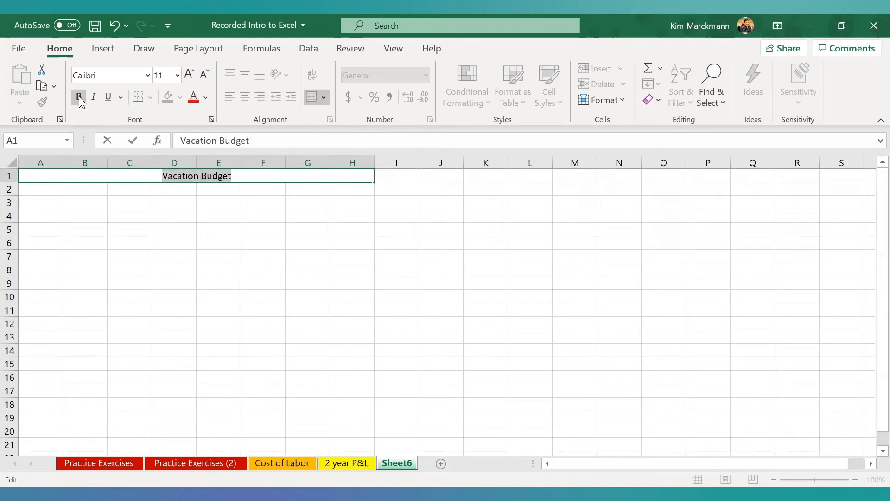
pyautogui.click(80, 99)
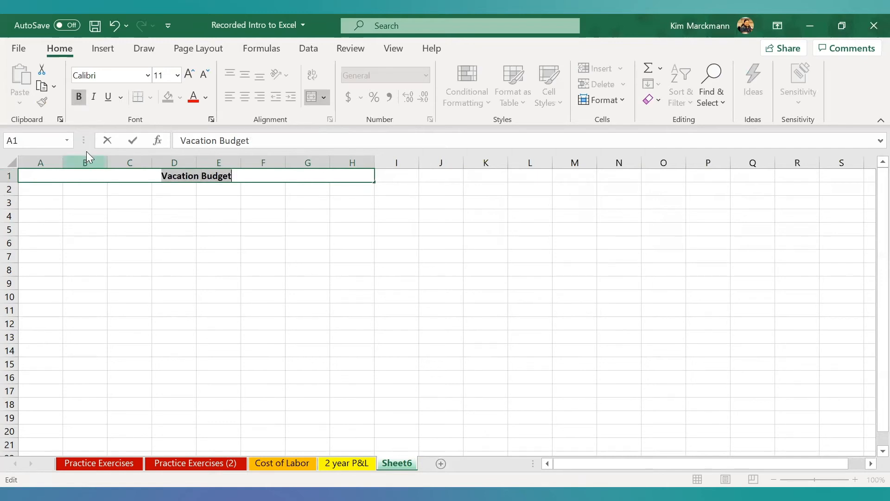
pyautogui.click(88, 99)
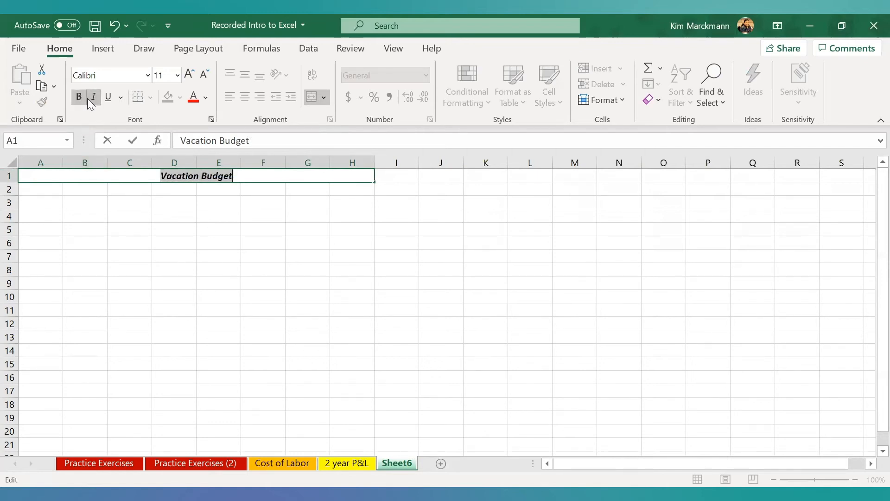
pyautogui.click(41, 177)
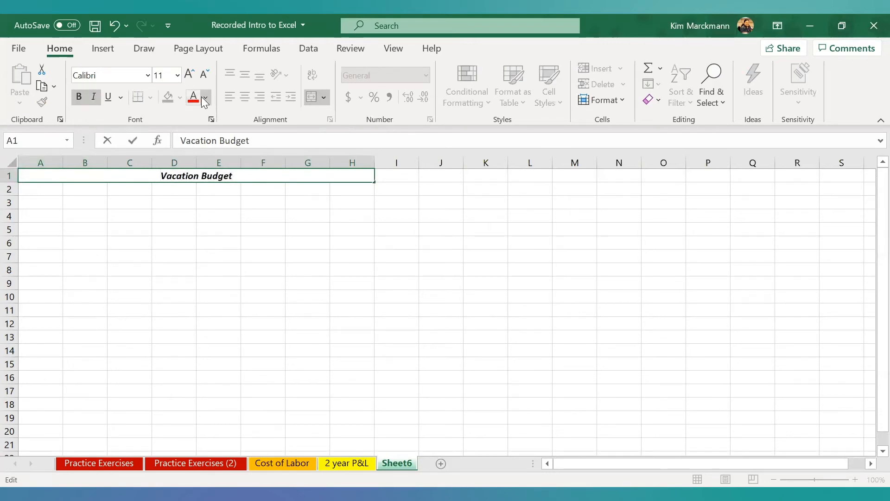
pyautogui.click(146, 185)
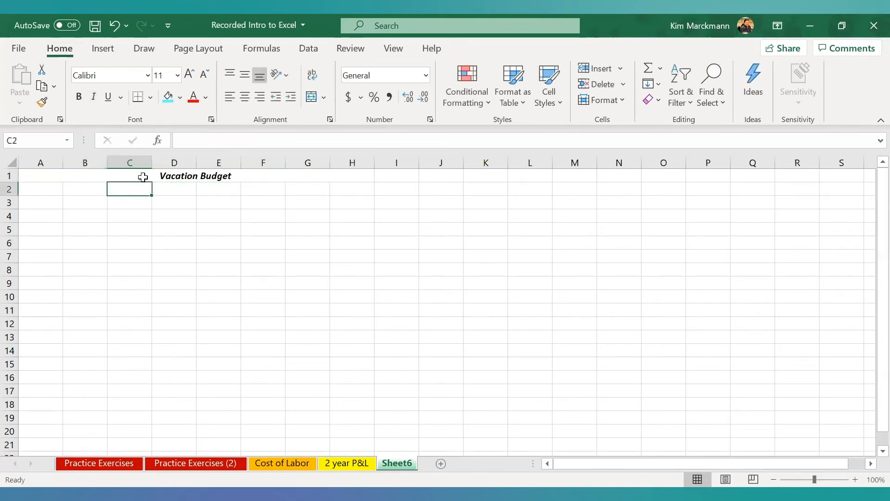
pyautogui.click(142, 175)
pyautogui.click(168, 97)
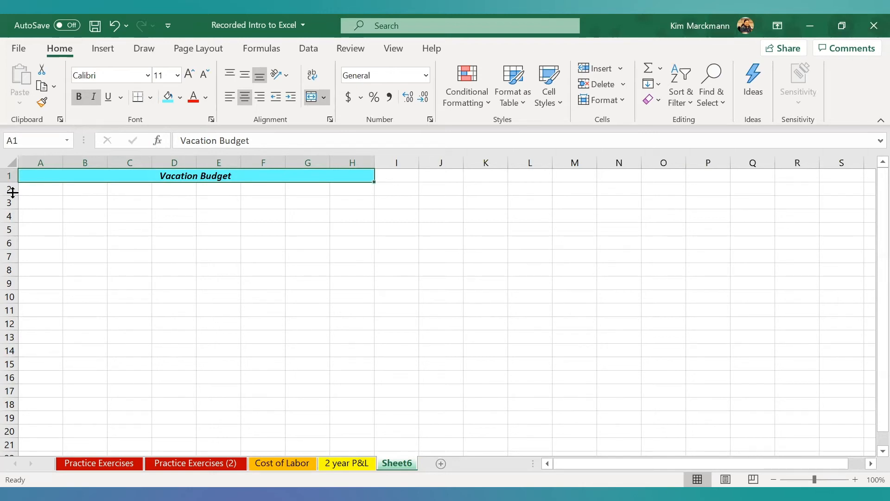
# Step: Turn on text wrapping for cells A2 through H2 below the title
pyautogui.click(57, 191)
pyautogui.moveTo(56, 191); pyautogui.dragTo(356, 191)
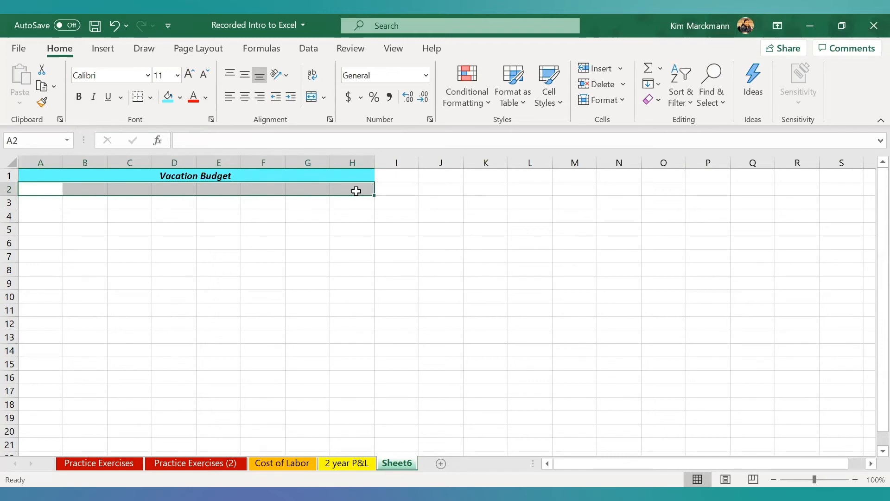
pyautogui.click(309, 76)
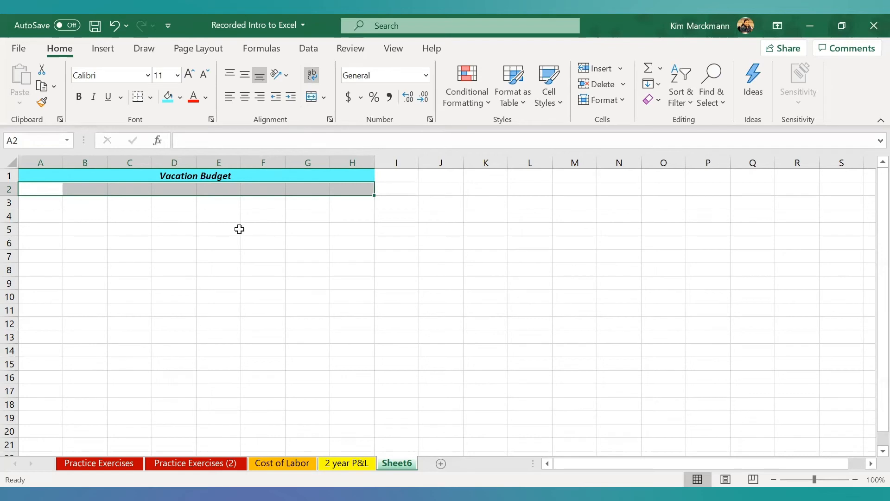
# Step: Enter the column headers Item, Amount Budgeted, Quantity and Units in cells A2 through D2
pyautogui.click(35, 187)
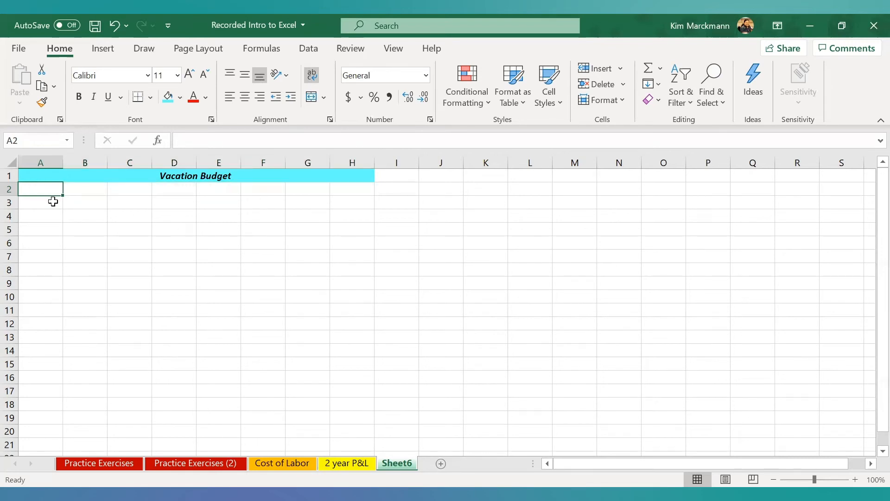
pyautogui.write('Item')
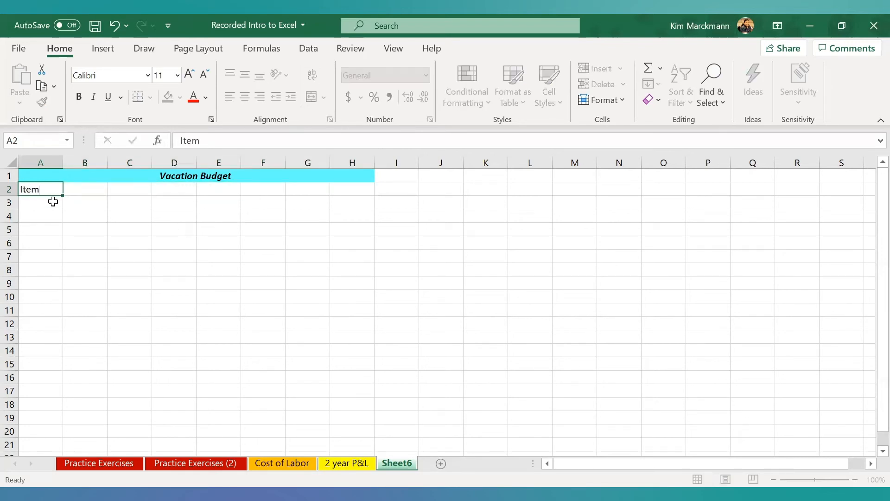
pyautogui.press('Tab')
pyautogui.write('A')
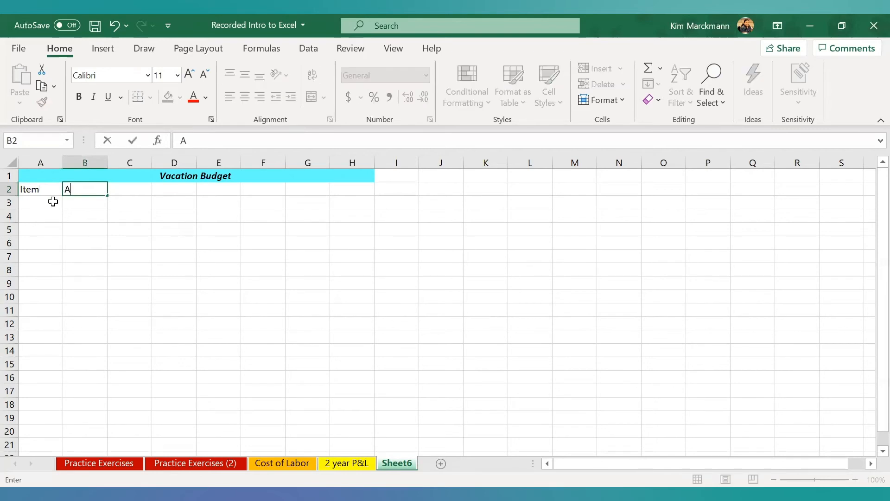
pyautogui.write('mount Budgeted')
pyautogui.hotkey('ctrl', 'Return')
pyautogui.press('Tab')
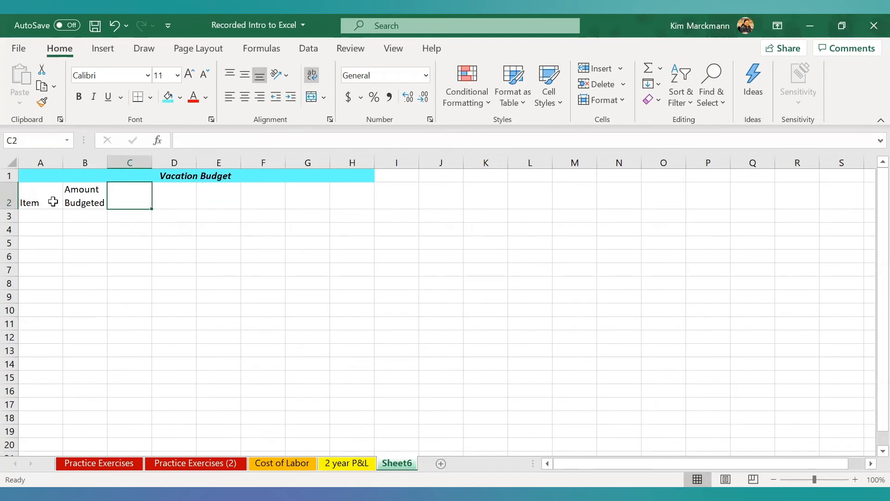
pyautogui.write('Quantity')
pyautogui.press('Tab')
pyautogui.write('Units')
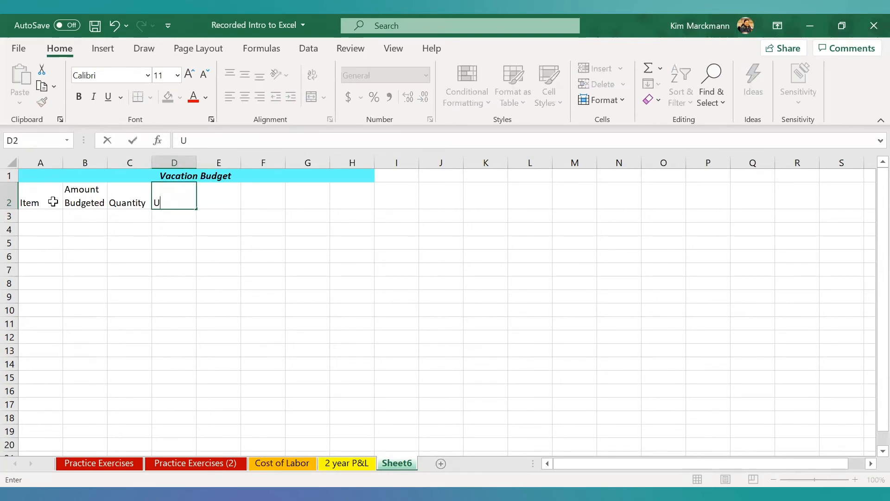
# Step: Enter the column headers Unit Price, Total Price, Balance and Details in cells E2 through H2
pyautogui.press('Tab')
pyautogui.write('Unit Price')
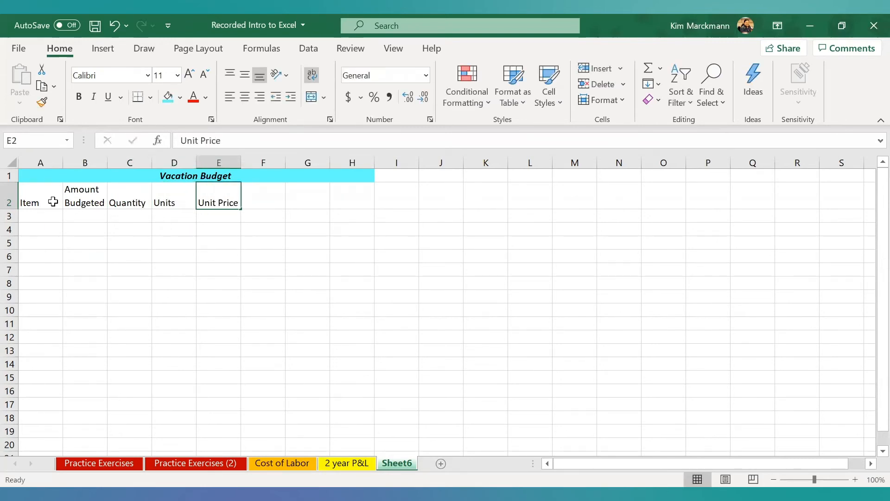
pyautogui.press('Tab')
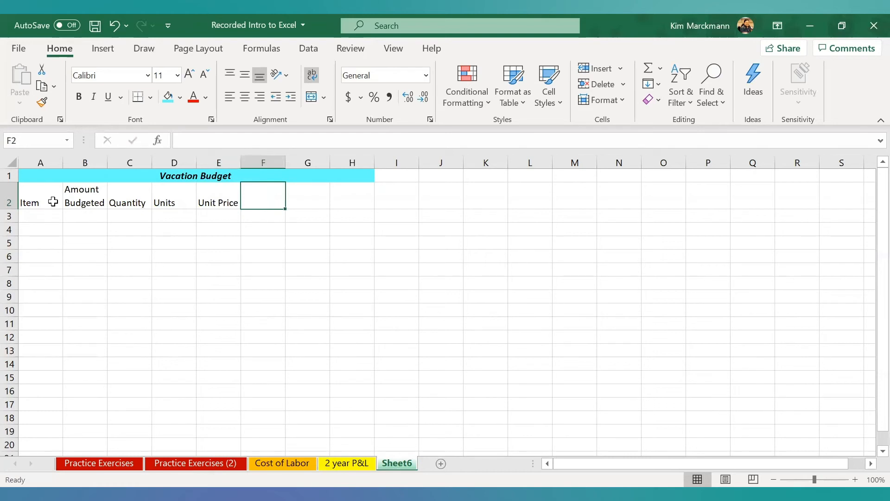
pyautogui.write('Total Pric')
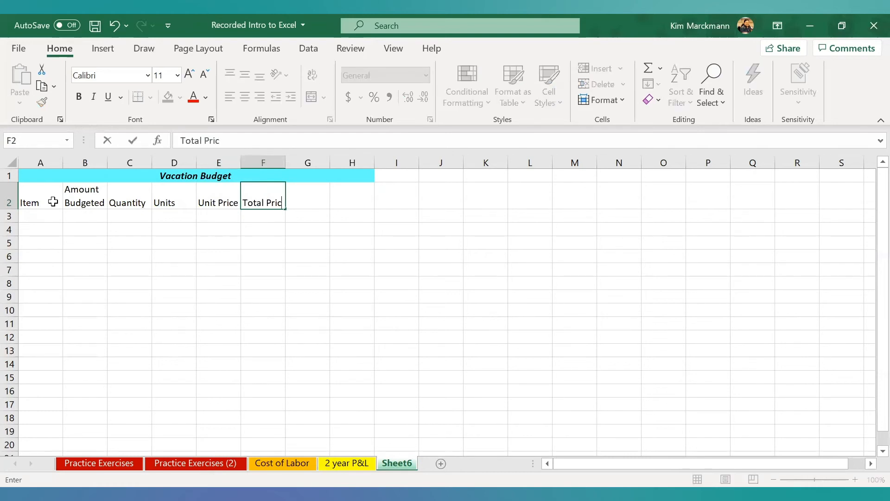
pyautogui.write('e')
pyautogui.press('Tab')
pyautogui.write('Bala')
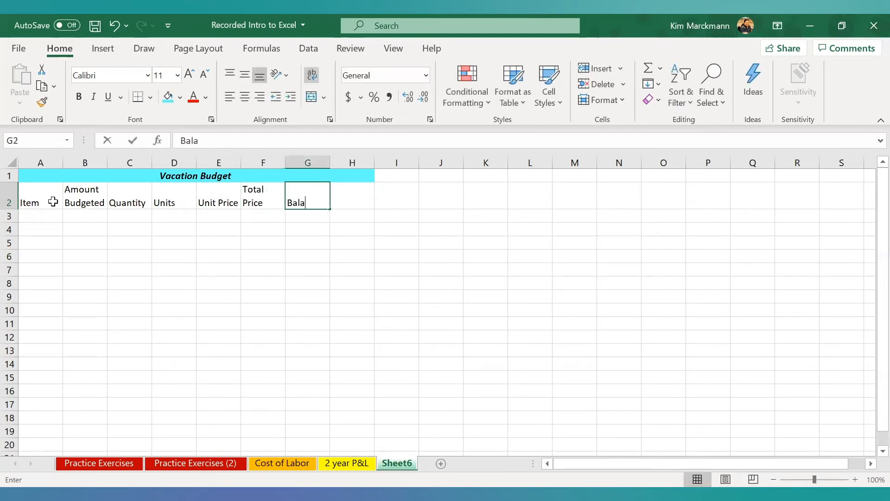
pyautogui.write('nce')
pyautogui.press('Tab')
pyautogui.write('Details')
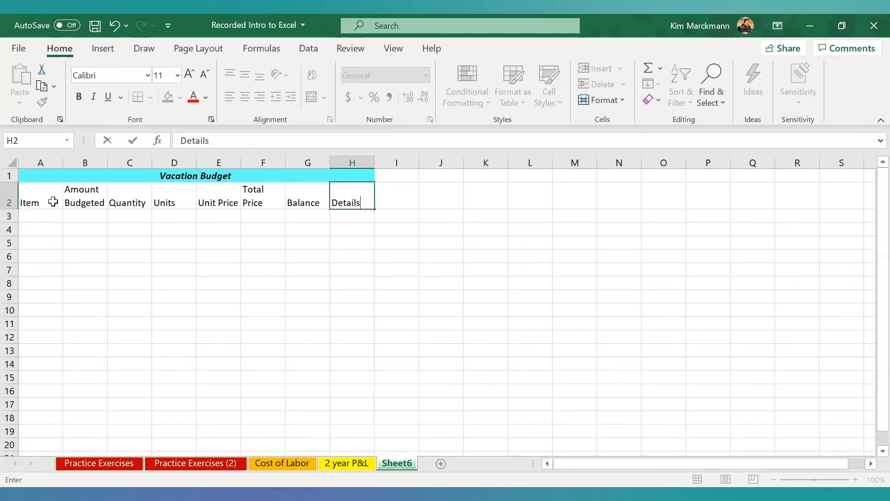
pyautogui.press('Return')
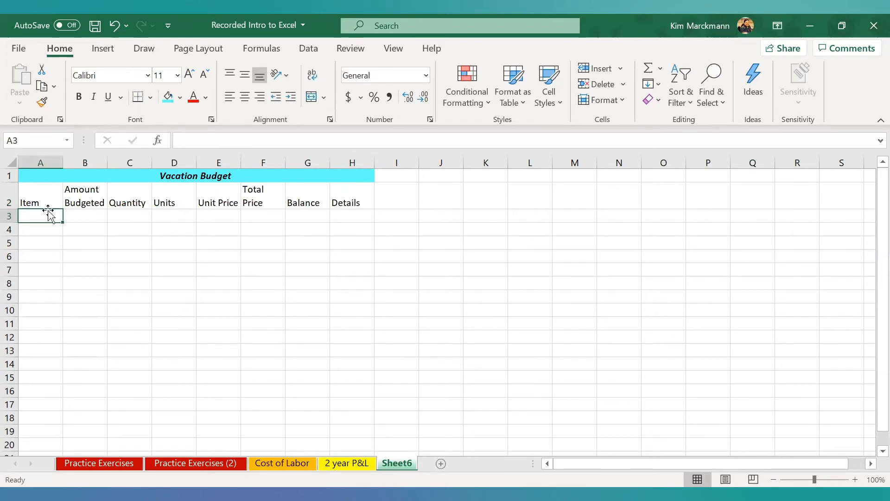
# Step: Make the column headers in cells A2 through H2 bold
pyautogui.moveTo(44, 191); pyautogui.dragTo(345, 201)
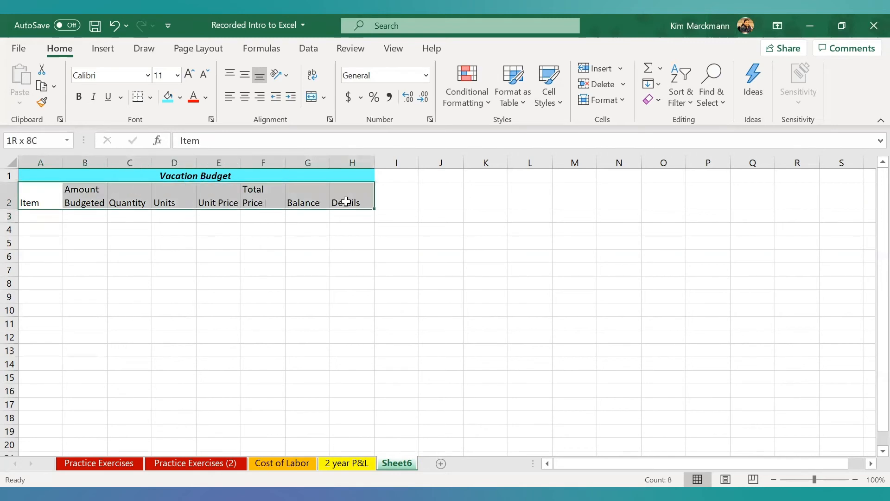
pyautogui.click(78, 97)
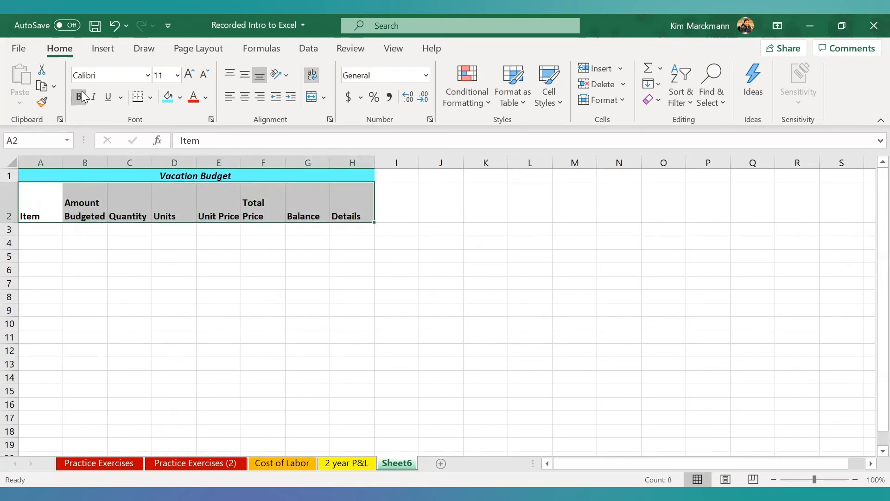
pyautogui.click(37, 229)
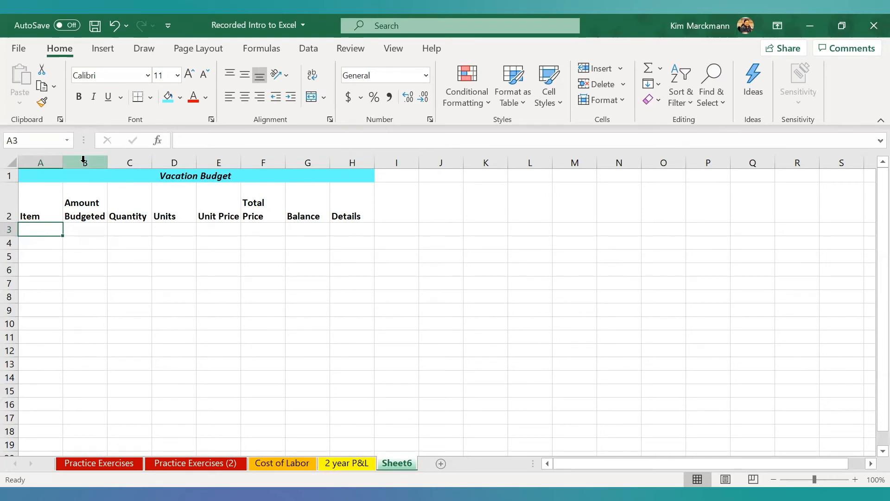
# Step: Apply the Accounting number format with no decimal places to the Amount Budgeted, Unit Price, Total Price and Balance columns
pyautogui.press('Return')
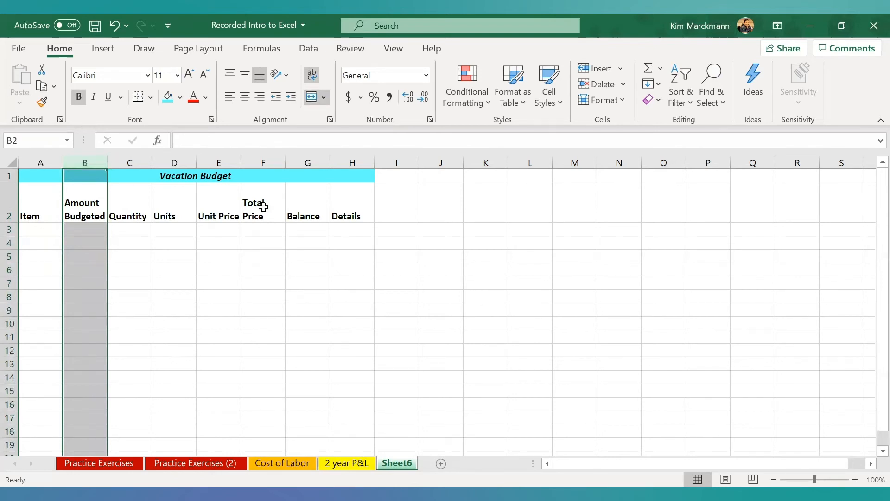
pyautogui.keyDown('ctrl'); pyautogui.click(218, 162); pyautogui.keyUp('ctrl')
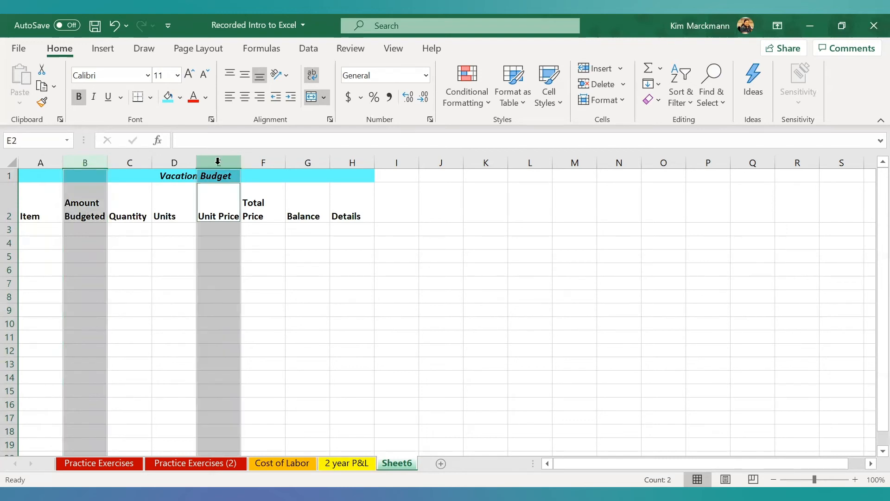
pyautogui.keyDown('ctrl'); pyautogui.click(266, 160); pyautogui.keyUp('ctrl')
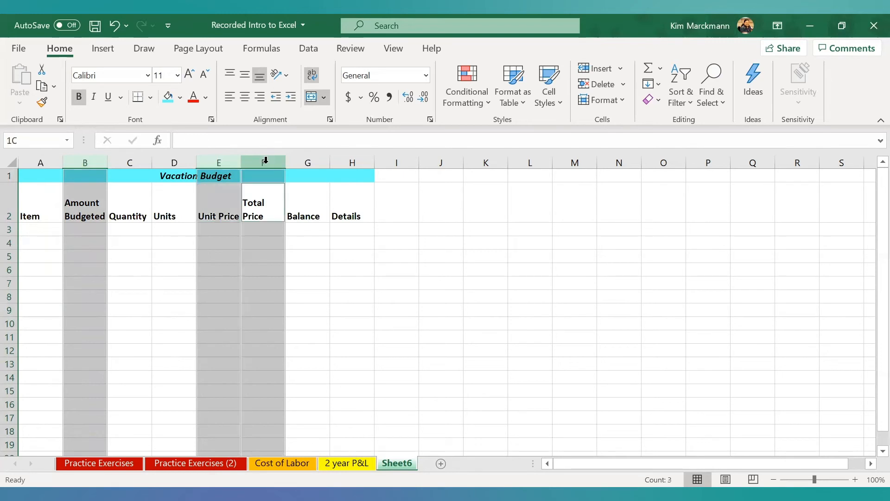
pyautogui.keyDown('ctrl'); pyautogui.click(310, 162); pyautogui.keyUp('ctrl')
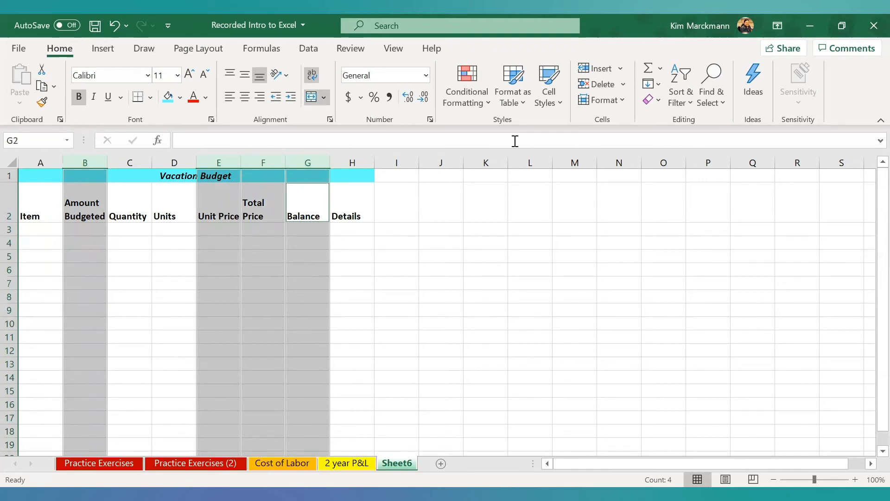
pyautogui.click(348, 97)
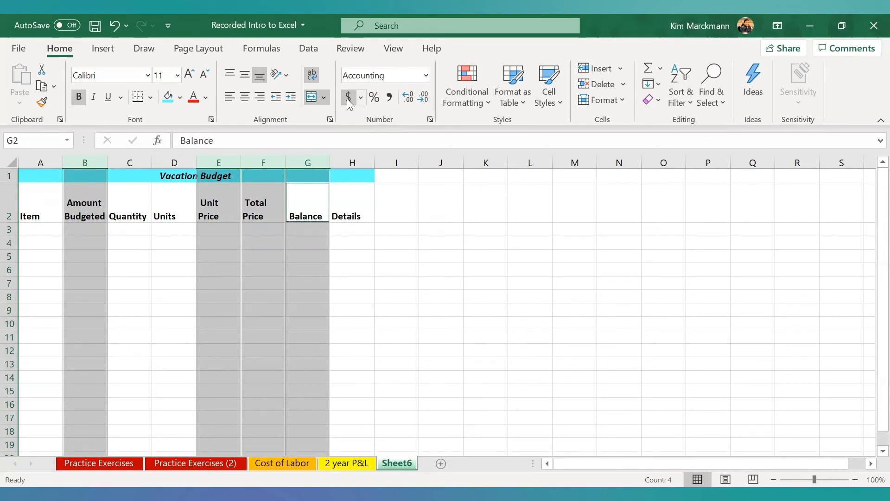
pyautogui.click(423, 99)
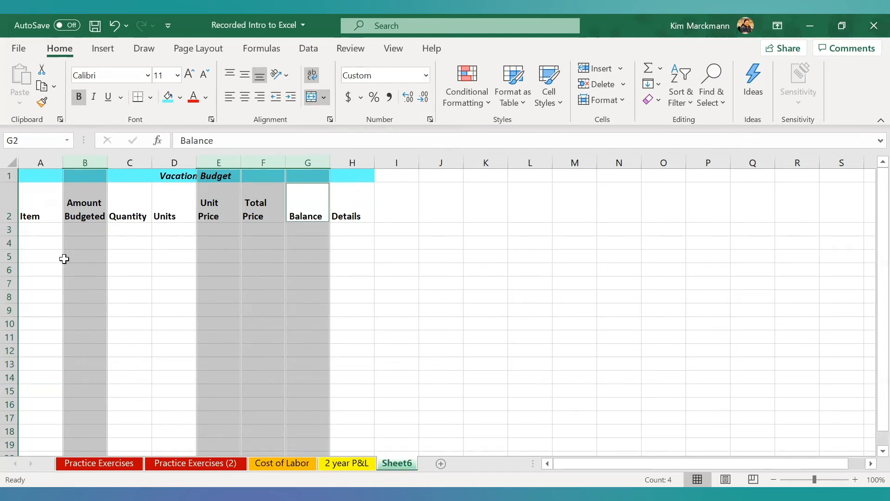
# Step: Enter Airfare as the first item in row 3, with a budgeted amount of 500 and a quantity of 2
pyautogui.click(53, 226)
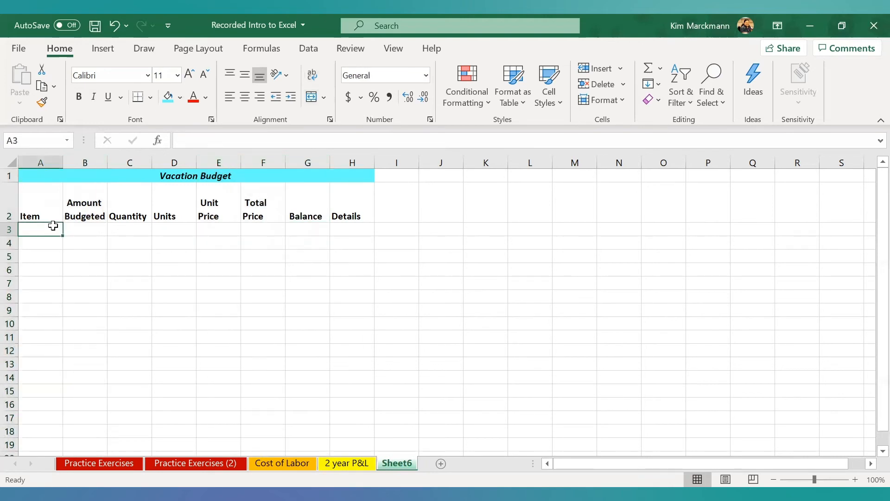
pyautogui.write('Airfare')
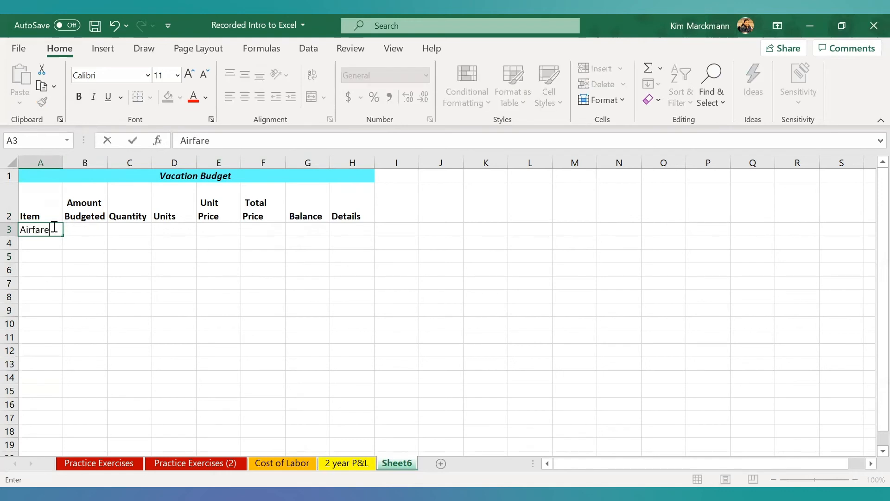
pyautogui.press('Tab')
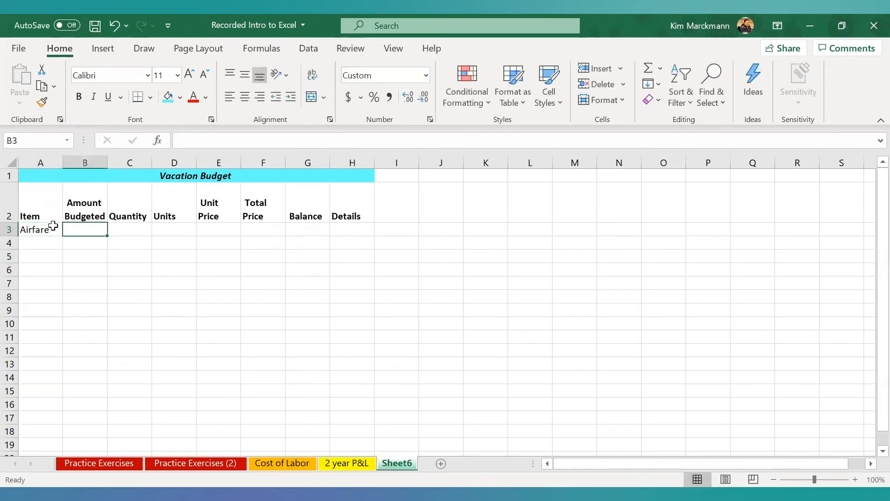
pyautogui.write('500')
pyautogui.press('Tab')
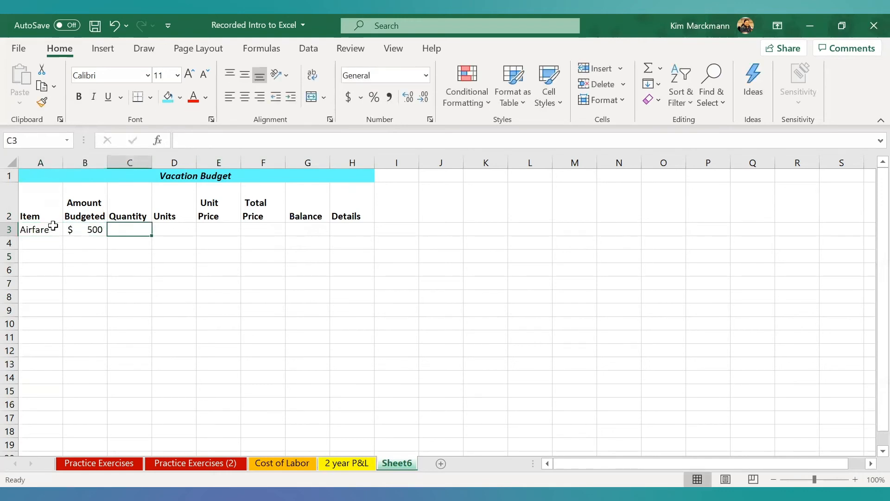
pyautogui.write('2')
pyautogui.press('Tab')
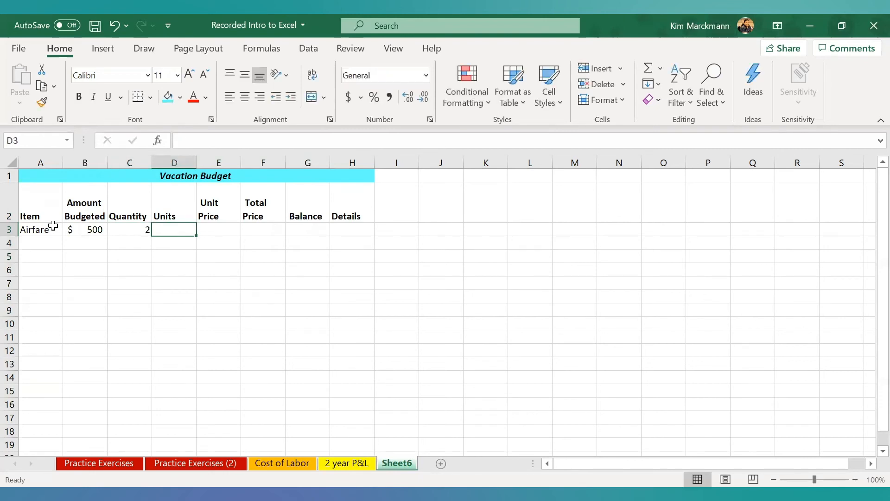
# Step: Fill in the Airfare row's units as each, unit price as 280 and total price as 560
pyautogui.write('each')
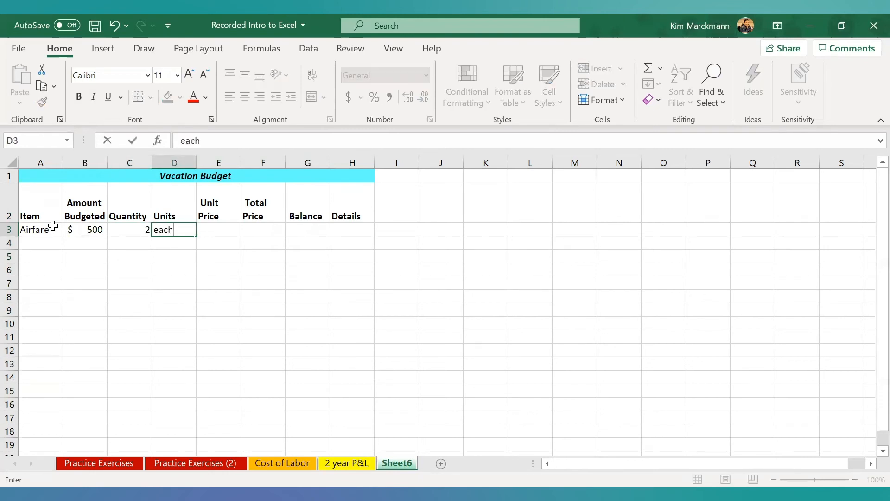
pyautogui.press('Tab')
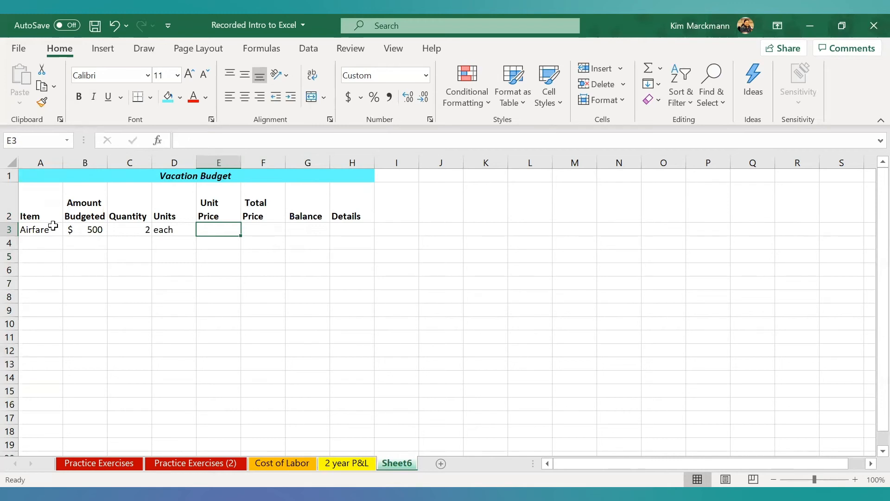
pyautogui.write('280')
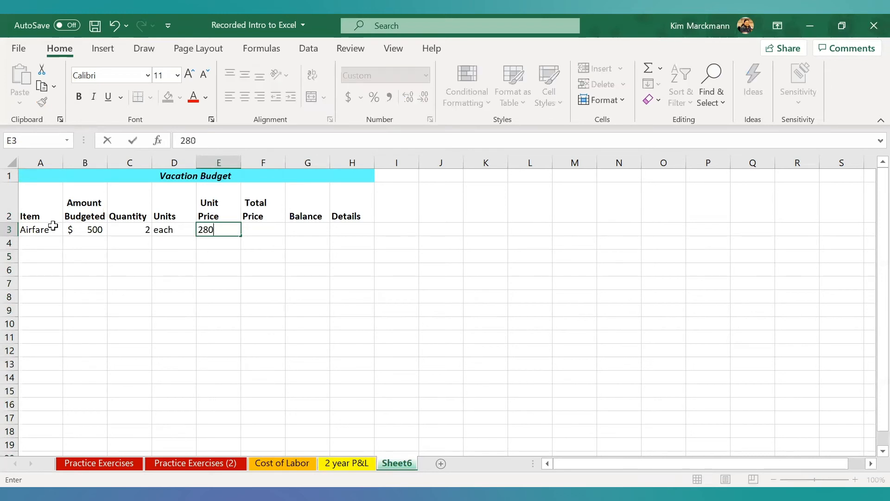
pyautogui.press('Tab')
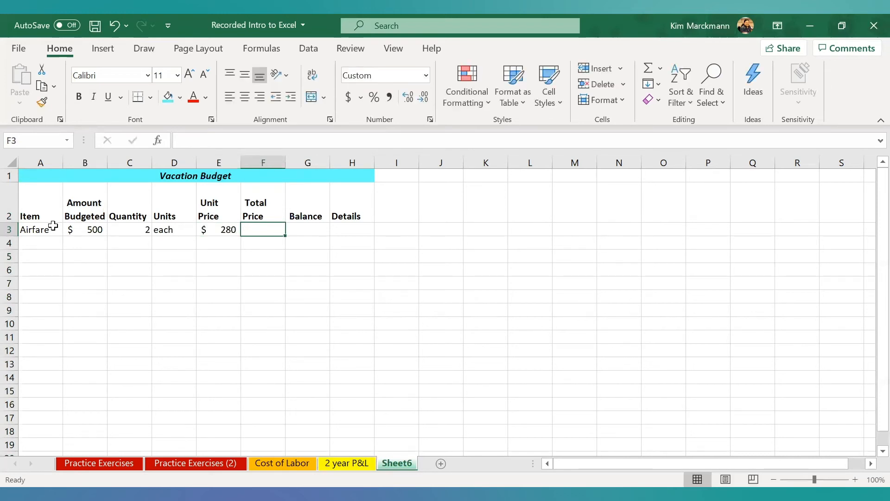
pyautogui.write('560')
pyautogui.press('Tab')
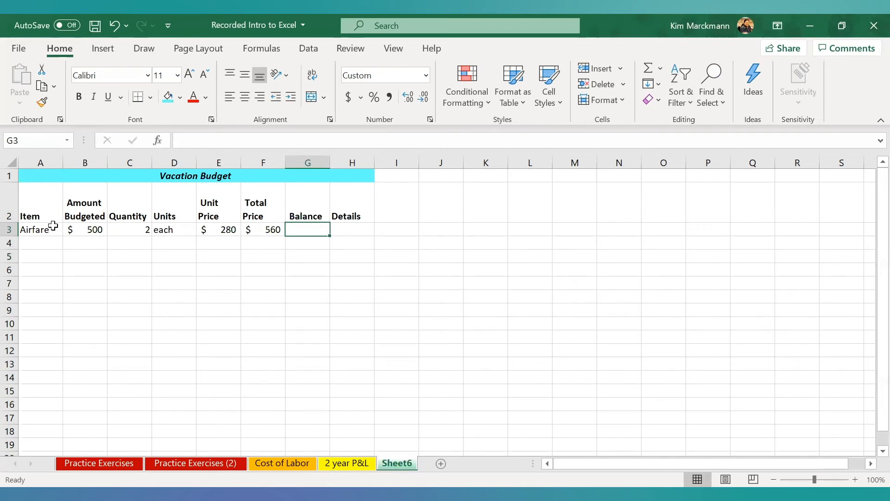
# Step: Enter American Individual Round Trip Coach as the Airfare details in H3 and autofit column H to its contents
pyautogui.press('Right')
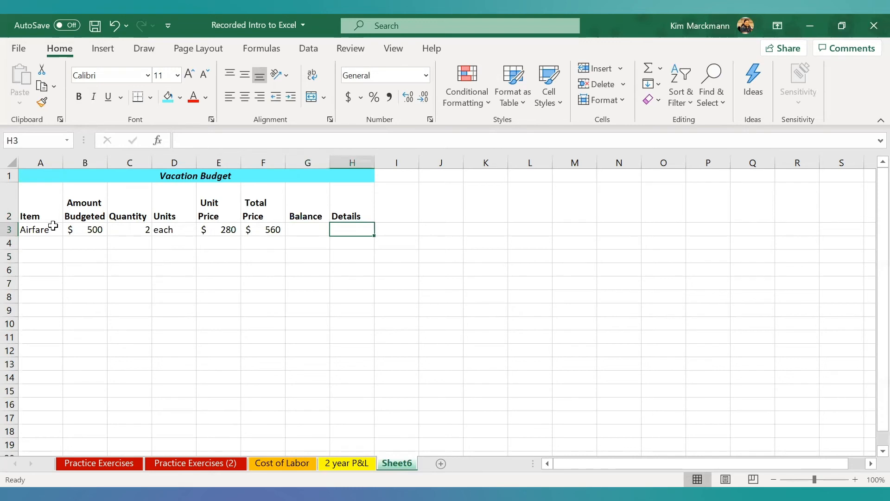
pyautogui.write('American')
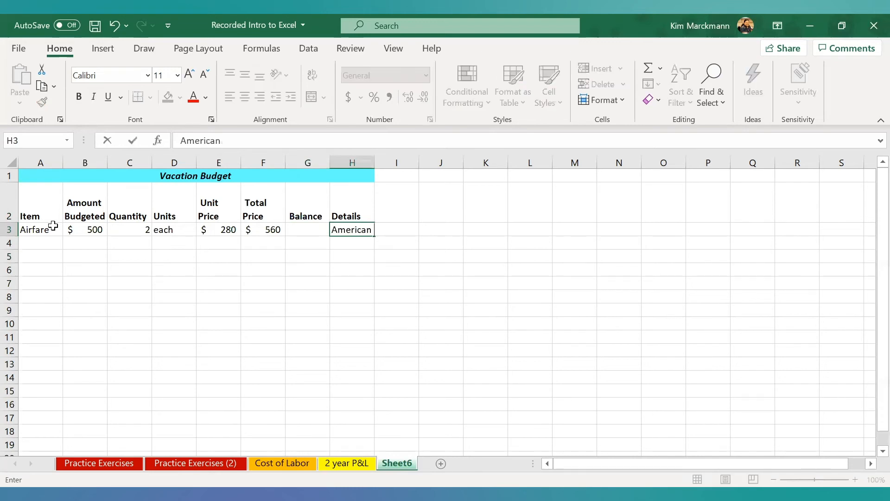
pyautogui.write(' Individual Round Trip Coach')
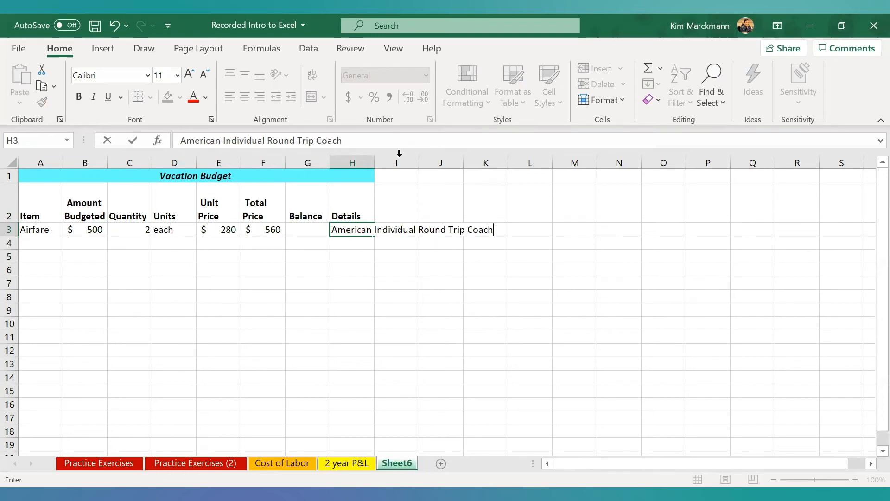
pyautogui.click(371, 162)
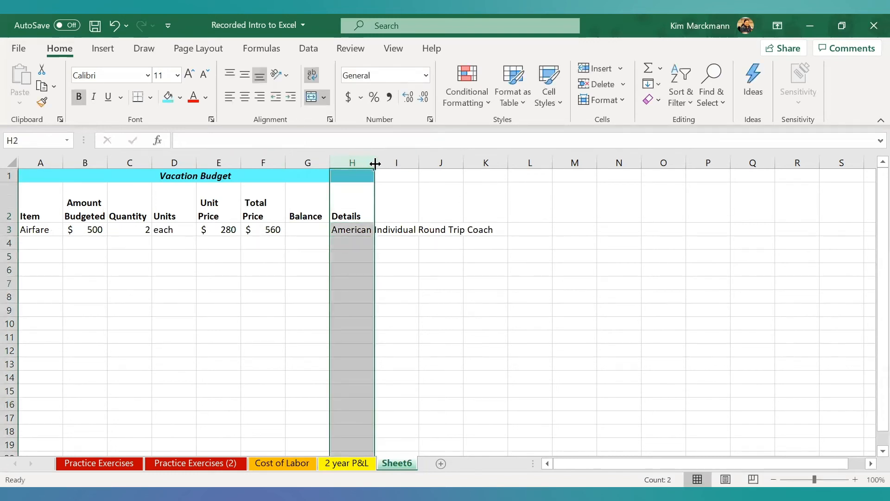
pyautogui.doubleClick(375, 163)
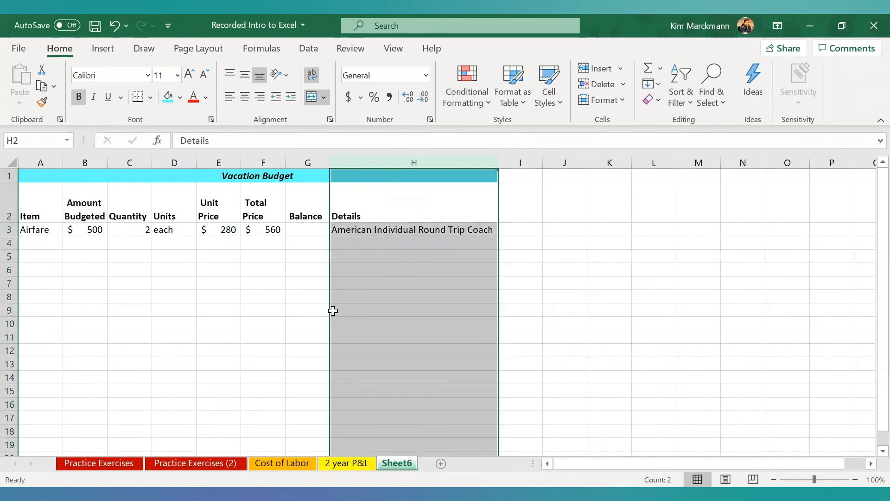
# Step: Enter Hotel in row 4 with a budgeted amount of 500, a quantity of 4 and units of nights, and center the Quantity column
pyautogui.click(31, 244)
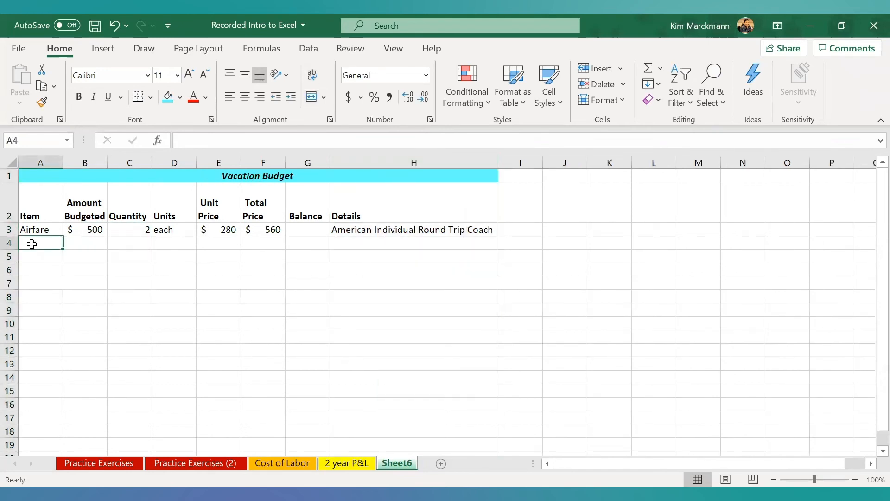
pyautogui.write('Hotel')
pyautogui.press('Tab')
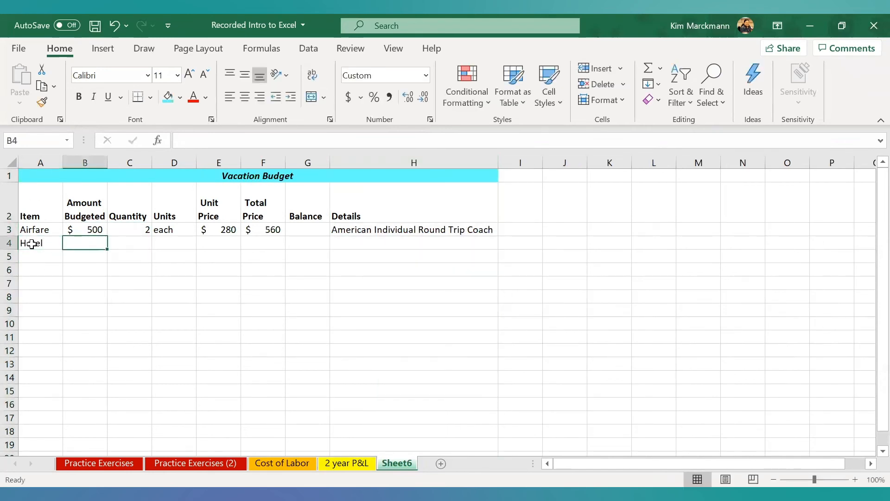
pyautogui.write('500')
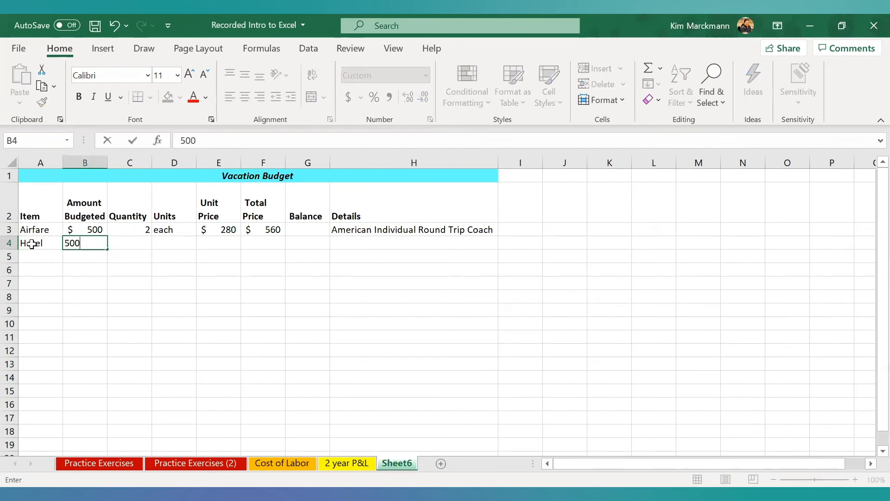
pyautogui.press('Tab')
pyautogui.write('4')
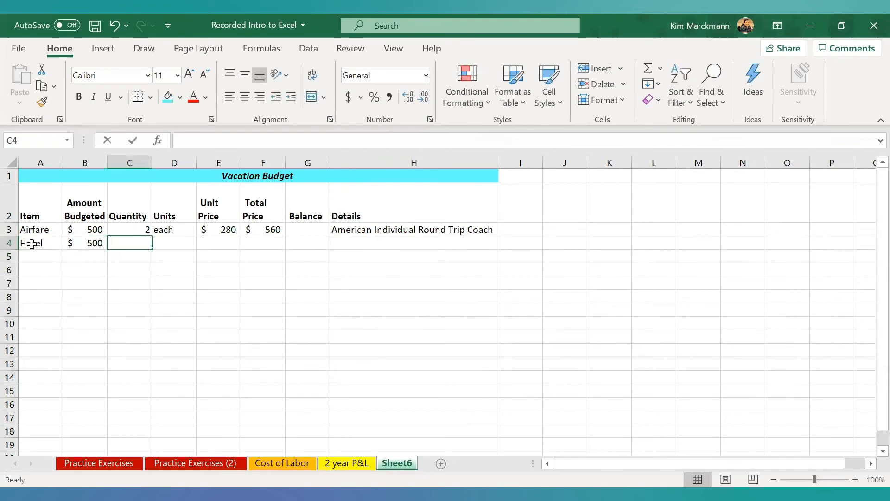
pyautogui.press('Tab')
pyautogui.write('nights')
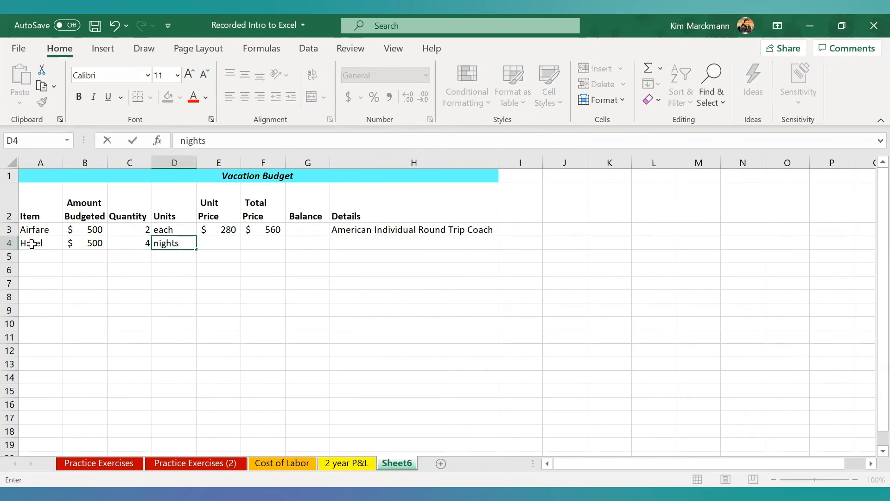
pyautogui.click(114, 162)
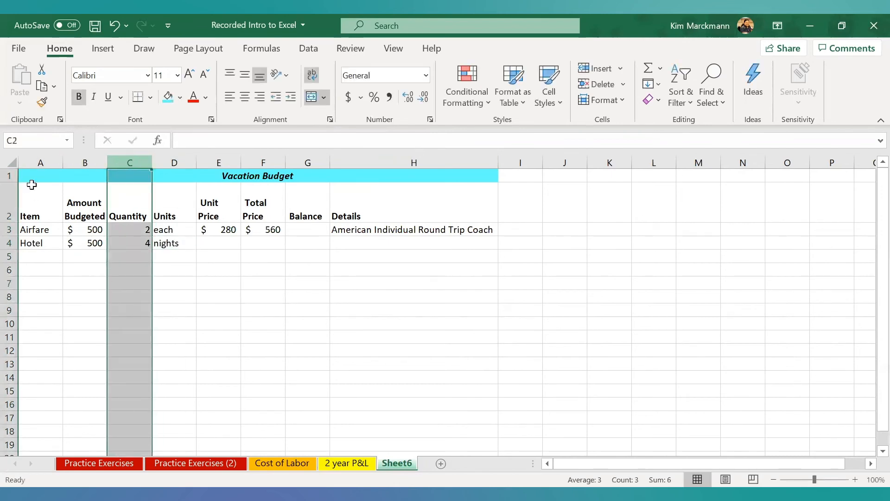
pyautogui.click(244, 97)
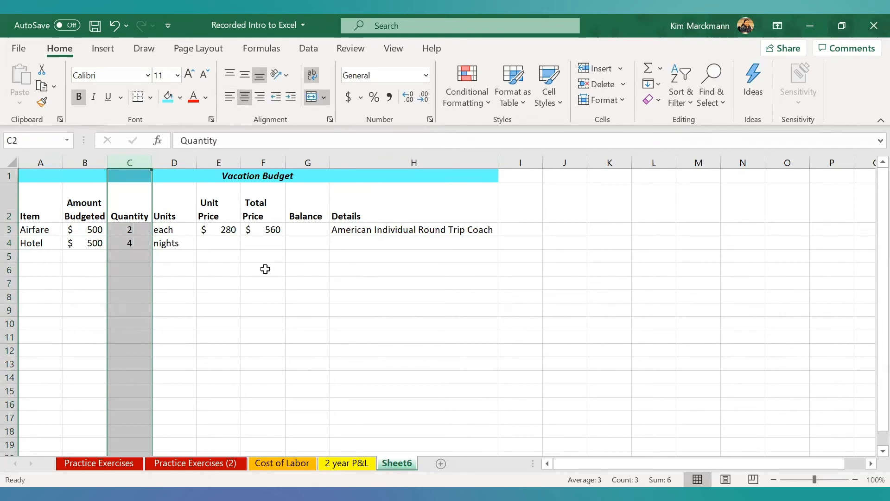
# Step: Set the Hotel row's unit price to 135 and clear the Airfare row's total price in F3
pyautogui.click(218, 245)
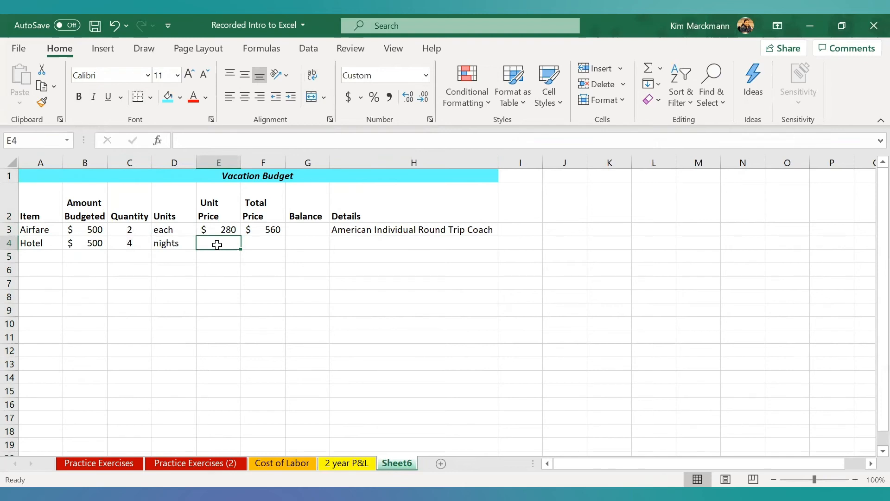
pyautogui.write('1')
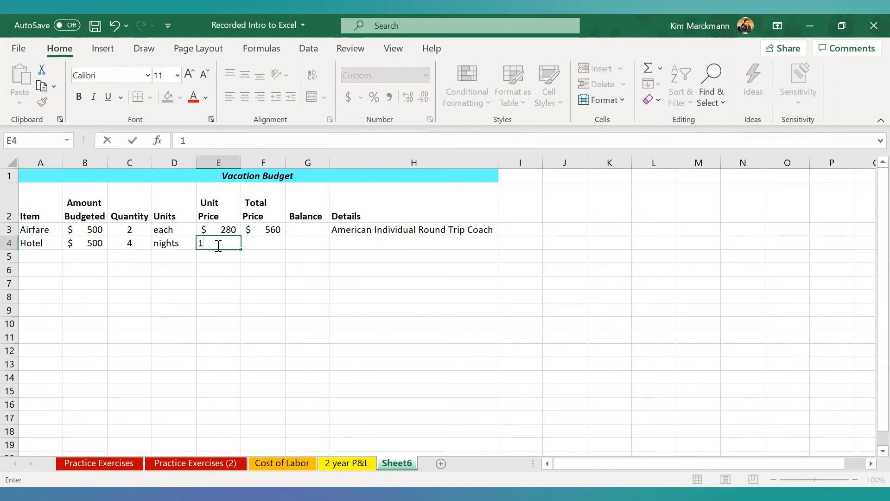
pyautogui.write('35')
pyautogui.press('Tab')
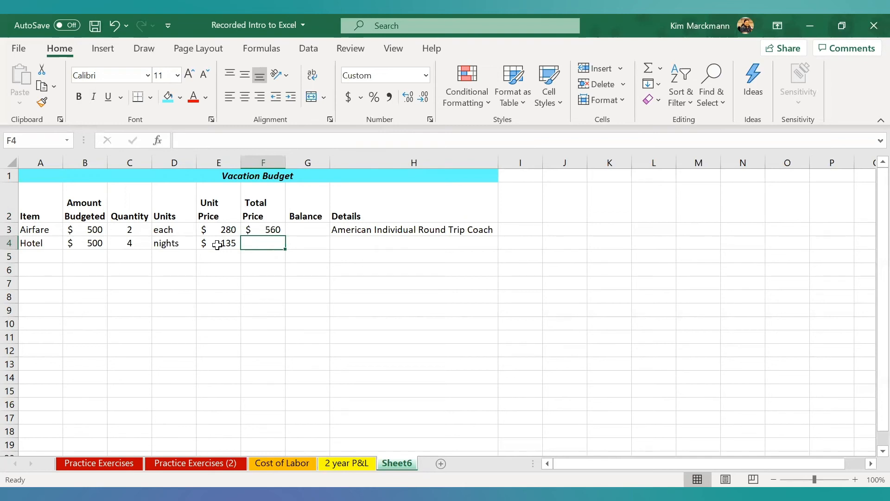
pyautogui.click(262, 227)
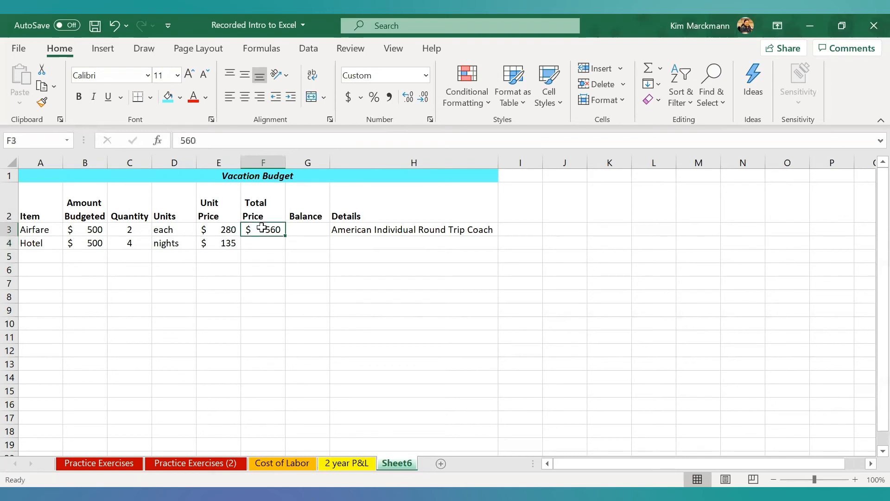
pyautogui.press('BackSpace')
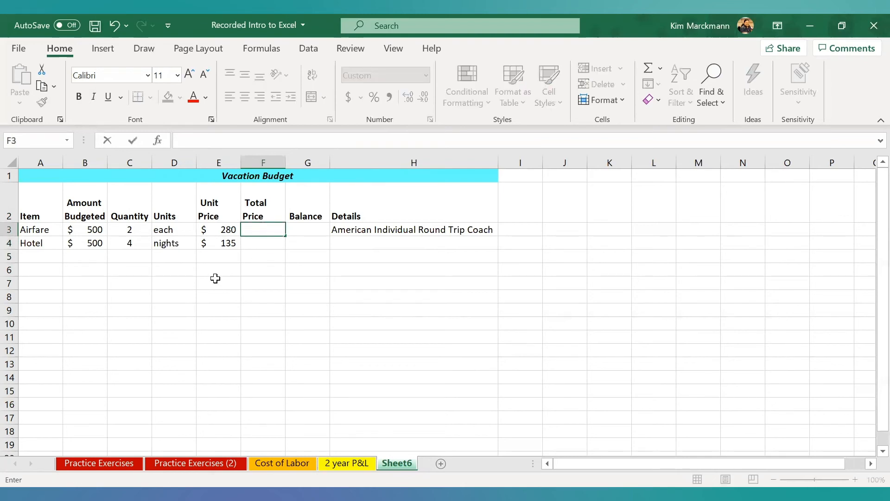
# Step: Enter Rental Car in row 5 with a budgeted amount of 200, quantity 4, units day and unit price 20
pyautogui.click(44, 258)
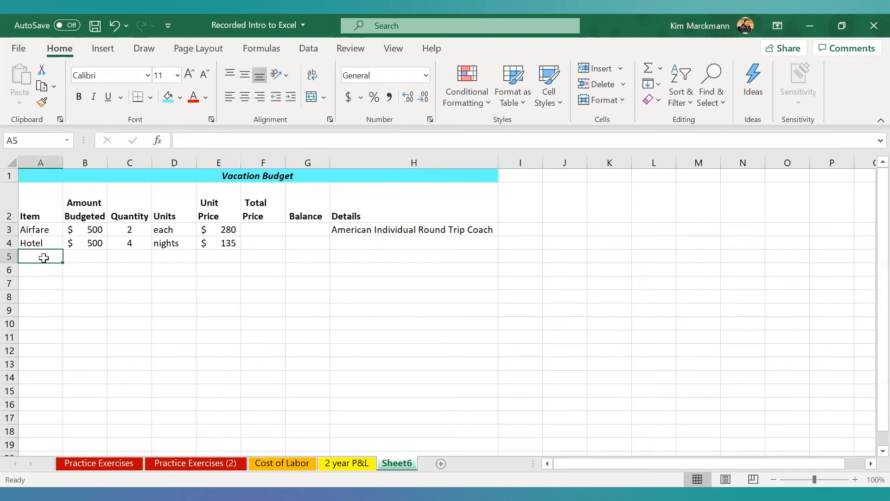
pyautogui.write('Rent')
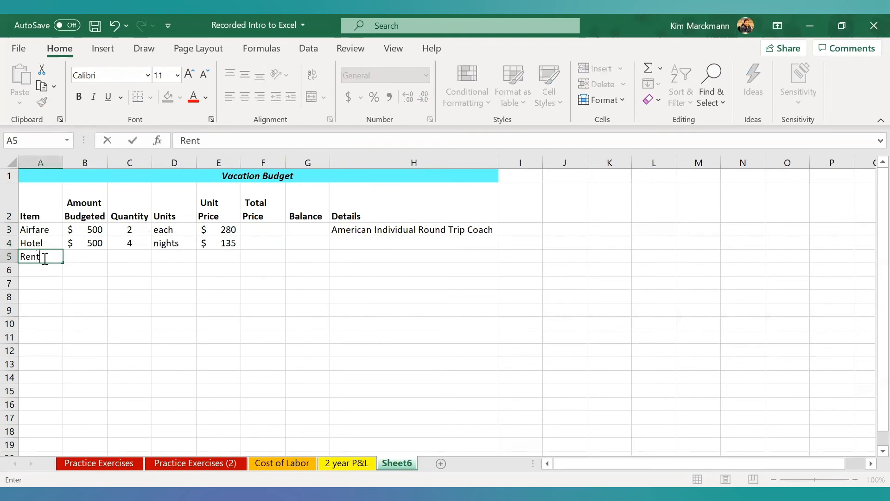
pyautogui.write('al Care')
pyautogui.press('Tab')
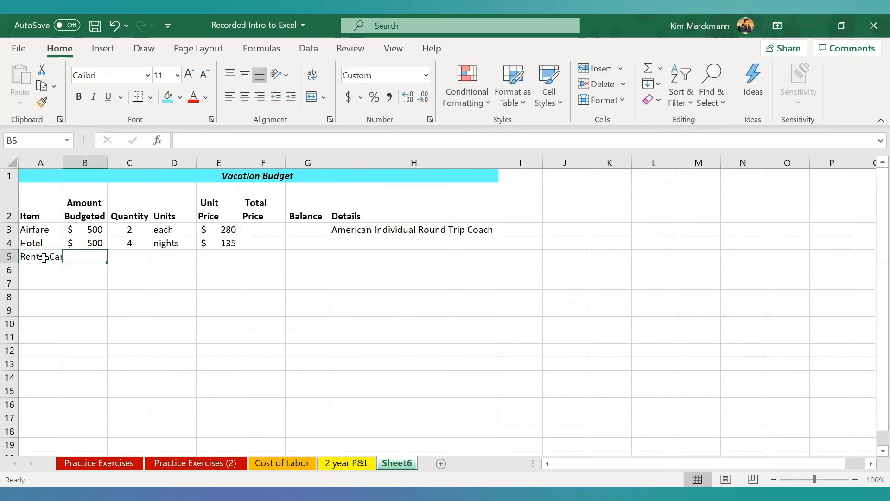
pyautogui.write('200')
pyautogui.press('Tab')
pyautogui.write('4')
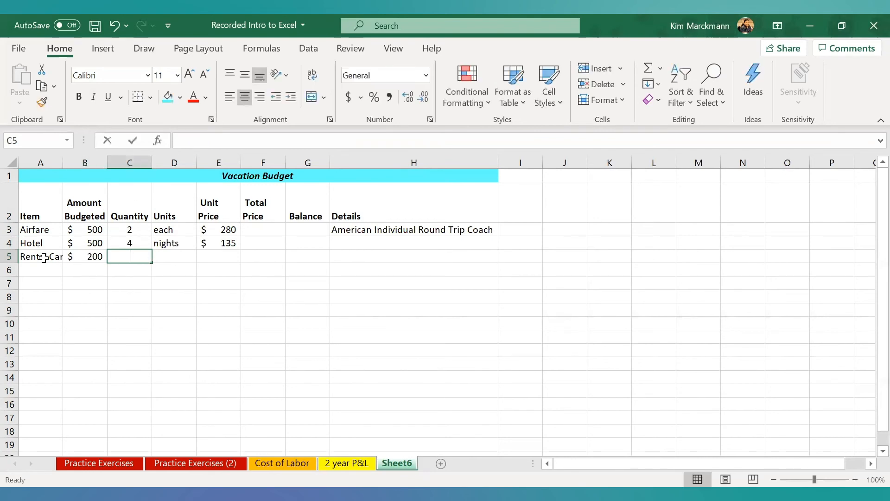
pyautogui.press('Tab')
pyautogui.write('day')
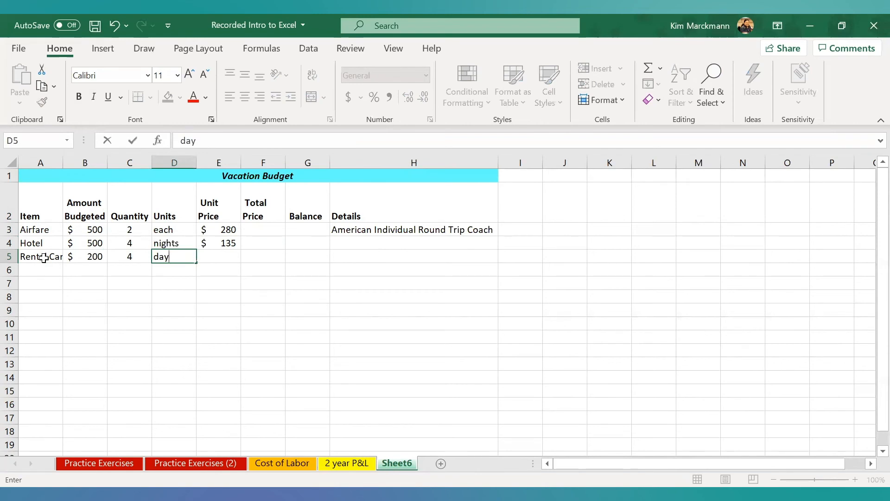
pyautogui.press('Tab')
pyautogui.write('20')
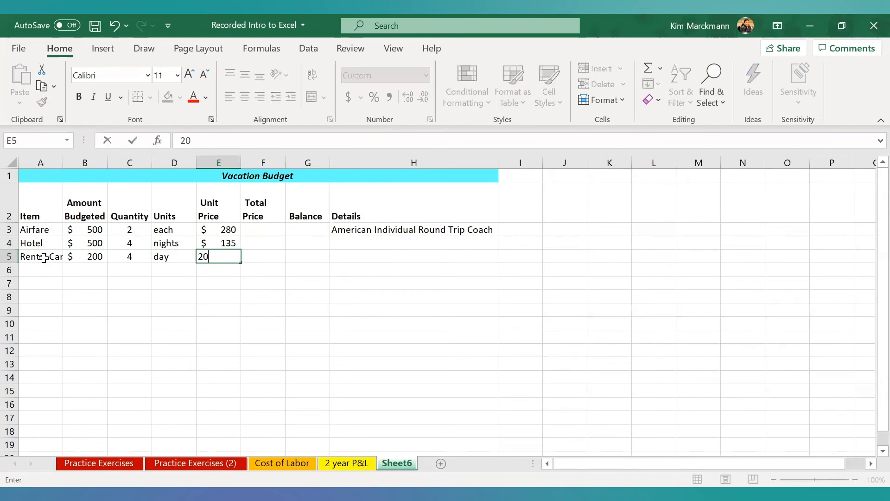
pyautogui.press('Return')
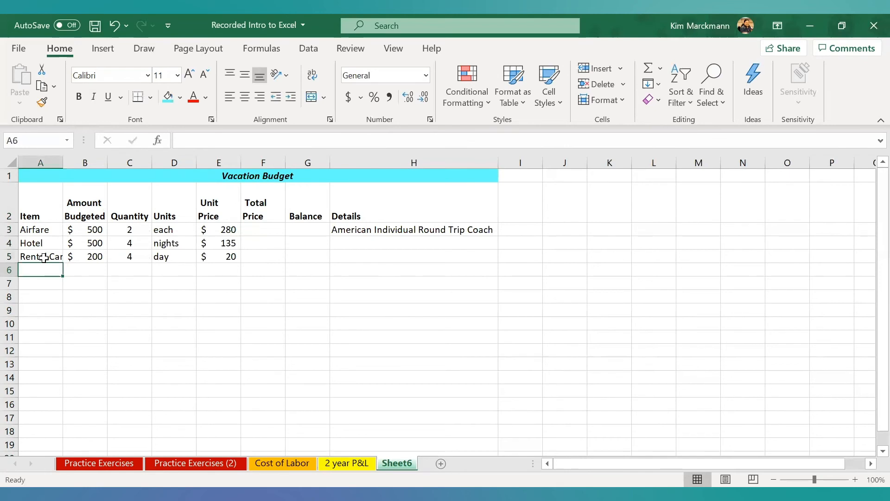
# Step: Enter Gas in row 6 with a budgeted amount of 50, quantity 1, units each and unit price 60
pyautogui.write('Gas')
pyautogui.press('Tab')
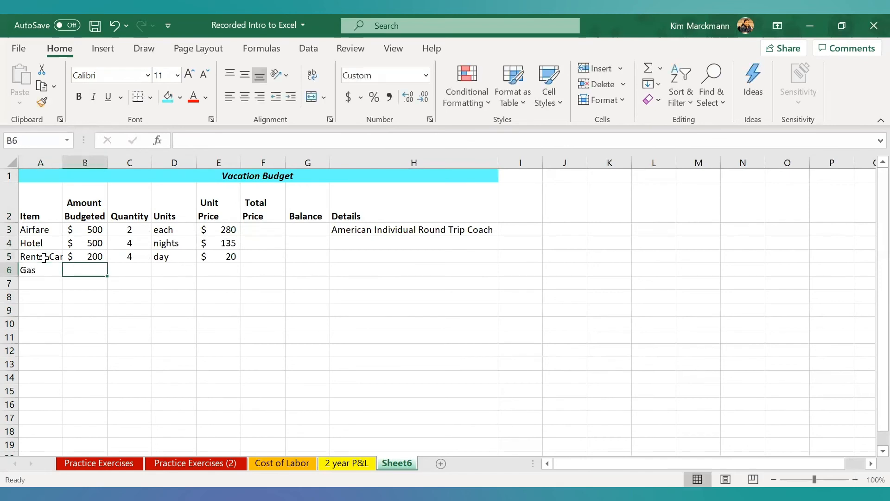
pyautogui.write('50')
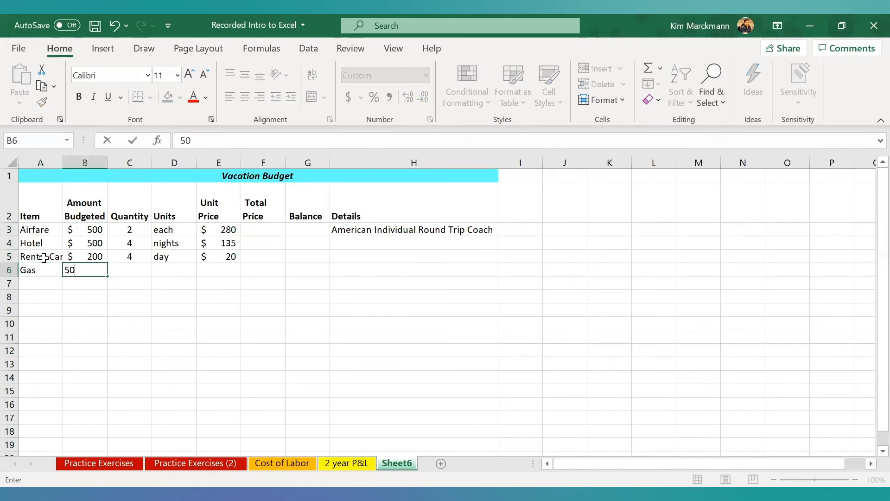
pyautogui.press('Tab')
pyautogui.write('1')
pyautogui.press('Tab')
pyautogui.write('each')
pyautogui.press('Tab')
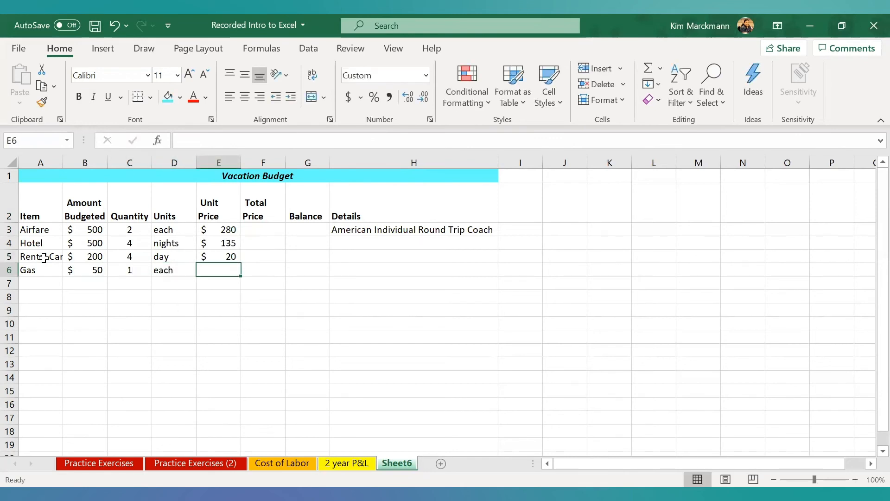
pyautogui.write('60')
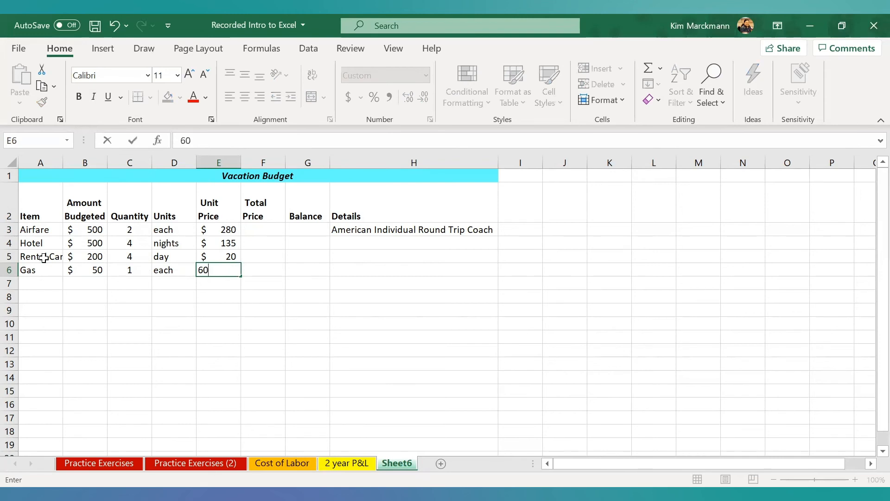
pyautogui.press('Return')
# Step: Enter Food in row 7 with a budgeted amount of 450, quantity 1, units day and unit price 500
pyautogui.write('Food')
pyautogui.press('Tab')
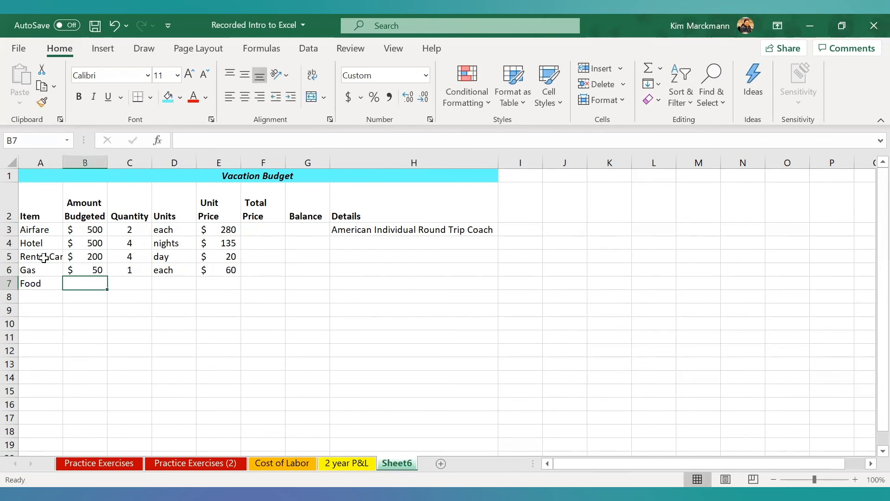
pyautogui.write('450')
pyautogui.press('Tab')
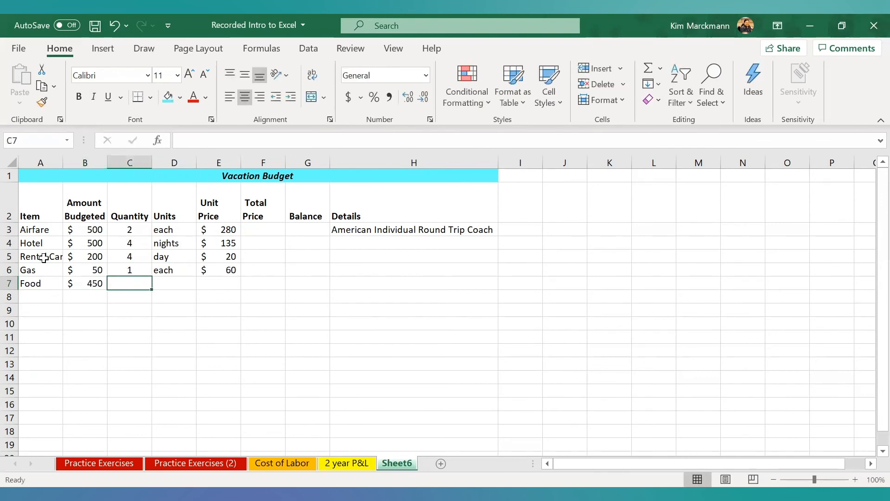
pyautogui.write('1')
pyautogui.press('Tab')
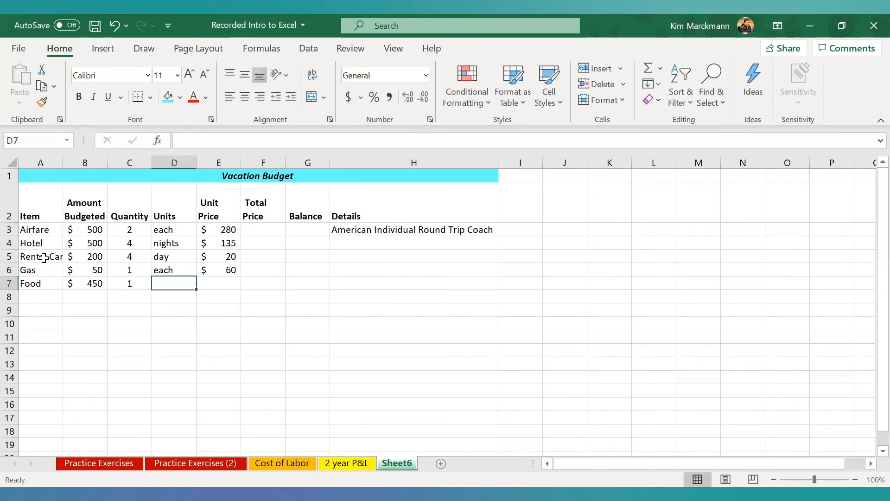
pyautogui.write('day')
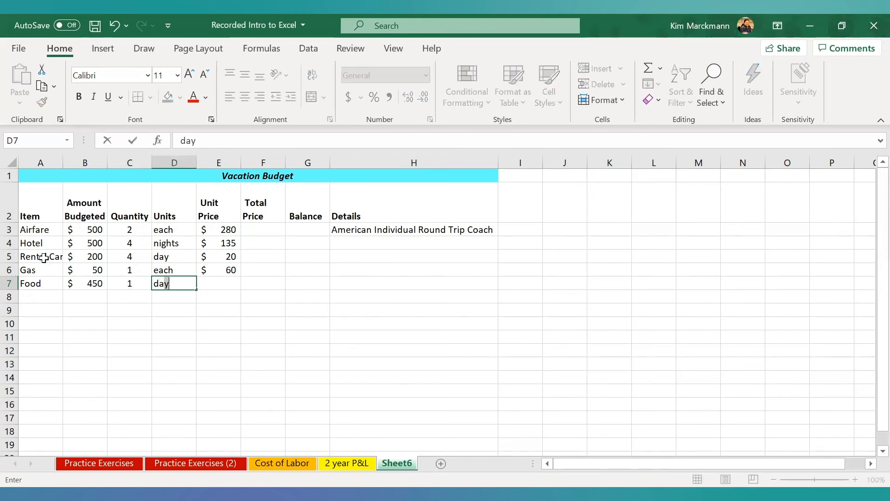
pyautogui.press('Tab')
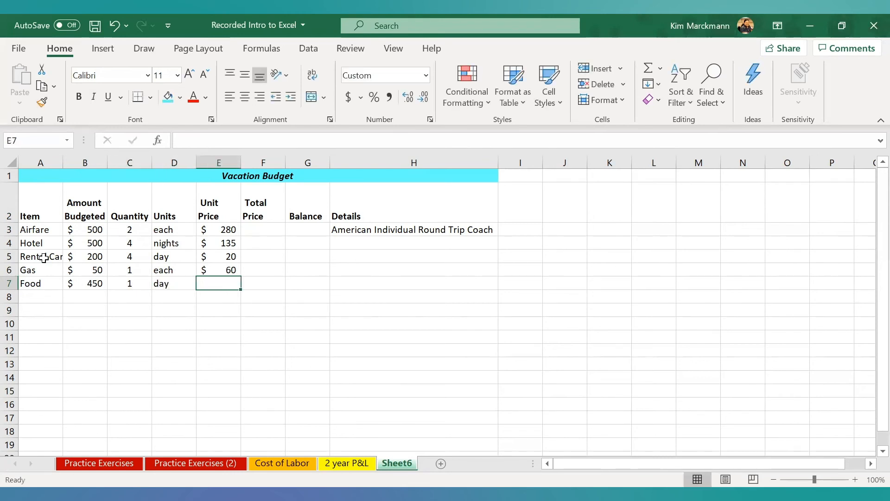
pyautogui.write('500')
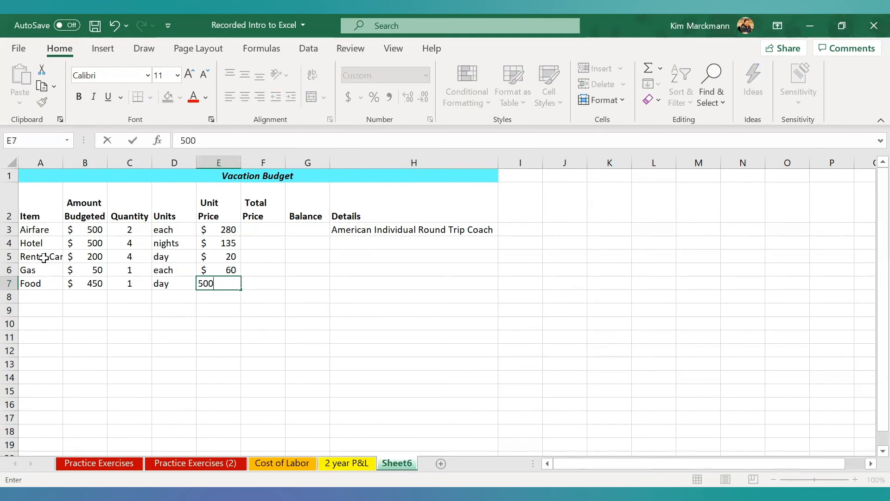
pyautogui.press('Return')
# Step: Enter Entertainment as the item in A8 and autofit column A to its contents
pyautogui.write('Entered')
pyautogui.press('BackSpace')
pyautogui.press('BackSpace')
pyautogui.write('tainment')
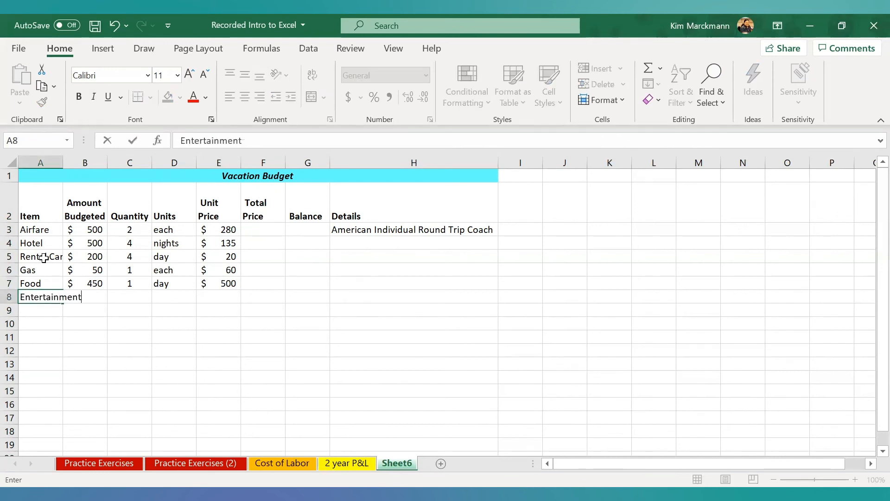
pyautogui.press('Tab')
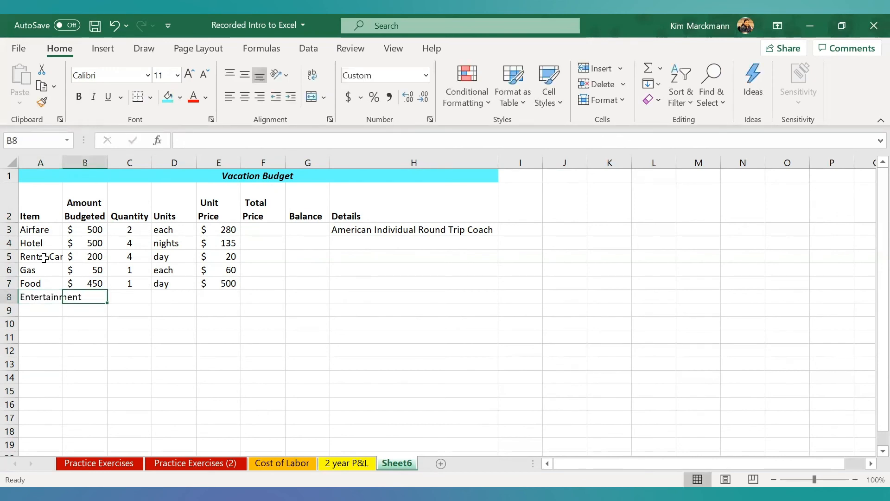
pyautogui.doubleClick(61, 161)
# Step: Fill in the Entertainment row with a budgeted amount of 100, quantity 2, units each and unit price 60
pyautogui.doubleClick(114, 296)
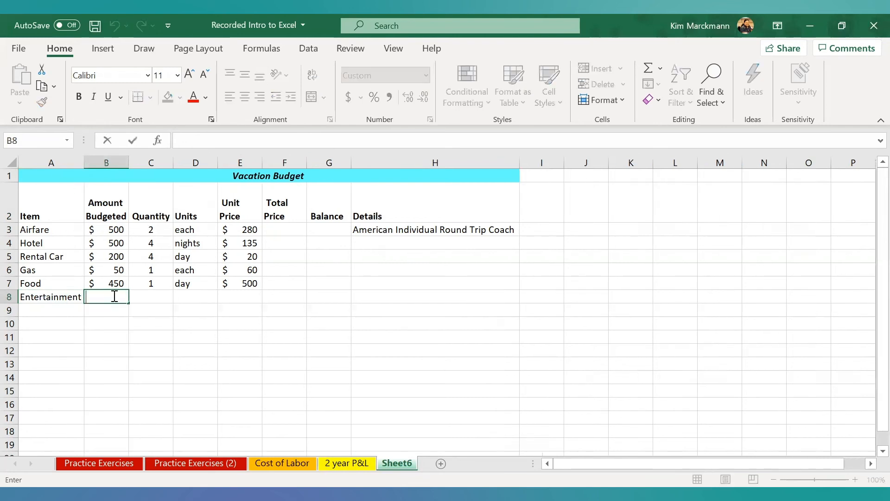
pyautogui.write('100')
pyautogui.press('Tab')
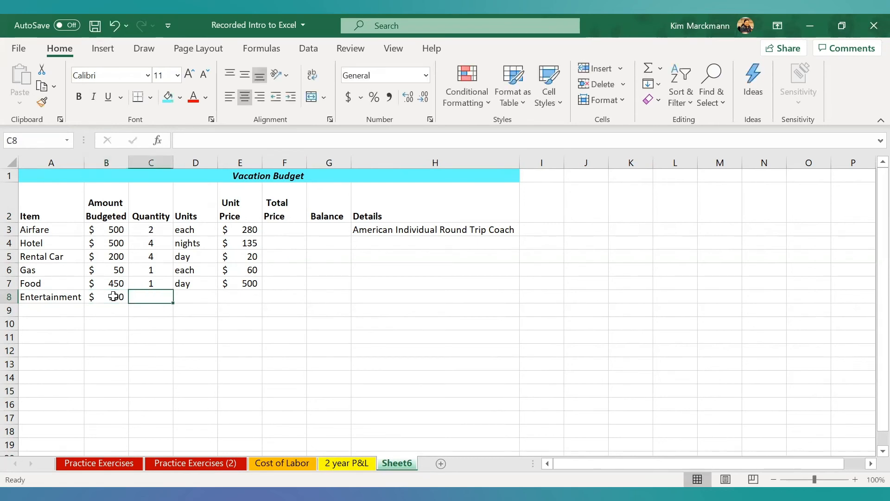
pyautogui.write('2')
pyautogui.press('Tab')
pyautogui.write('each')
pyautogui.press('Tab')
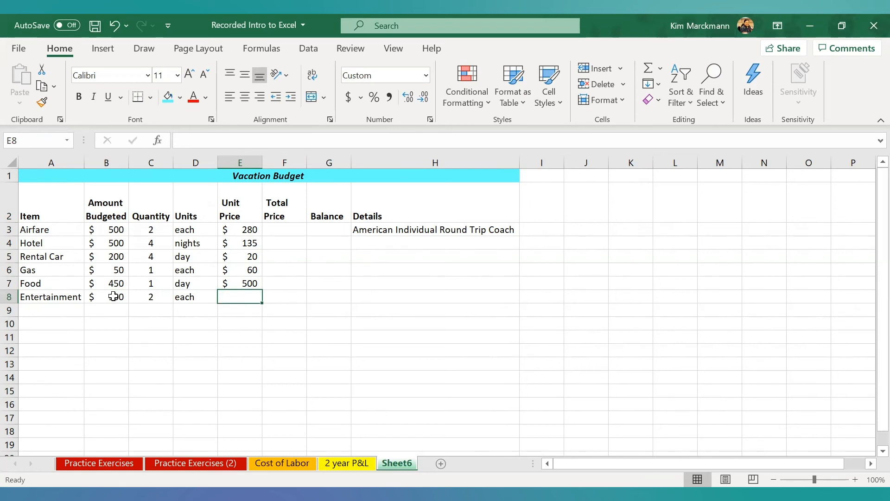
pyautogui.write('60')
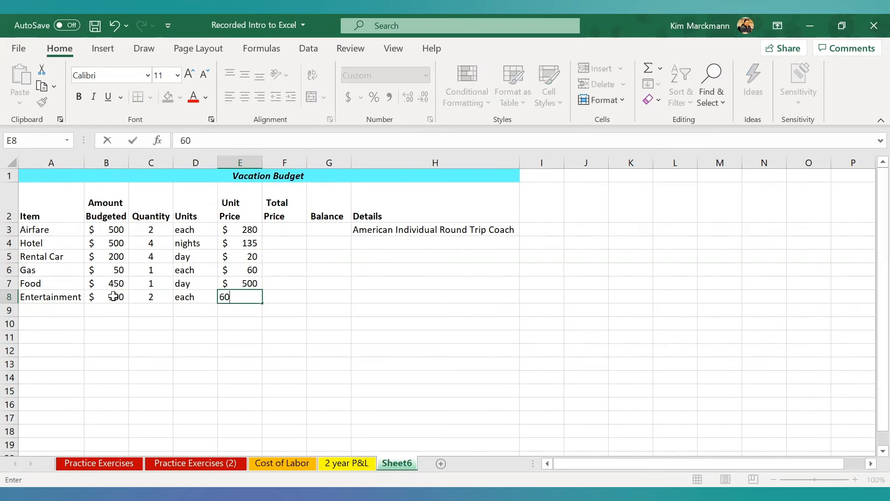
# Step: Enter Marriott as the details for the Hotel row and Jeep Cherokee for the Rental Car row
pyautogui.press('Tab')
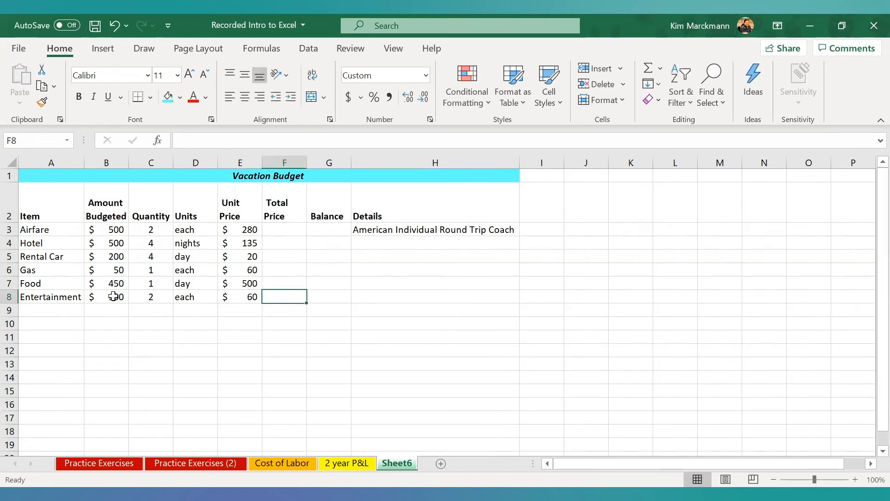
pyautogui.click(357, 246)
pyautogui.write('M')
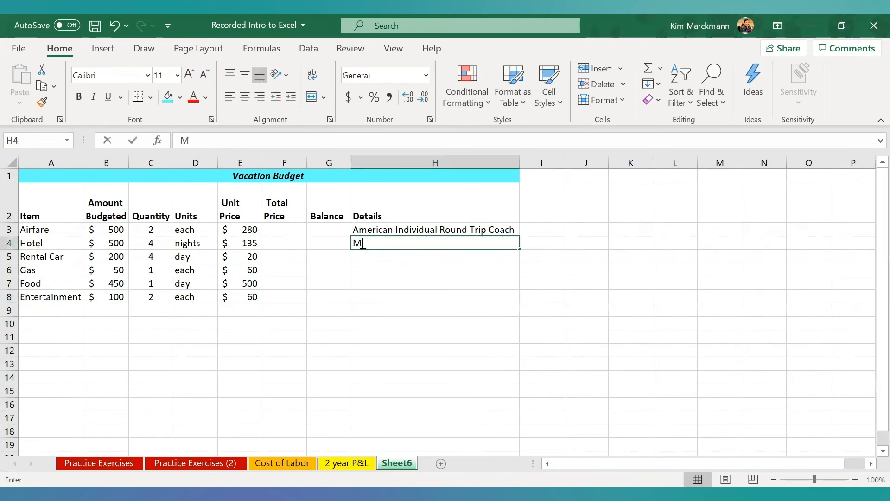
pyautogui.write('arriott')
pyautogui.press('Return')
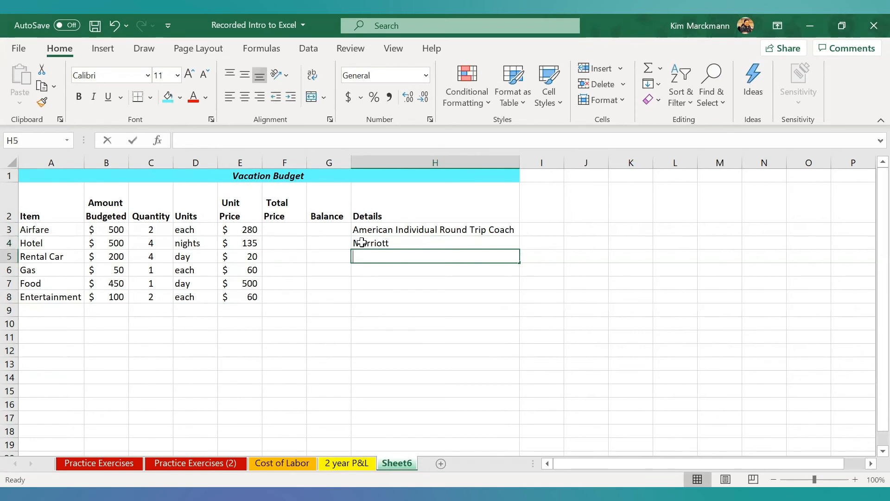
pyautogui.write('Jeep Cherokk')
pyautogui.press('BackSpace')
pyautogui.write('ee')
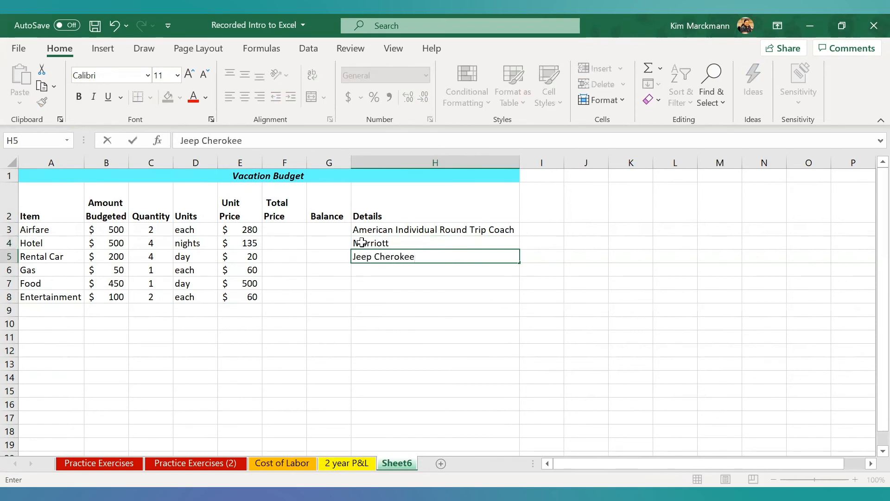
# Step: Enter Show Tickets as the details for the Entertainment row in H8
pyautogui.click(375, 281)
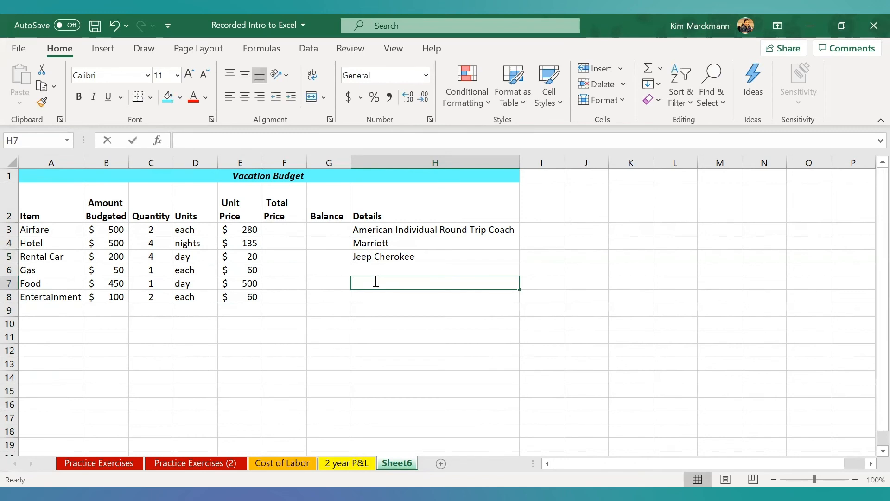
pyautogui.write('Shp')
pyautogui.press('BackSpace')
pyautogui.press('BackSpace')
pyautogui.press('BackSpace')
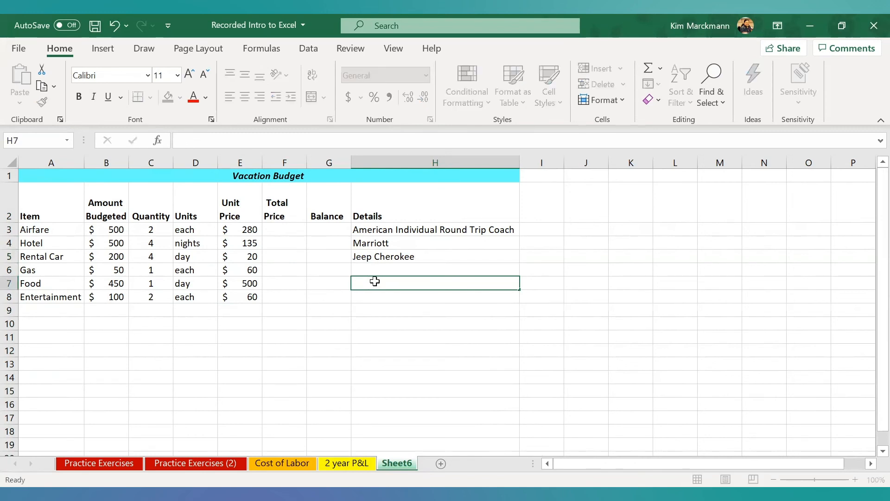
pyautogui.press('Return')
pyautogui.write('Show Tickets')
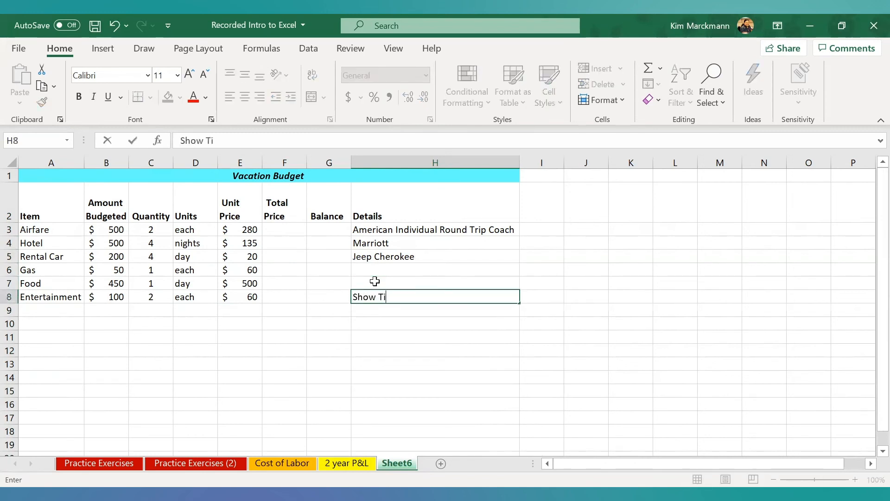
pyautogui.press('Return')
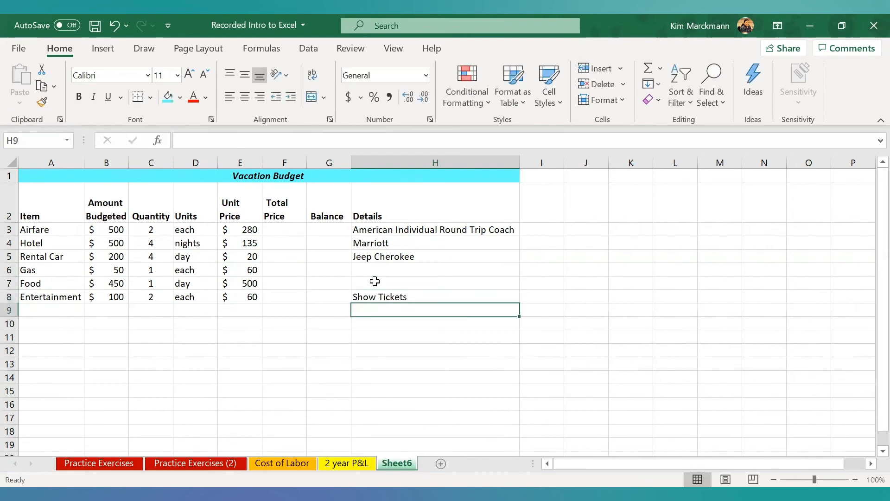
# Step: Enter Souvenirs as the item in A9 with a budgeted amount of 200
pyautogui.press('Left')
pyautogui.press('Left')
pyautogui.press('Left')
pyautogui.press('Left')
pyautogui.press('Left')
pyautogui.press('Left')
pyautogui.press('Left')
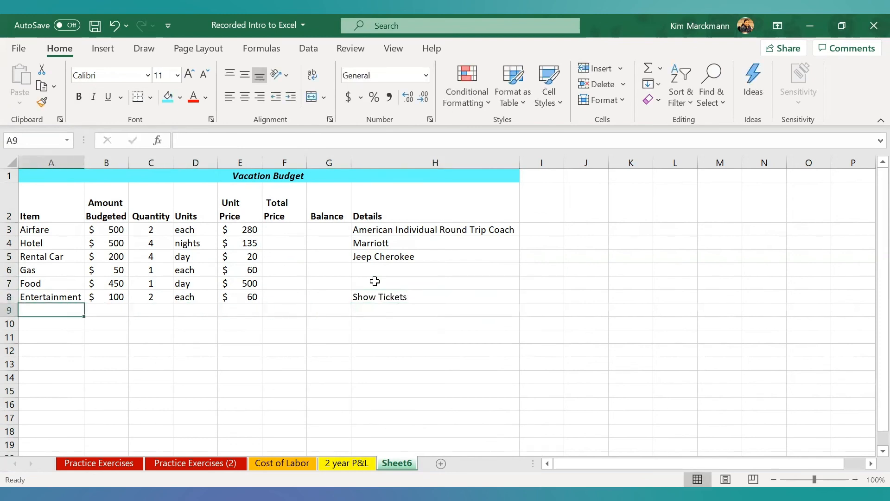
pyautogui.write('Souvenirs')
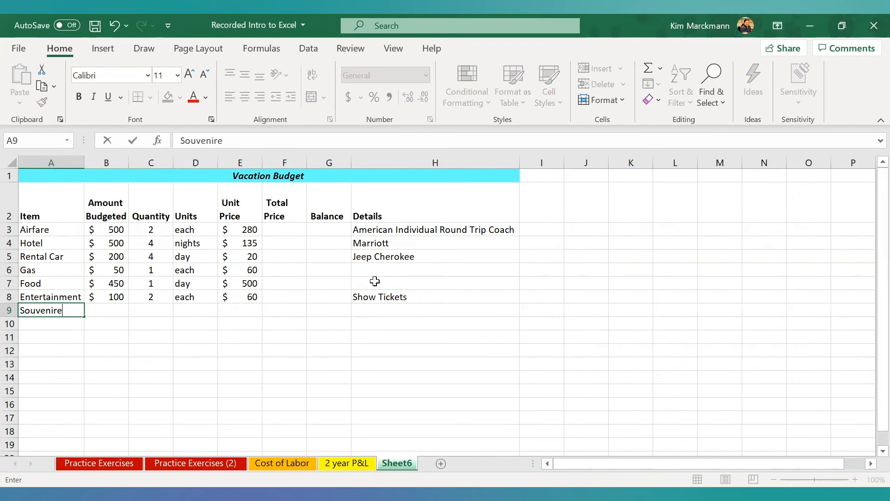
pyautogui.press('Tab')
pyautogui.write('200')
# Step: Complete the Souvenirs row with quantity 1, units total and unit price 100
pyautogui.press('Tab')
pyautogui.write('1')
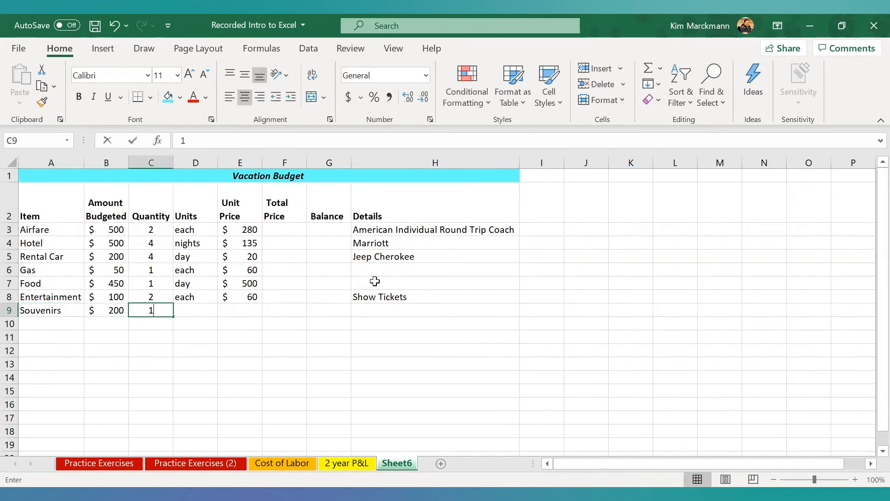
pyautogui.press('Tab')
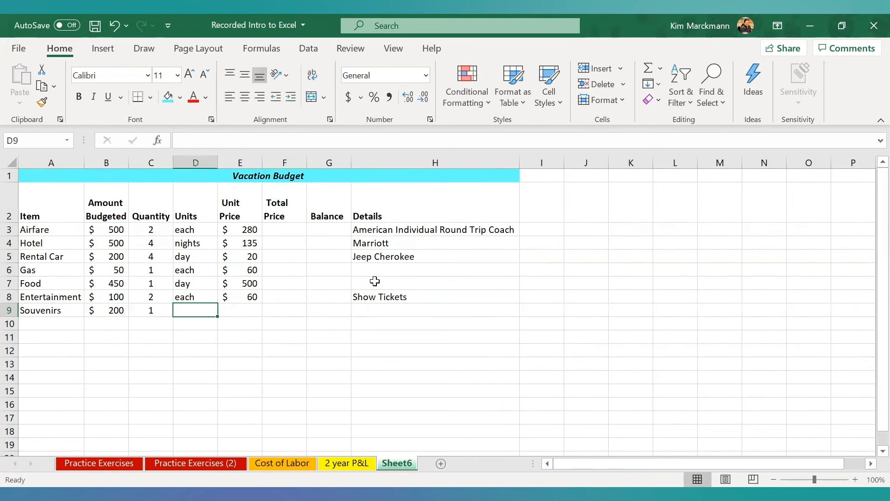
pyautogui.write('total')
pyautogui.press('Tab')
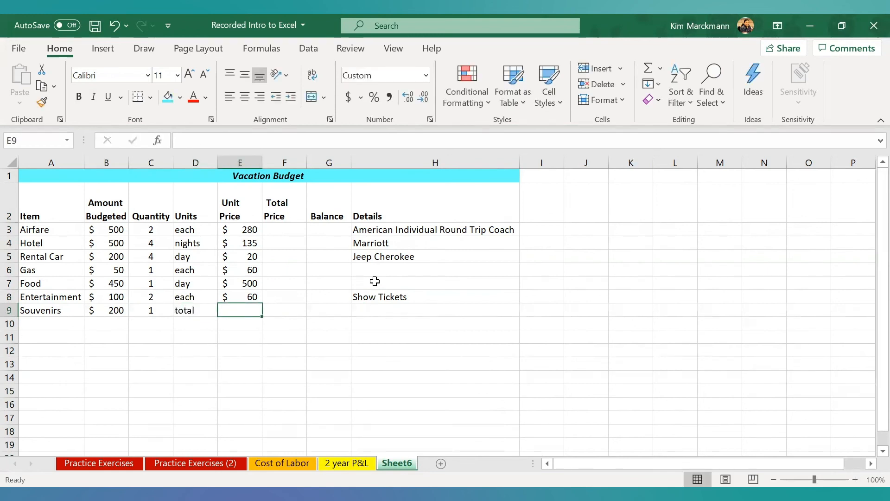
pyautogui.write('100')
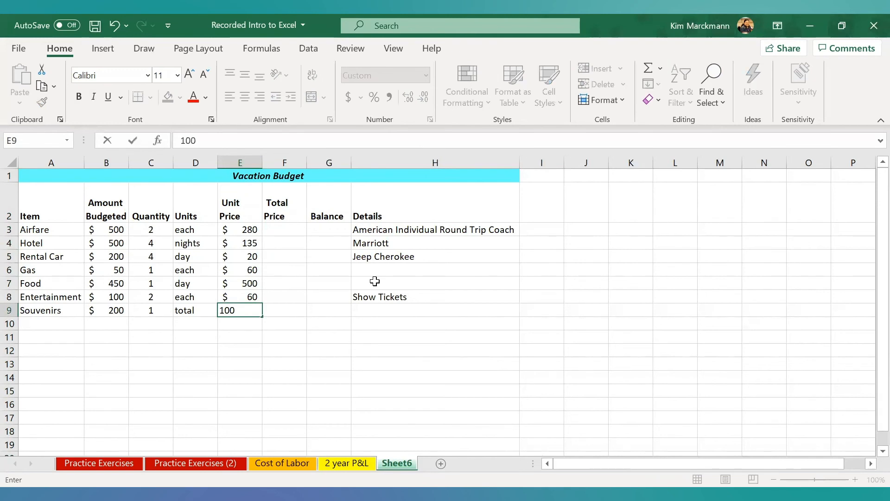
pyautogui.press('Tab')
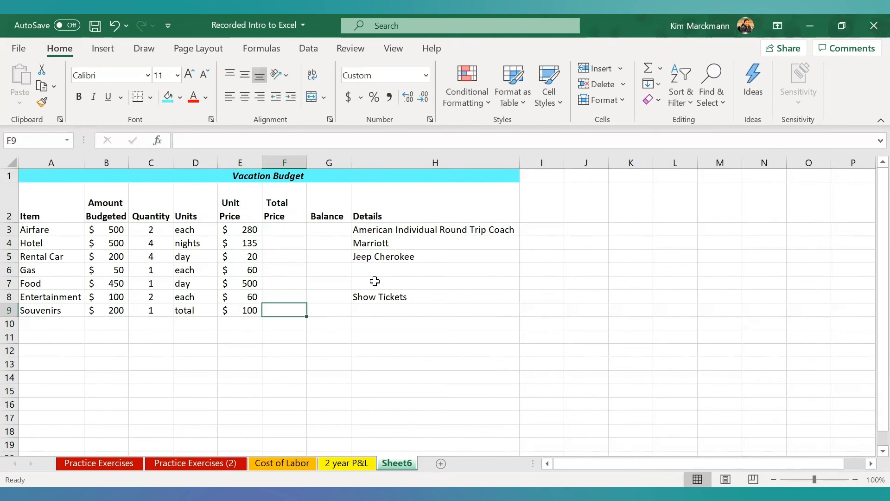
pyautogui.press('Return')
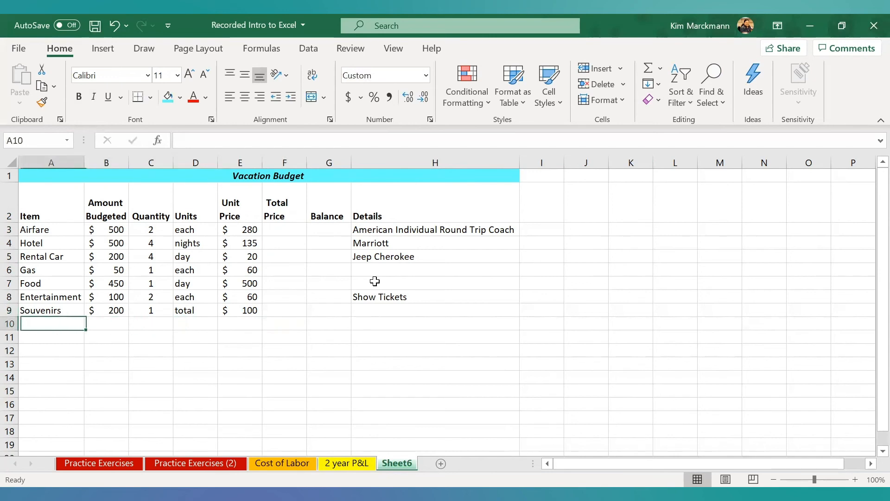
# Step: Enter a bold Total label in A10 and fill cells A10 to H10 with the title row's light blue color
pyautogui.hotkey('ctrl', 'b')
pyautogui.write('Total')
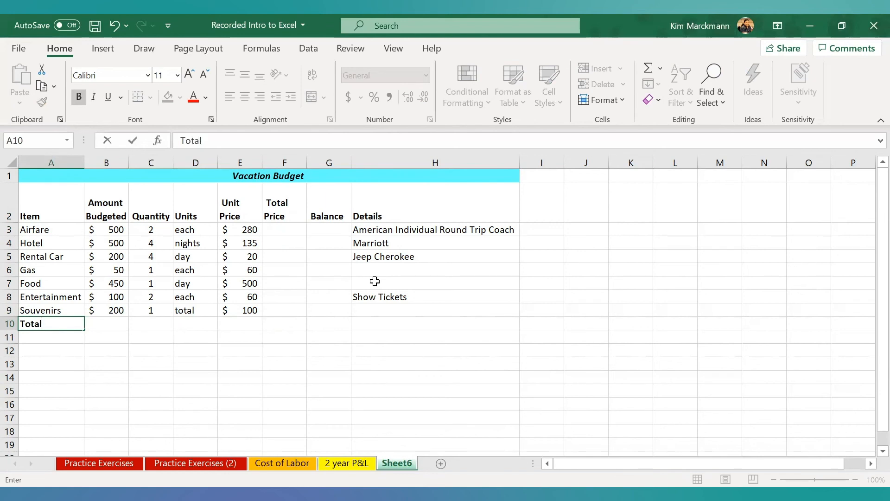
pyautogui.press('Tab')
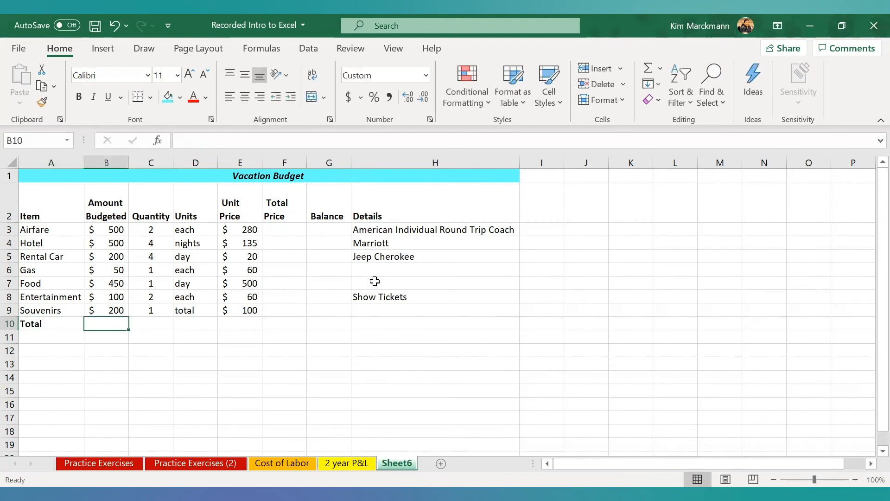
pyautogui.moveTo(30, 324); pyautogui.dragTo(399, 324)
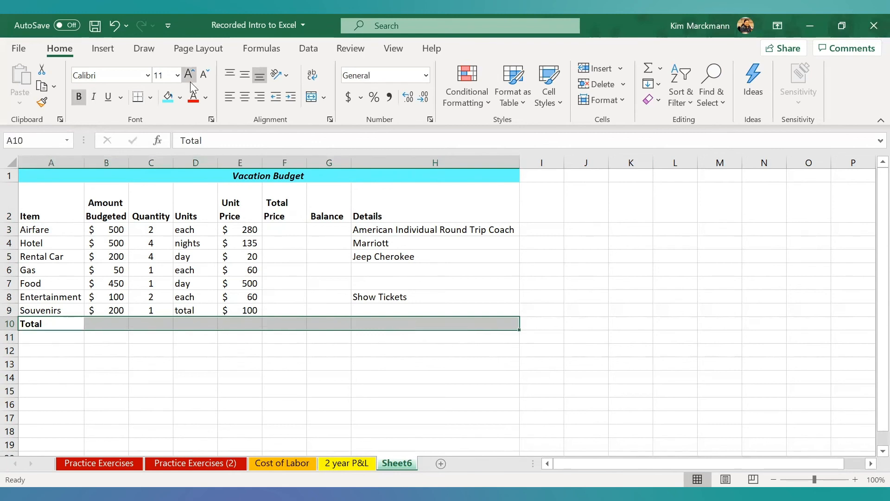
pyautogui.click(167, 102)
pyautogui.click(442, 295)
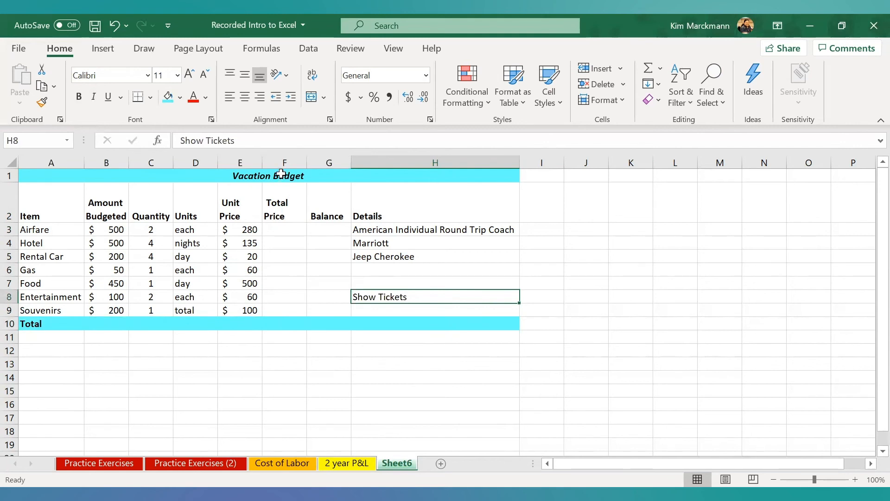
# Step: Calculate the Airfare total price in F3 with =C3*E3 and copy the formula down to F9
pyautogui.click(276, 229)
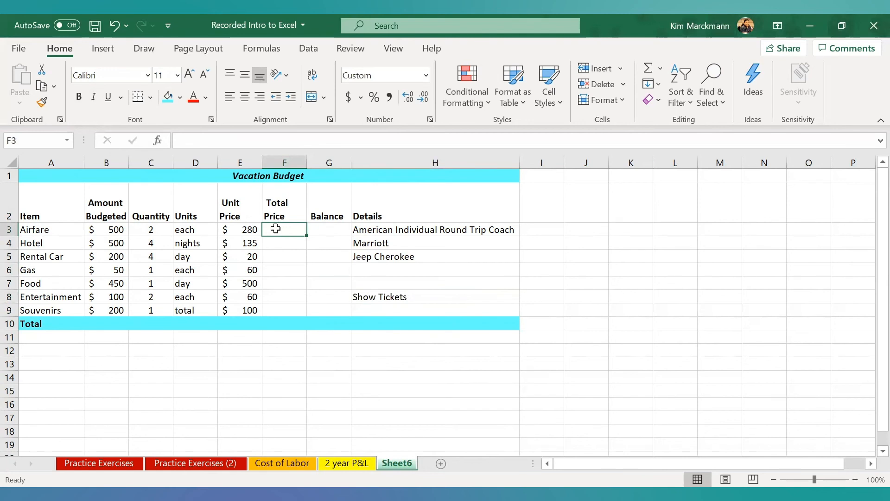
pyautogui.write('=')
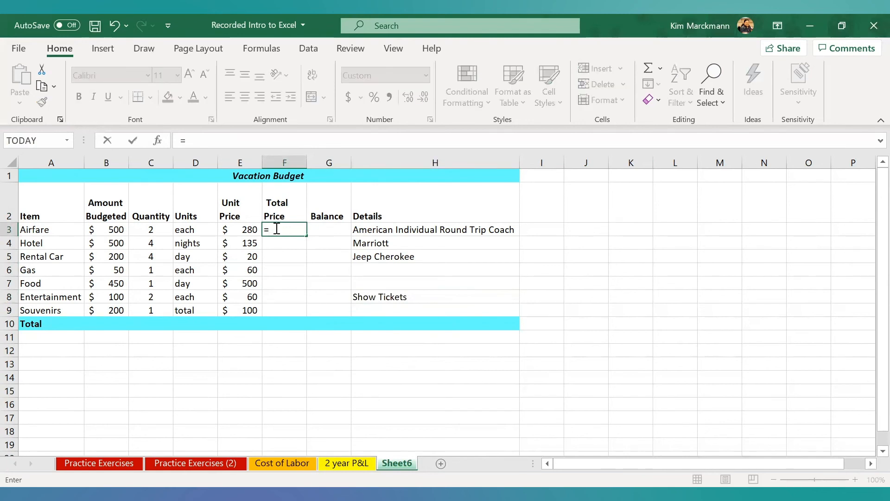
pyautogui.write('c3')
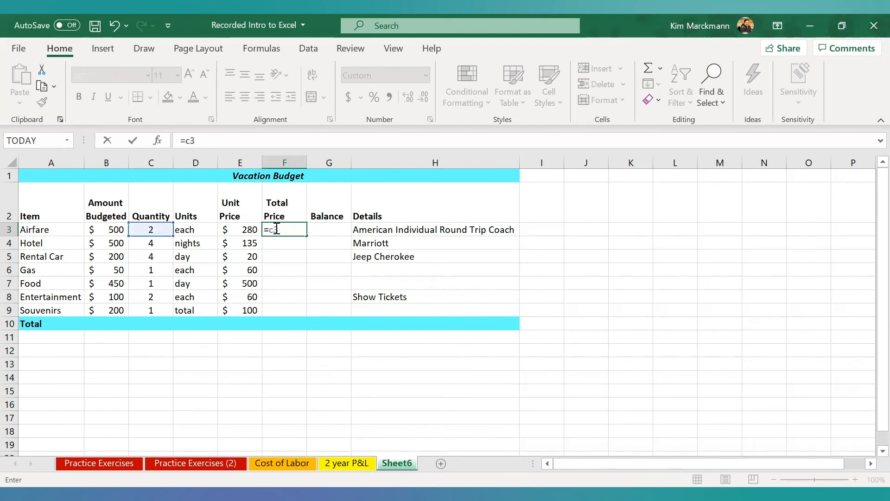
pyautogui.write('*e3')
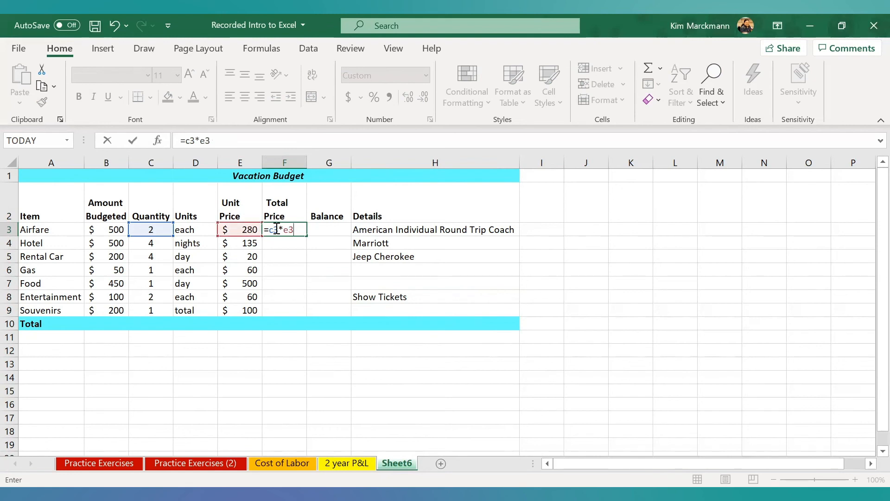
pyautogui.press('Return')
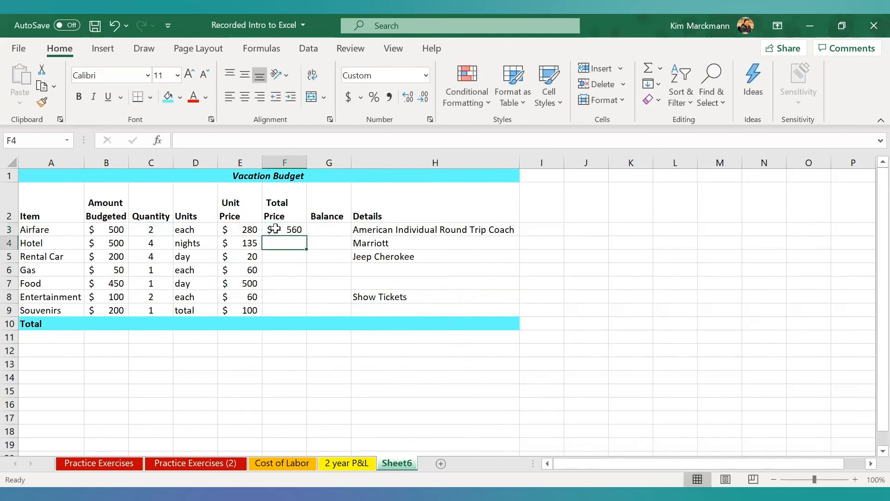
pyautogui.click(275, 229)
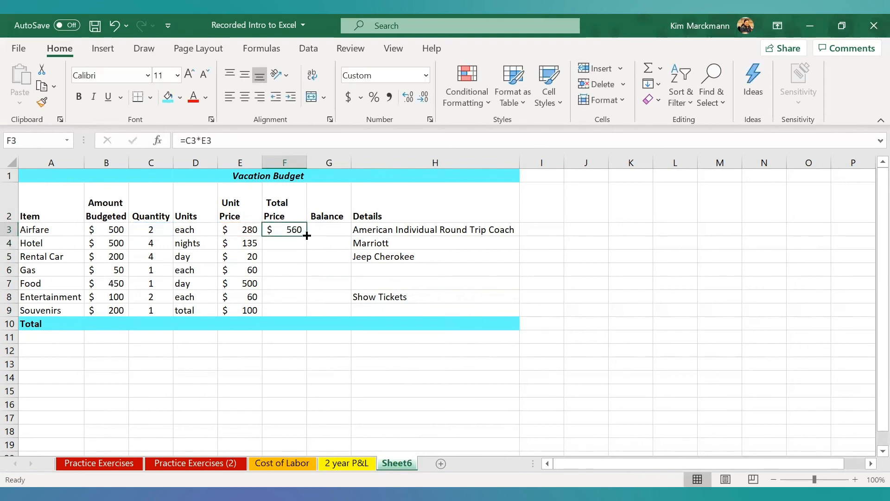
pyautogui.moveTo(306, 234); pyautogui.dragTo(296, 316)
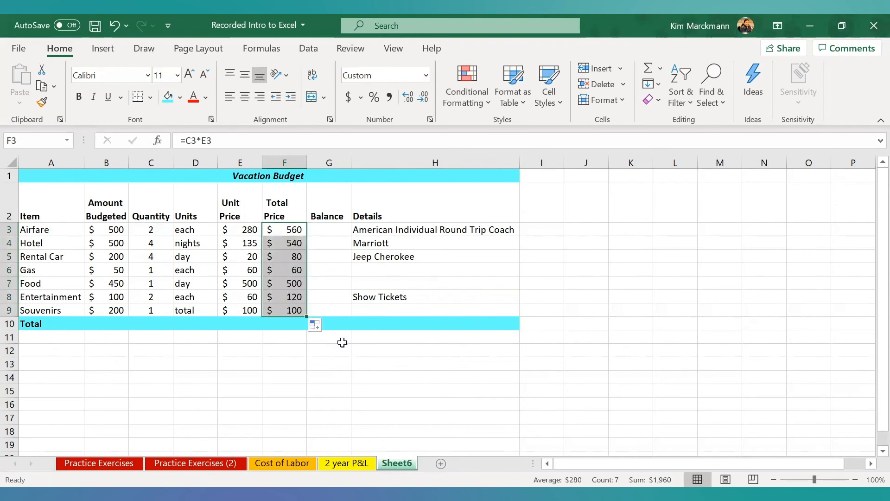
# Step: Calculate the Airfare balance in G3 with the formula =B10-F3
pyautogui.click(334, 229)
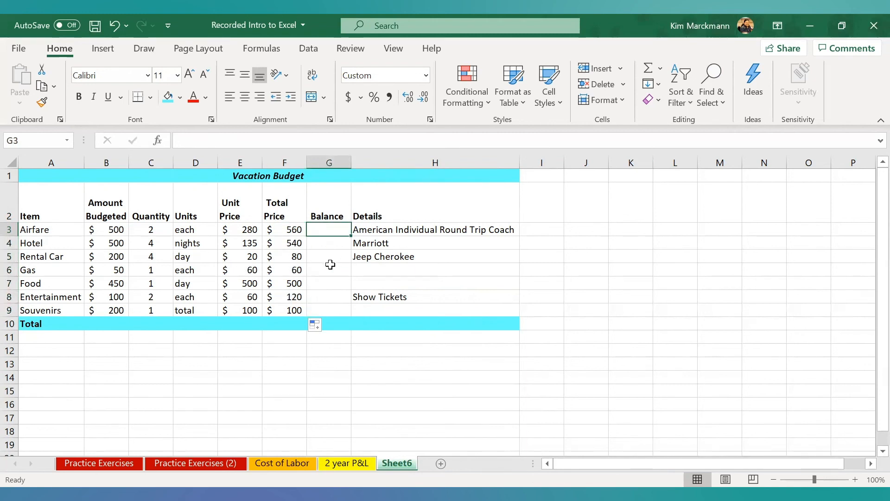
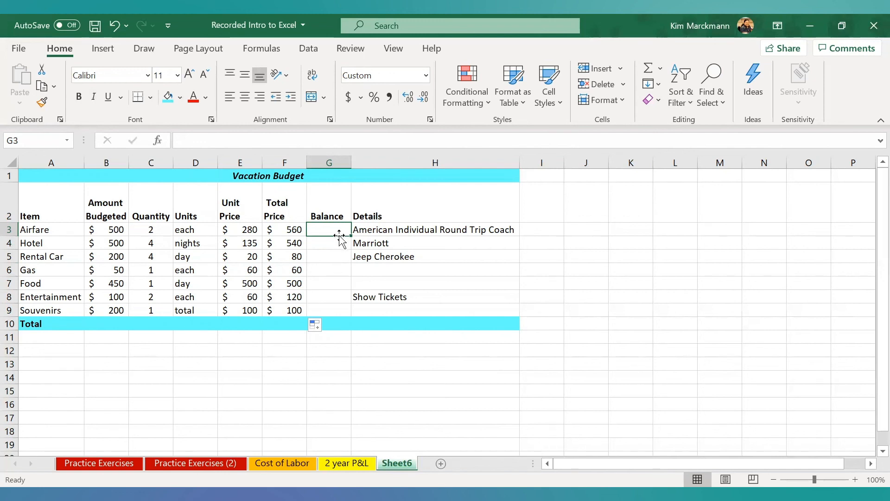
pyautogui.write('=')
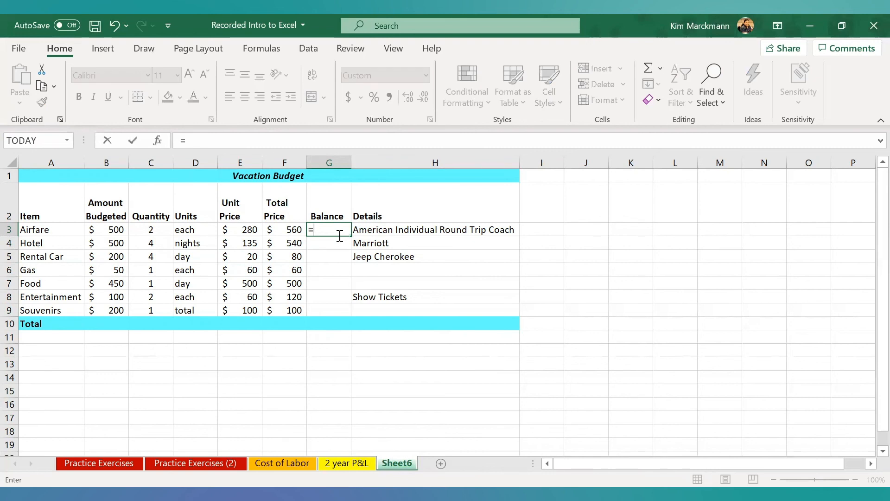
pyautogui.write('b10-')
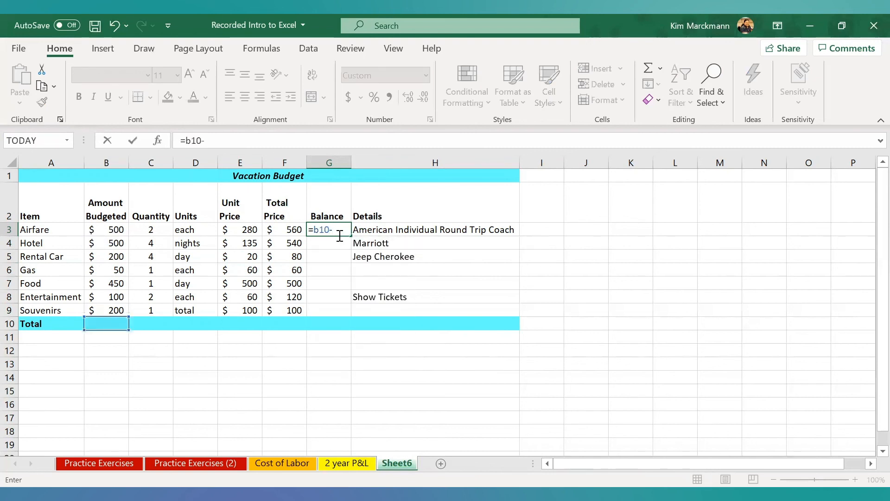
pyautogui.write('f3')
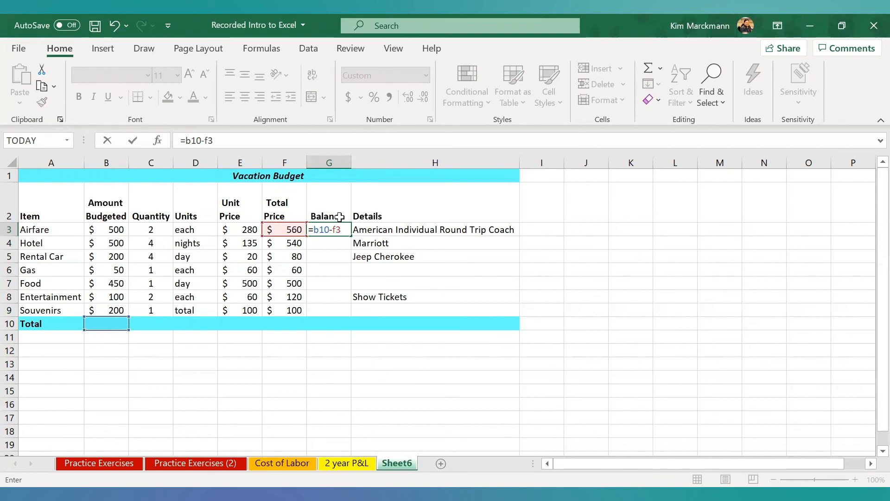
pyautogui.press('Return')
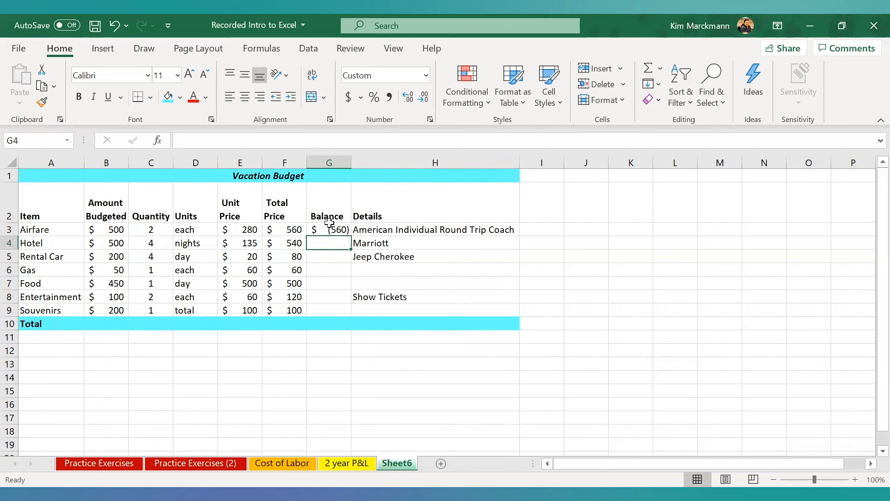
# Step: Total the budgeted amounts in B10 with AutoSum and select the Hotel balance cell G4
pyautogui.click(120, 321)
pyautogui.click(648, 72)
pyautogui.press('Return')
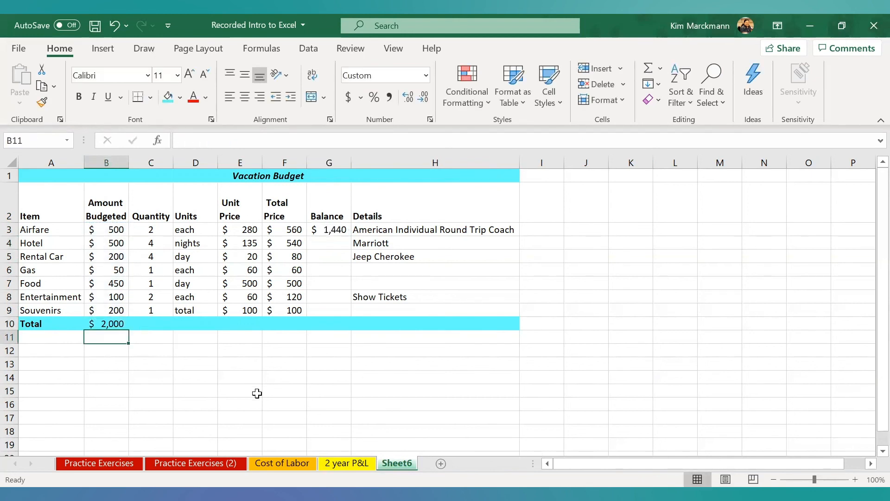
pyautogui.click(332, 242)
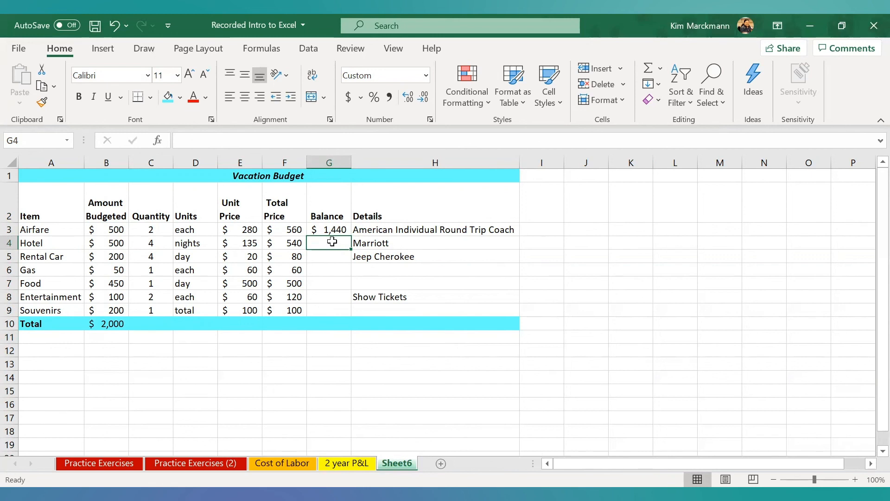
# Step: Calculate the Hotel balance in G4 with the formula =G3-F4
pyautogui.doubleClick(339, 244)
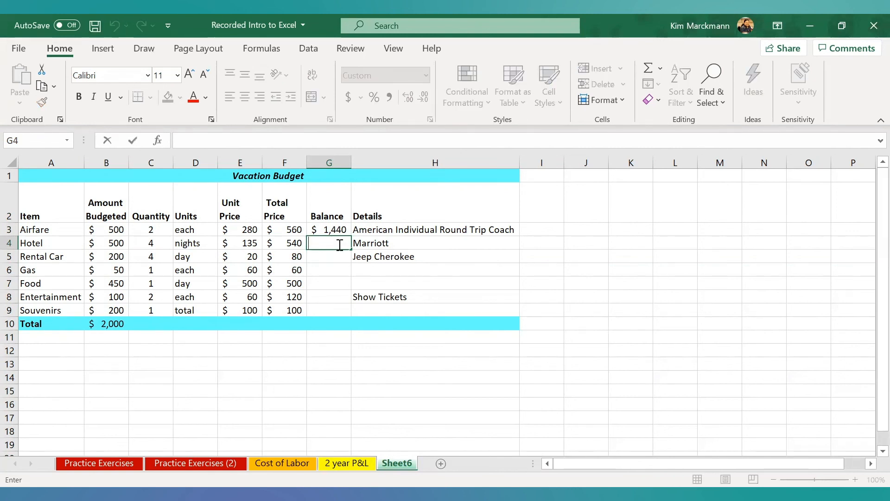
pyautogui.write('=')
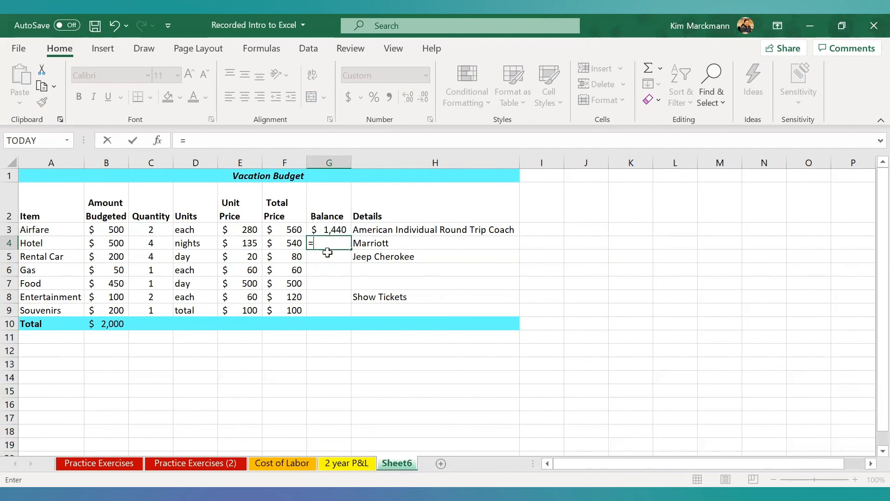
pyautogui.write('g')
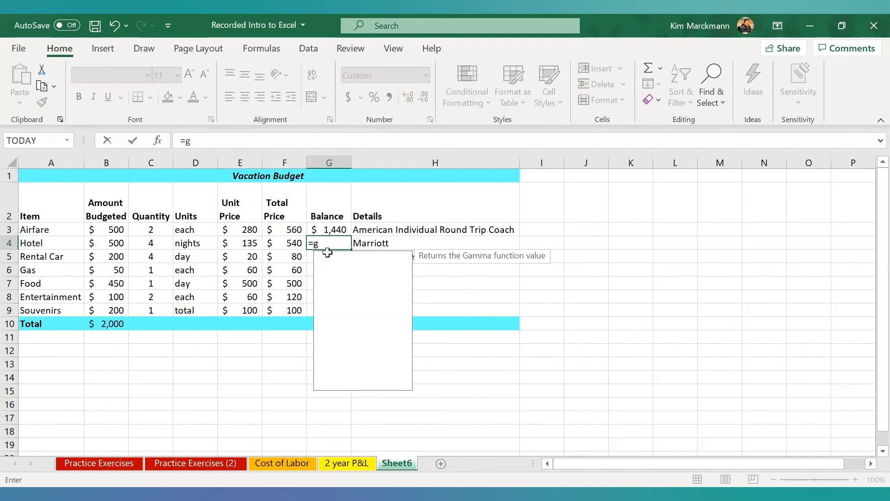
pyautogui.write('3-')
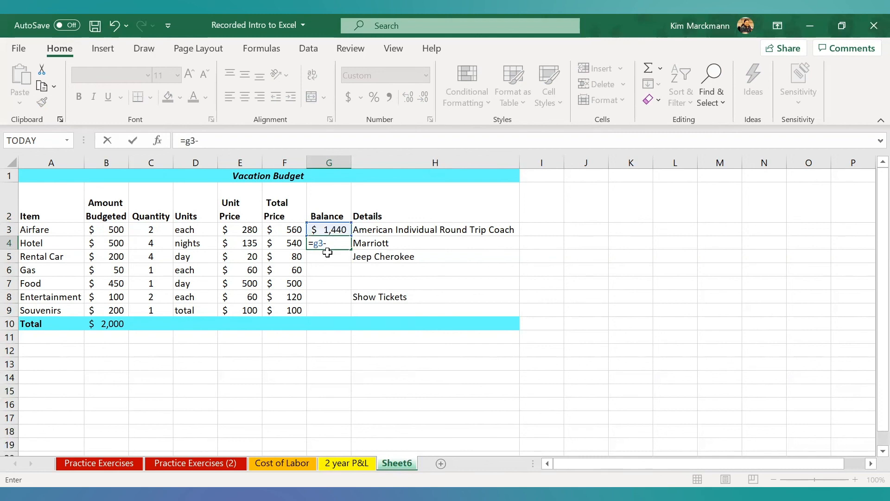
pyautogui.write('f4')
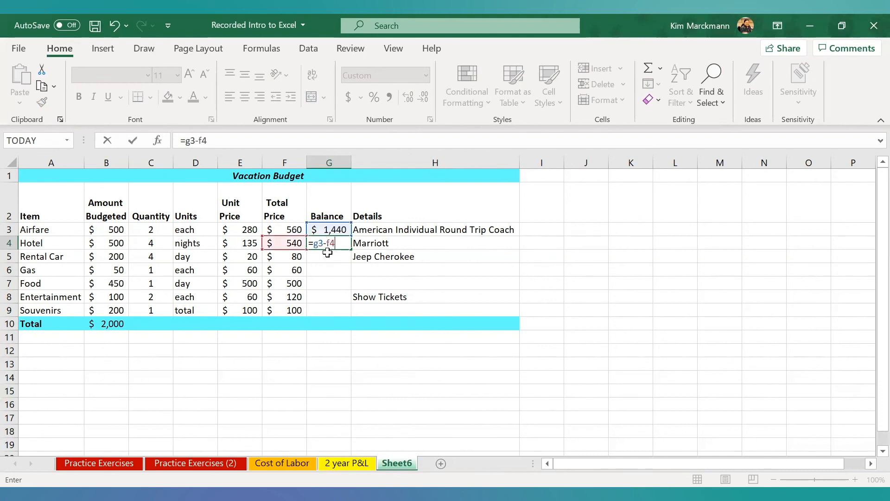
pyautogui.press('Return')
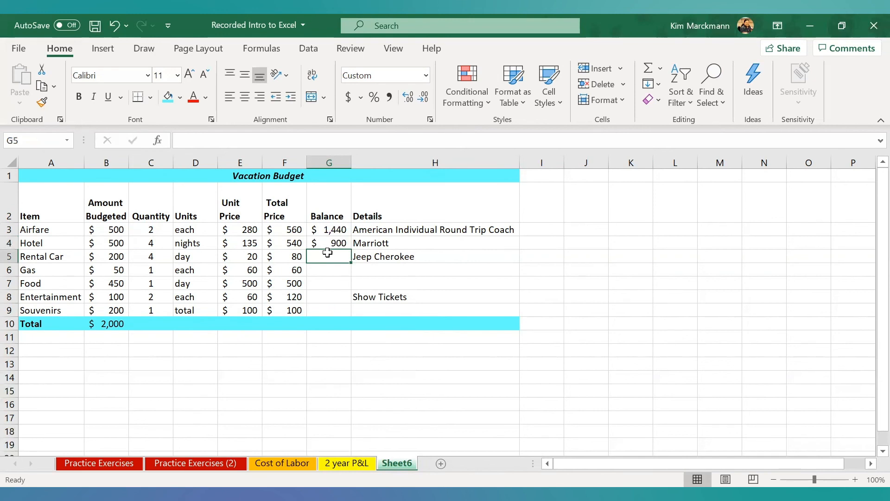
# Step: Copy the Hotel balance formula from G4 down to G9 and check the formulas in G4 to G6
pyautogui.click(327, 245)
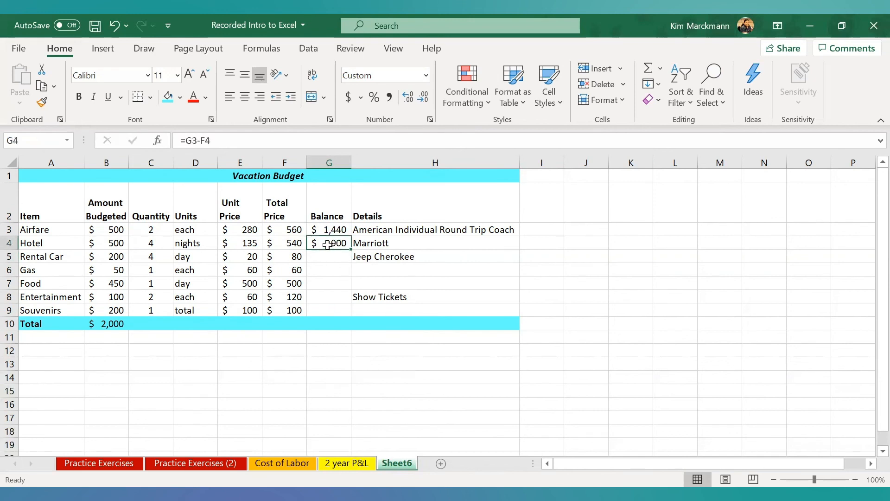
pyautogui.moveTo(350, 249); pyautogui.dragTo(349, 314)
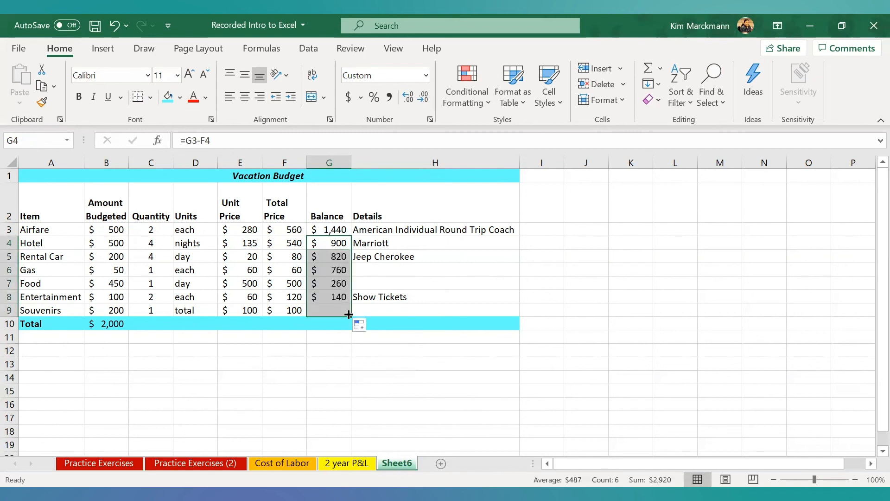
pyautogui.click(335, 256)
pyautogui.click(333, 241)
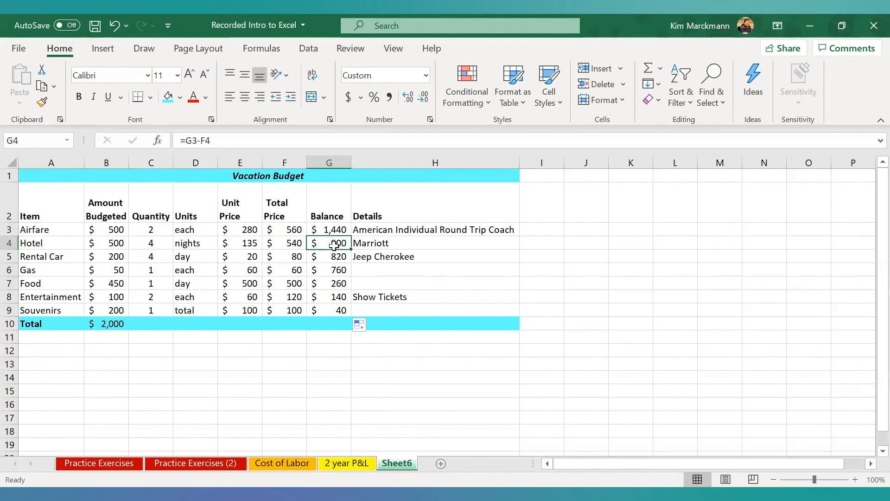
pyautogui.click(334, 256)
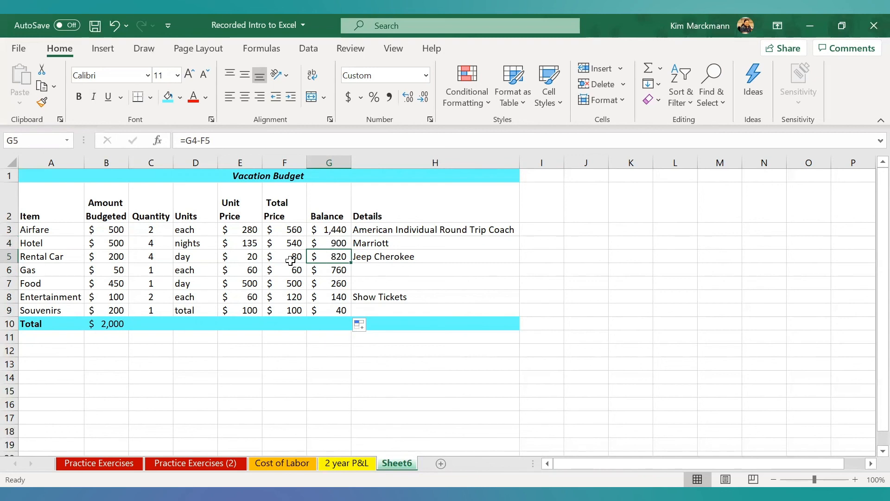
pyautogui.click(329, 270)
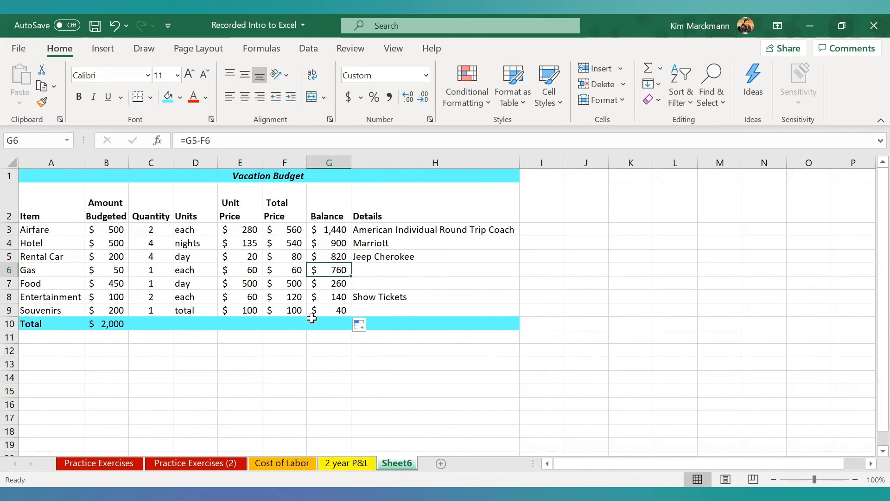
# Step: Try to extend the Souvenirs balance formula from G9 into the total row cell G10, and undo the copy
pyautogui.click(332, 309)
pyautogui.moveTo(351, 315); pyautogui.dragTo(351, 328)
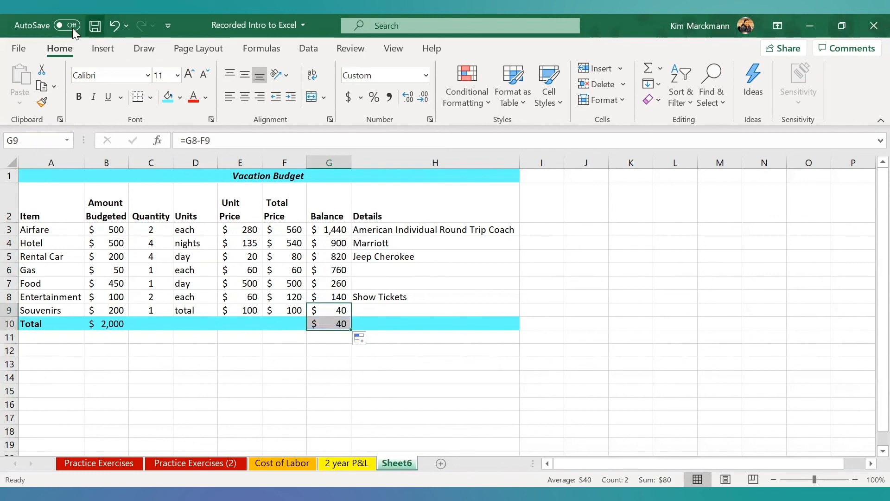
pyautogui.click(114, 26)
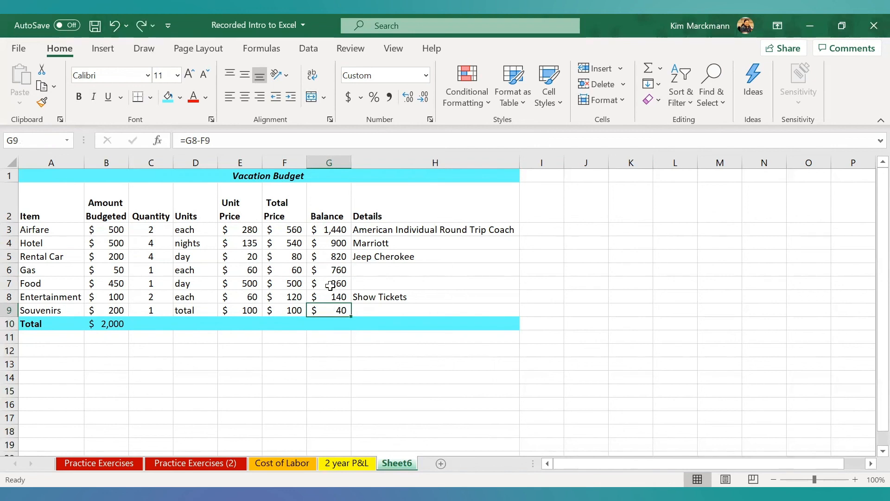
# Step: Try to total the Balance column in G10 with AutoSum and clear the cell again
pyautogui.click(333, 230)
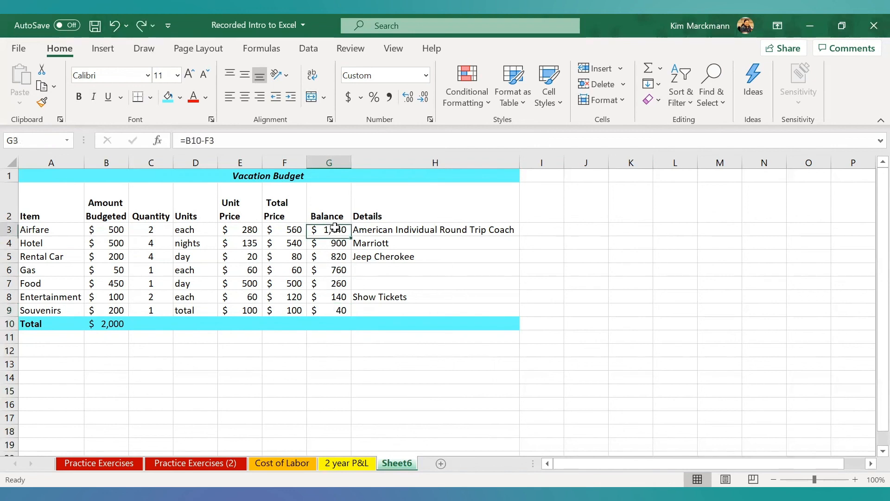
pyautogui.click(337, 324)
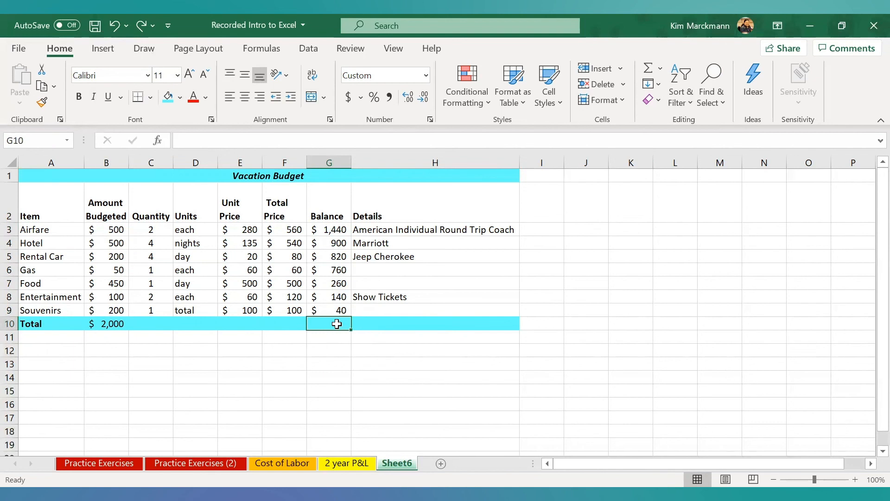
pyautogui.click(649, 68)
pyautogui.press('Return')
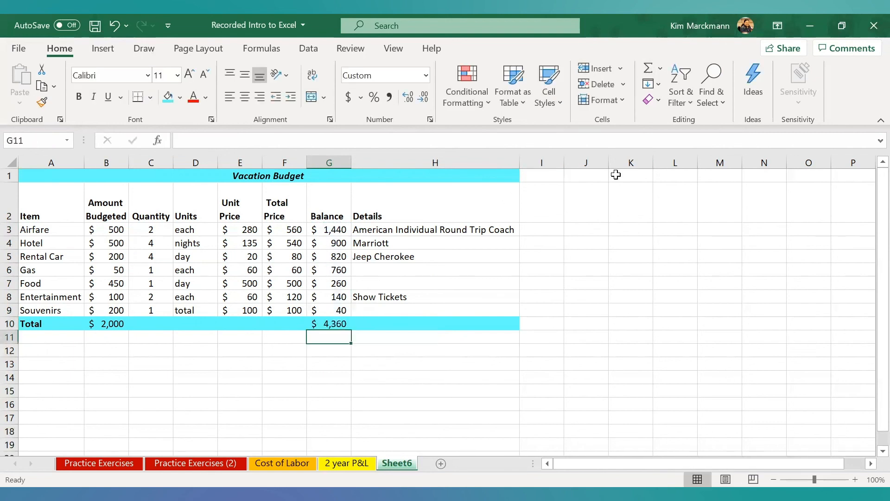
pyautogui.click(320, 322)
pyautogui.press('BackSpace')
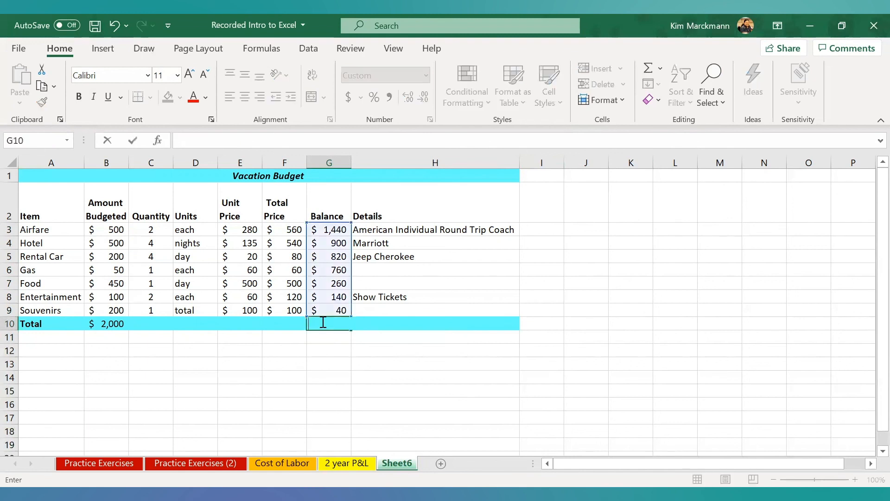
# Step: Try to copy the Airfare balance formula from G3 down to G10, and undo the fill
pyautogui.click(341, 229)
pyautogui.moveTo(351, 236); pyautogui.dragTo(338, 327)
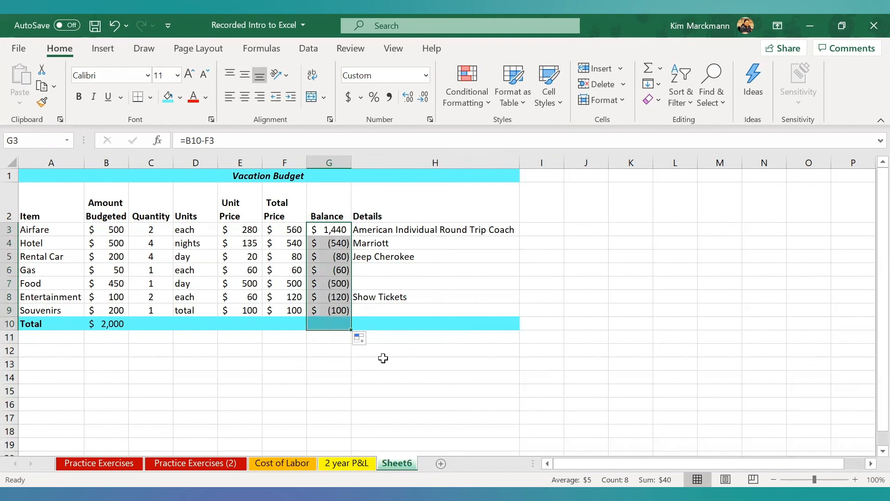
pyautogui.click(114, 25)
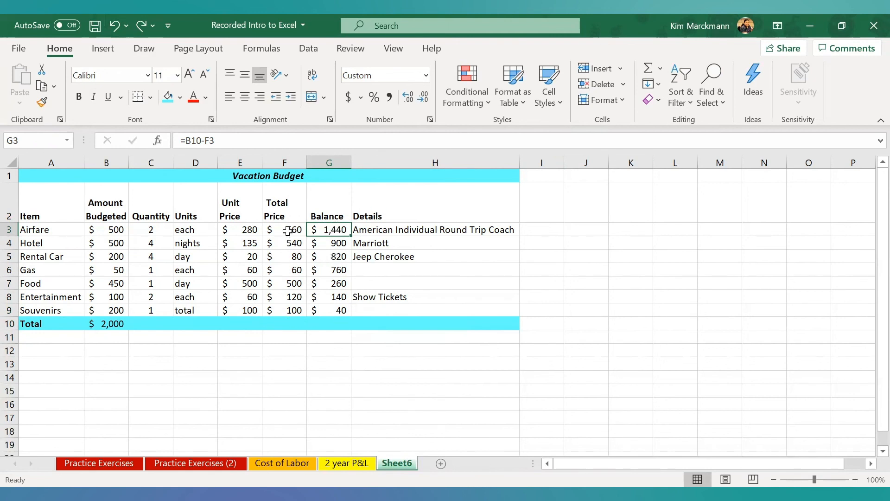
# Step: Total the Total Price column in F10 with AutoSum over F3:F9 and save the workbook
pyautogui.click(288, 322)
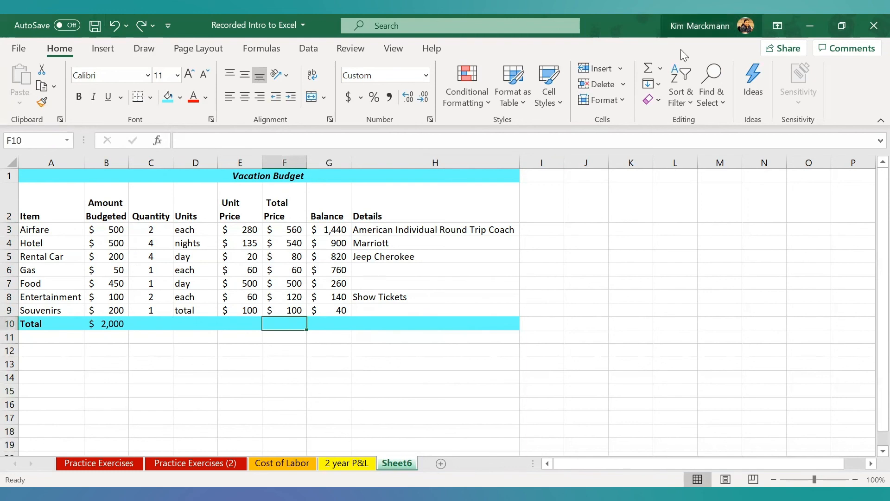
pyautogui.click(653, 70)
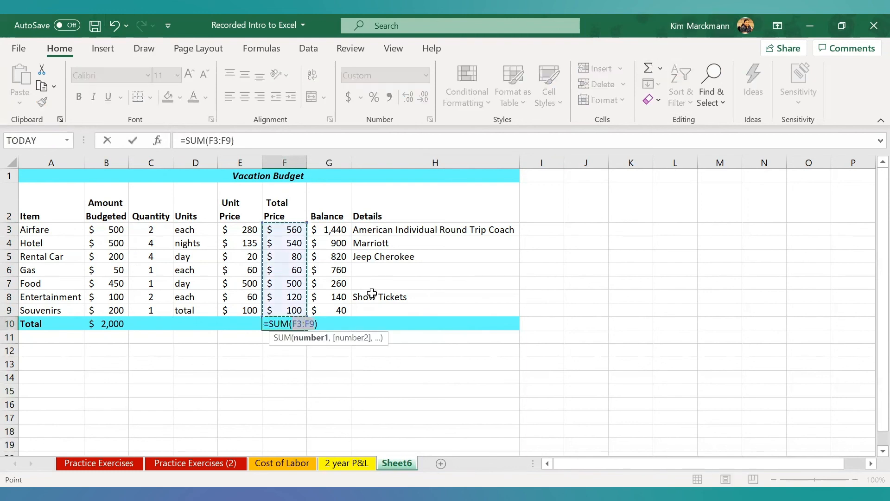
pyautogui.press('Return')
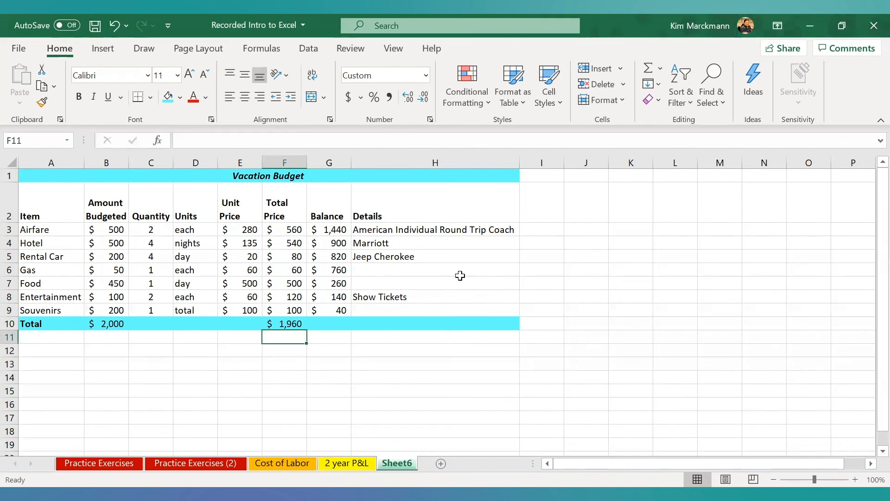
pyautogui.click(341, 230)
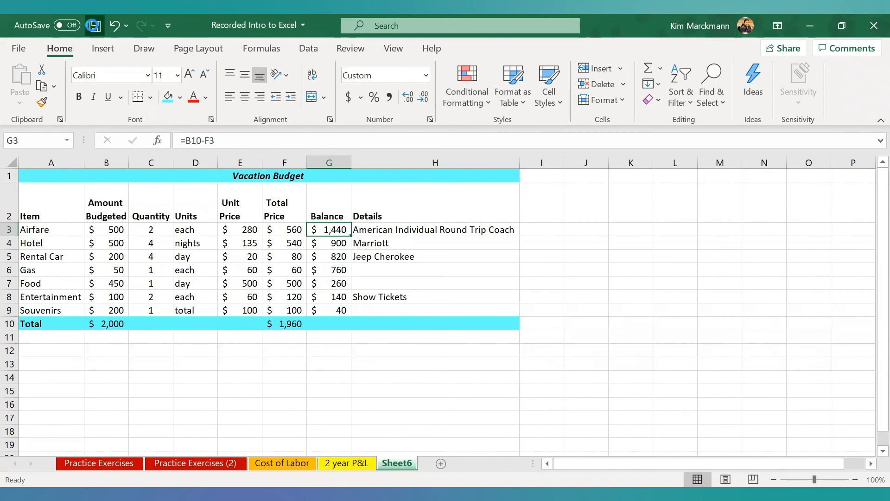
pyautogui.click(94, 26)
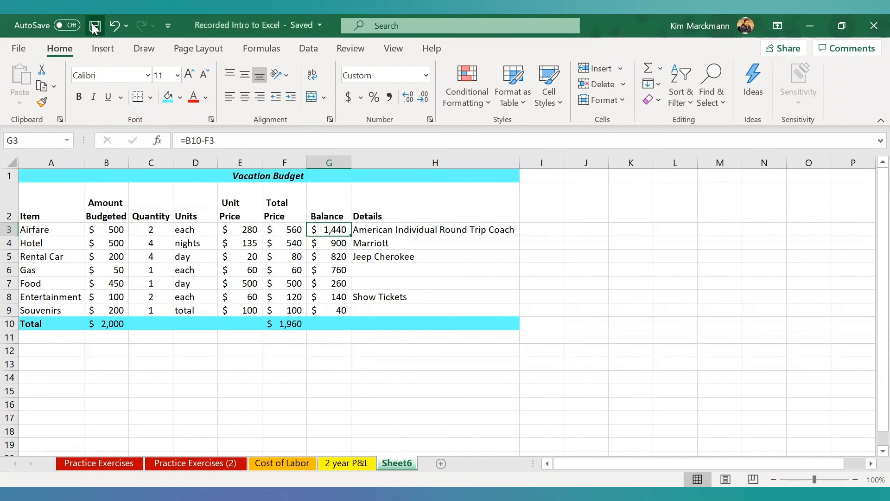